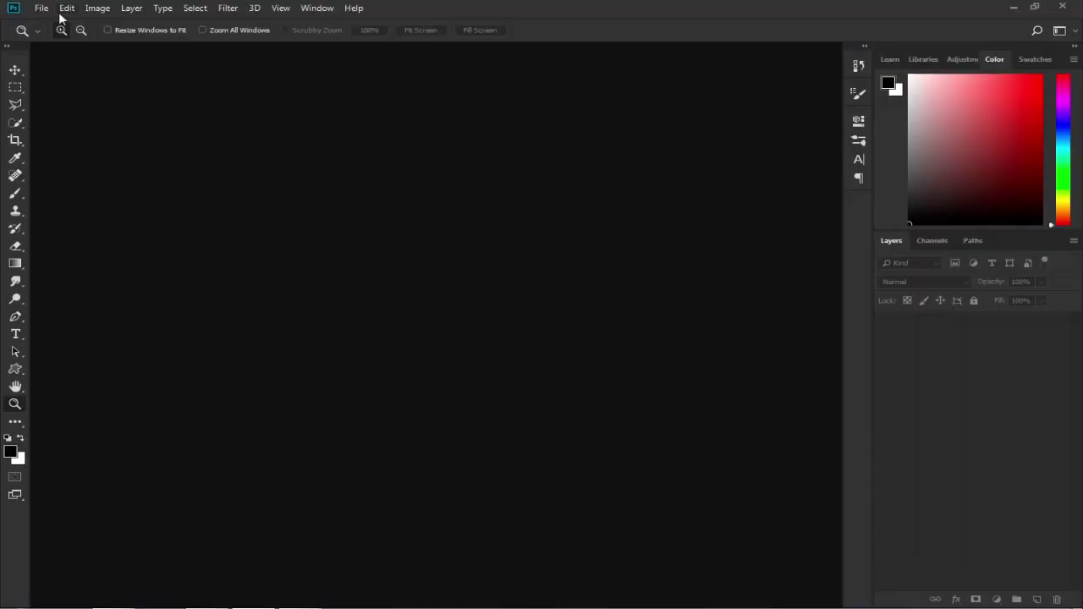
- Create a new 800 x 800 pixel document at 300 pixels/inch in RGB Color with a black background
click(41, 9)
click(83, 26)
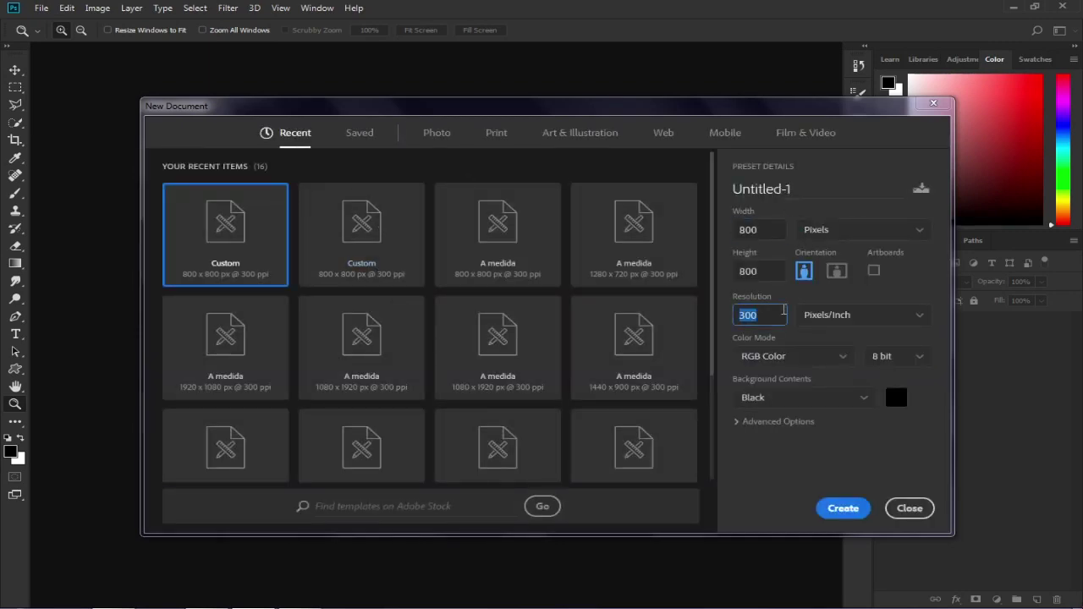
click(862, 397)
click(856, 443)
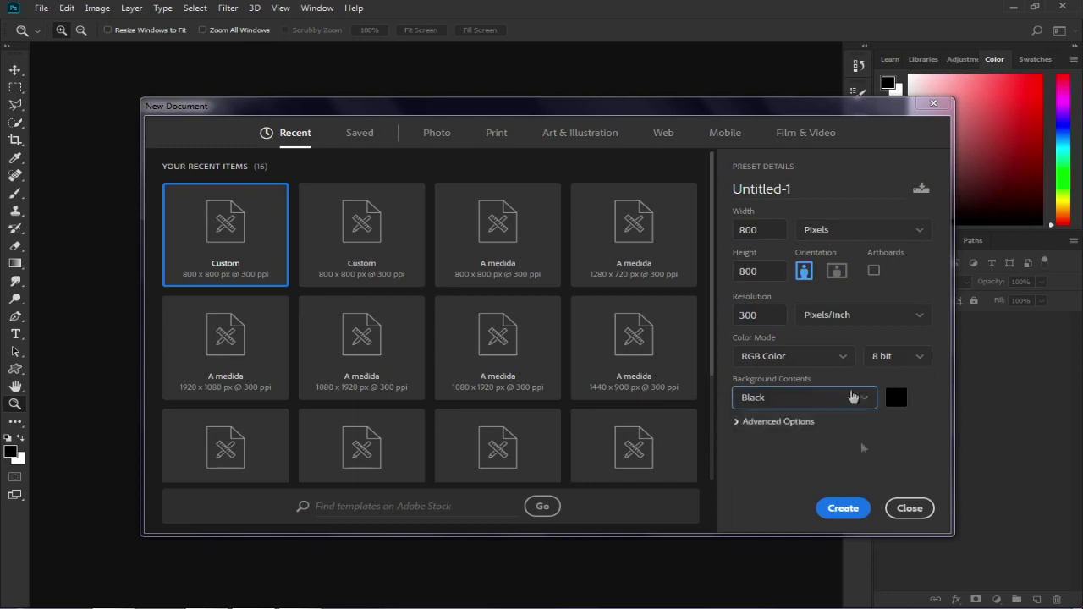
click(864, 397)
click(860, 443)
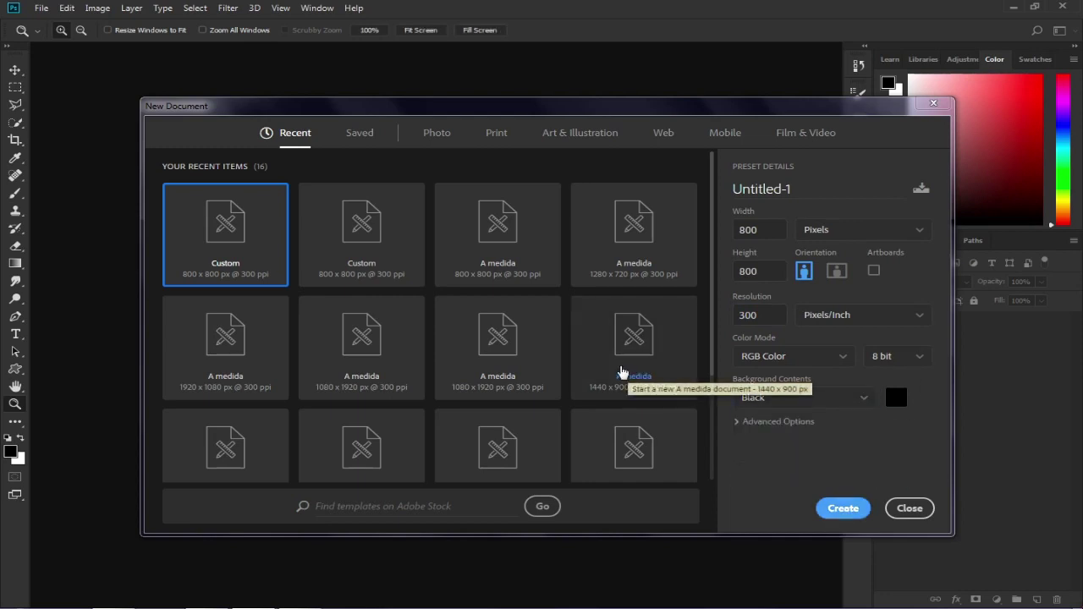
double_click(623, 373)
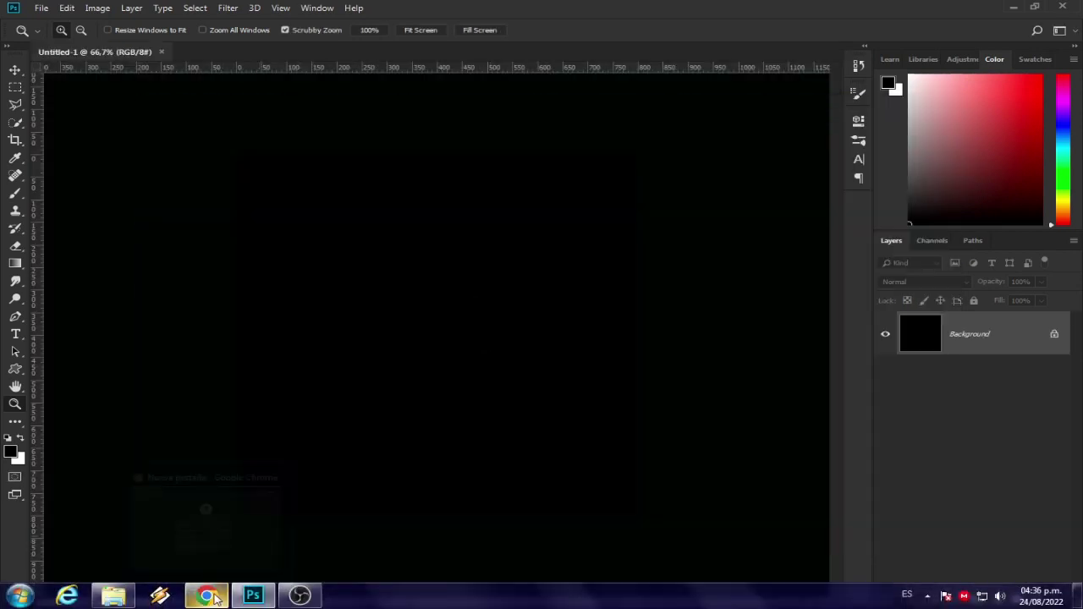
- Switch to Chrome, search Google Images for "chaotic background" and browse for an abstract picture
click(208, 594)
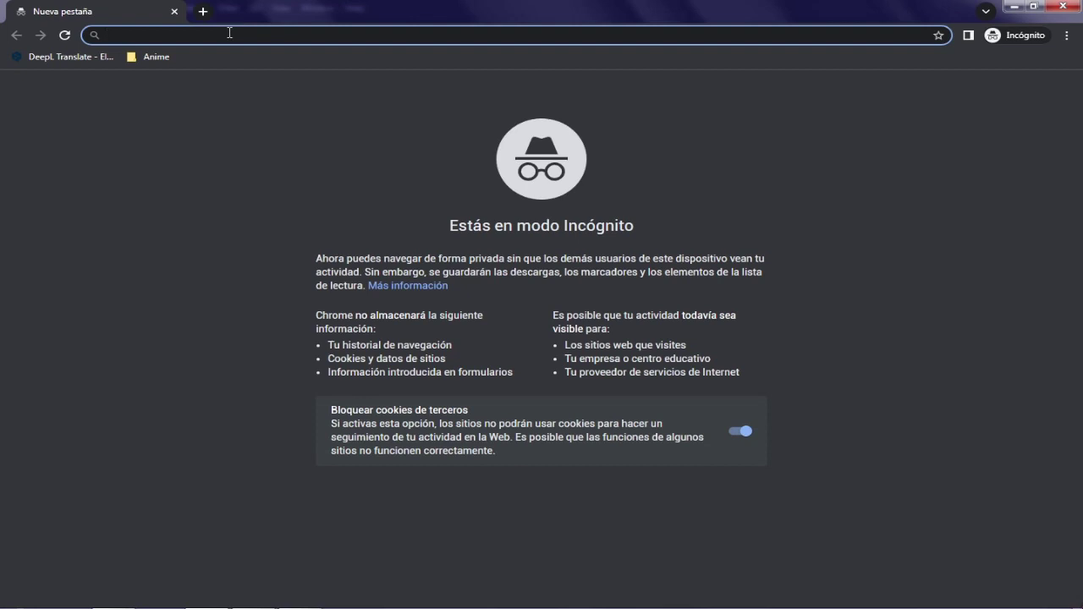
text(chaotic background)
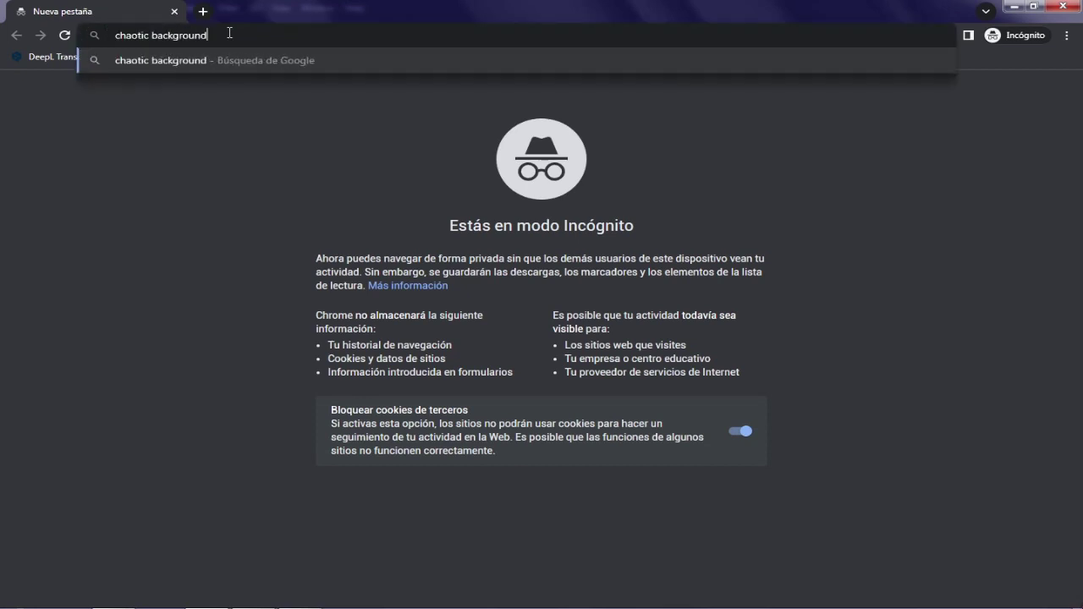
key(Return)
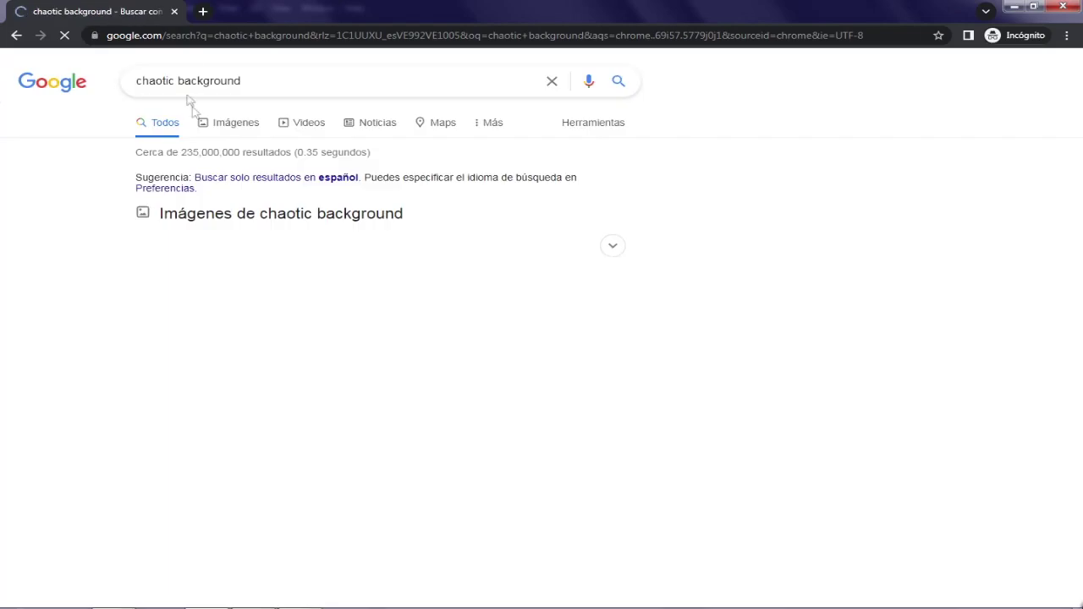
click(215, 123)
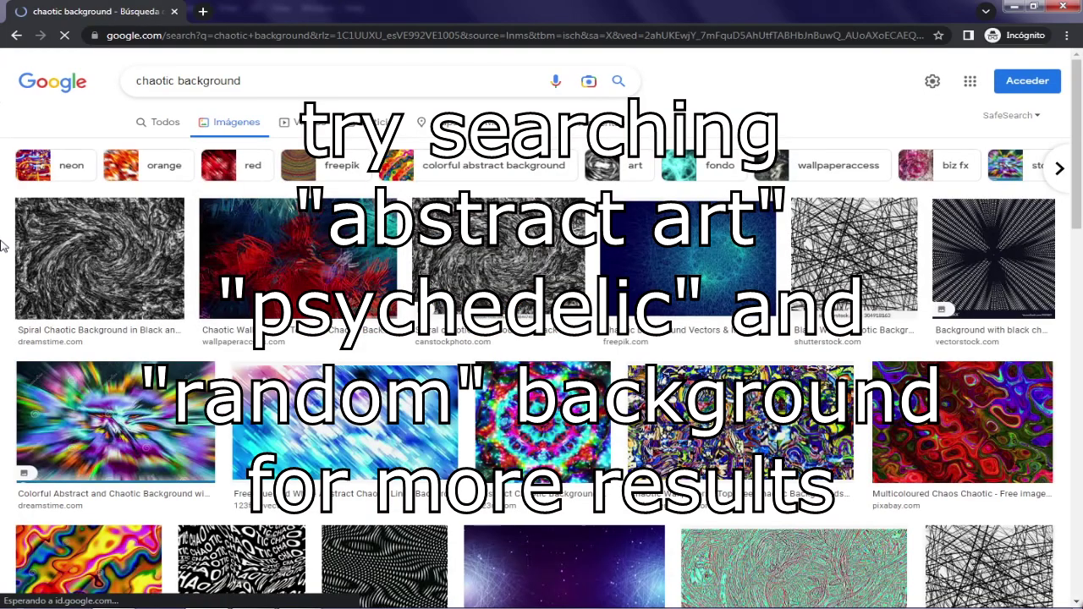
scroll(3, 246, down, 2)
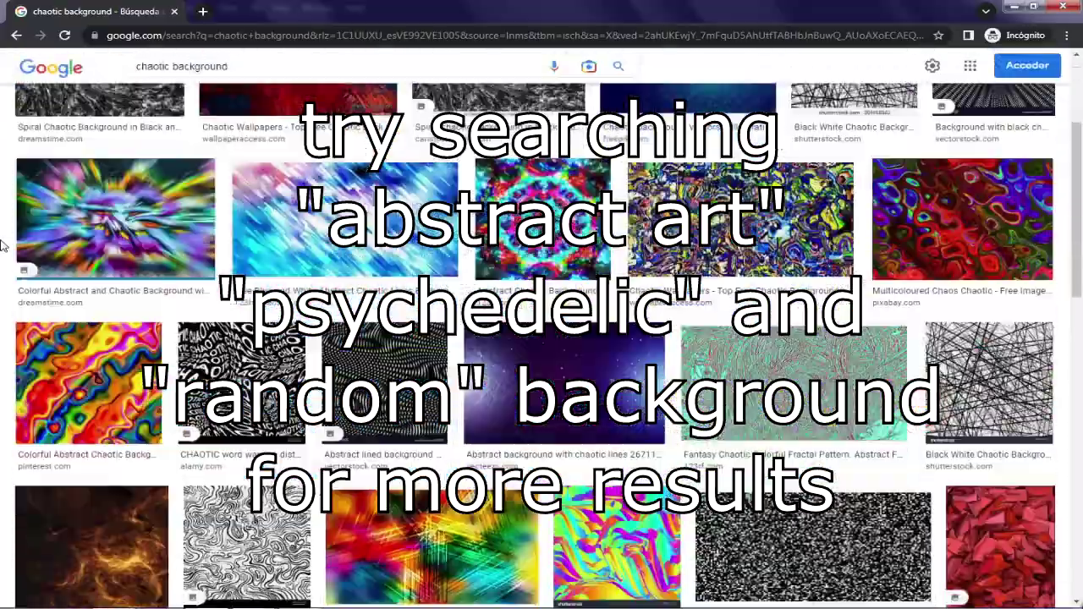
scroll(3, 245, down, 10)
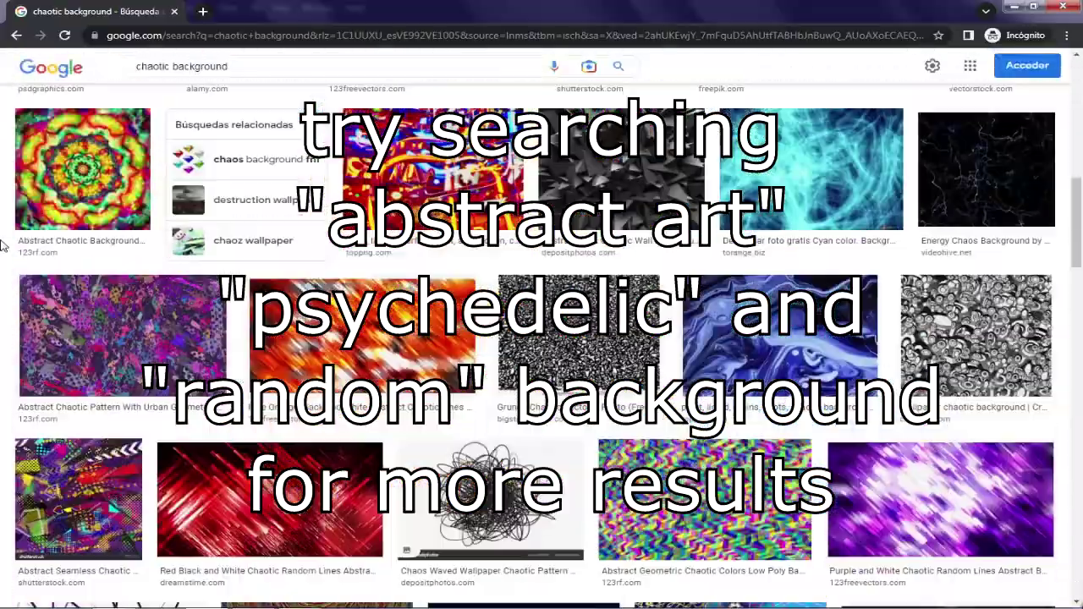
scroll(2, 246, down, 5)
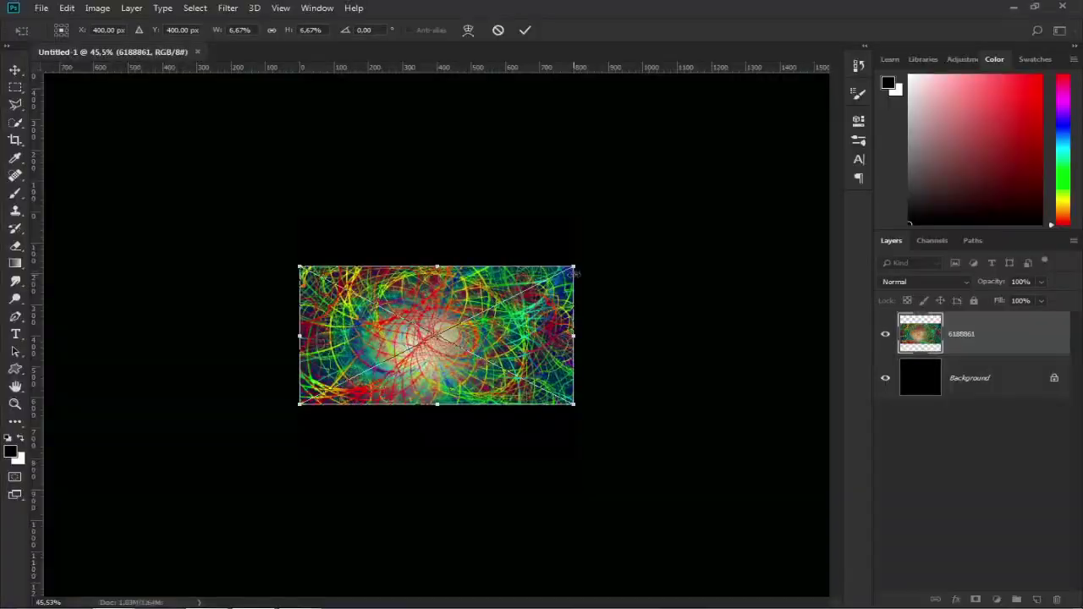
- Back in Photoshop, scale the placed abstract image to about 12.18% so it covers the square canvas
drag(573, 265, 682, 206)
key(z)
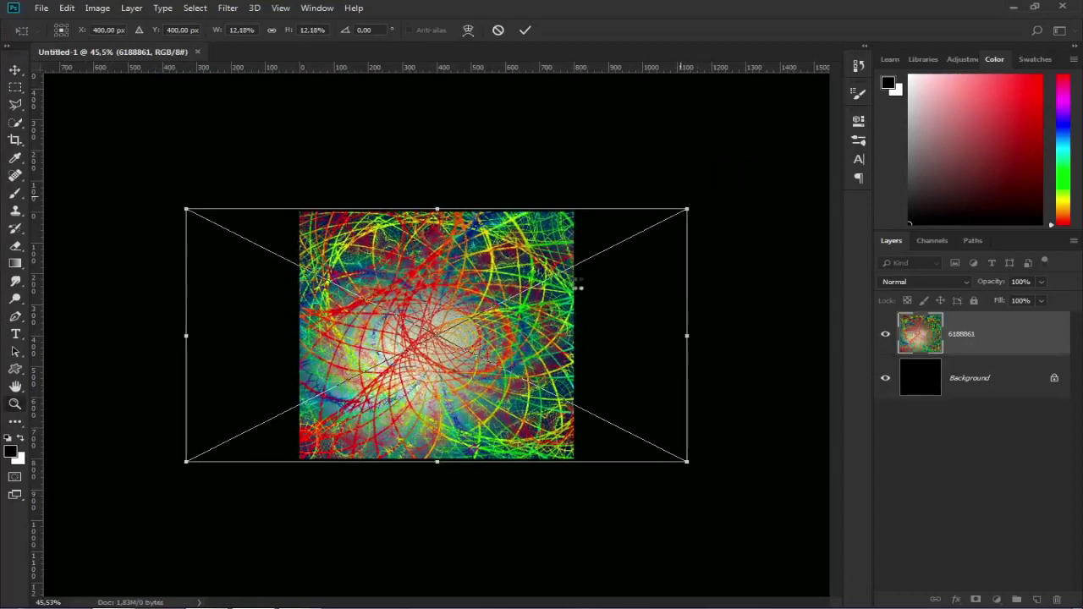
click(470, 290)
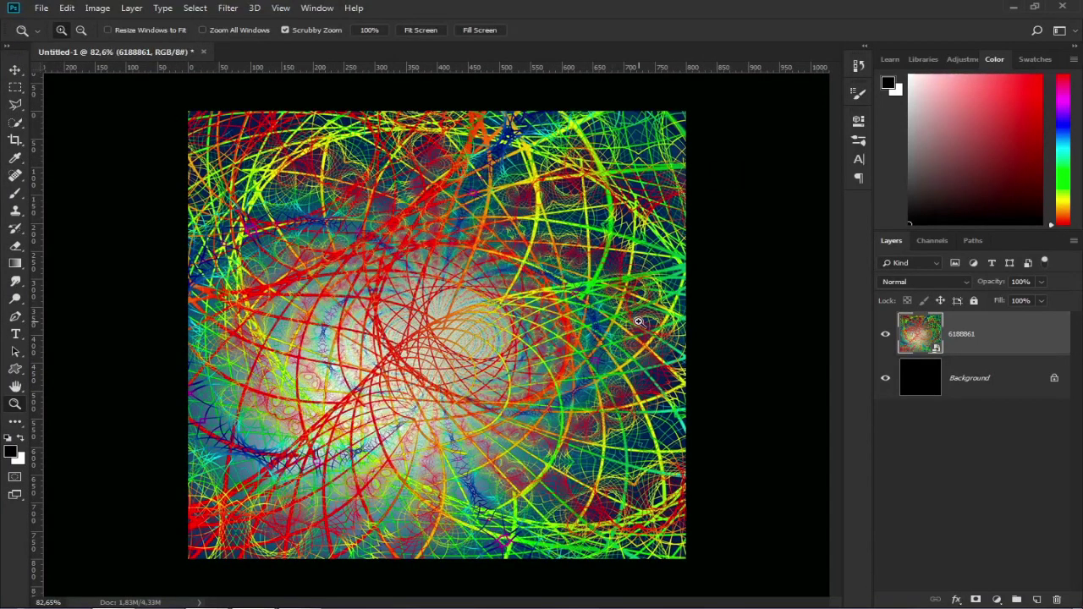
- Add a Gradient Map adjustment above the abstract image and set its black colour stop to location 49%
click(997, 599)
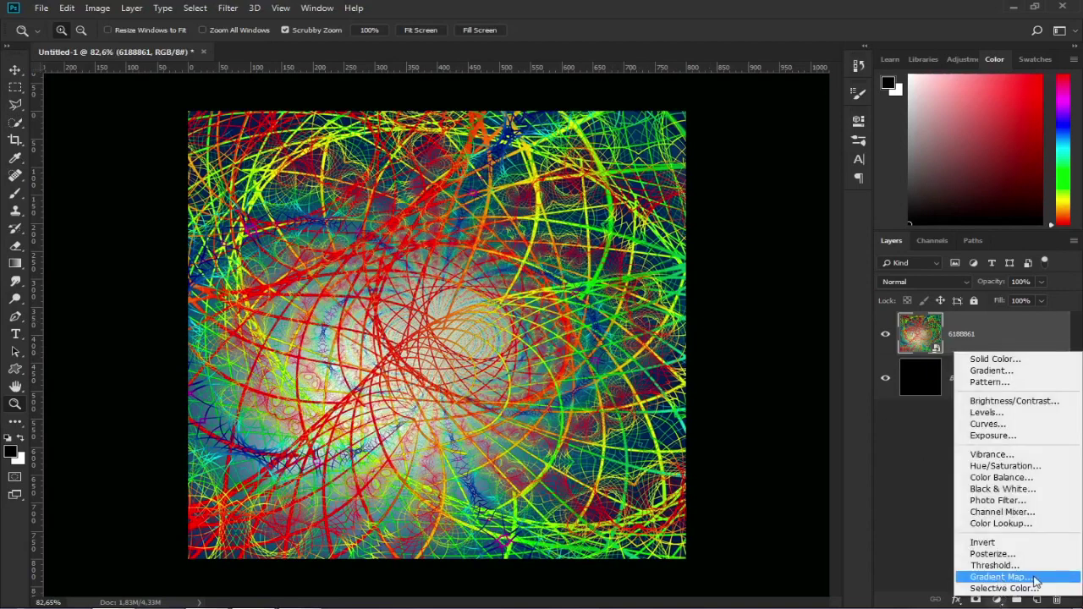
click(998, 577)
click(761, 164)
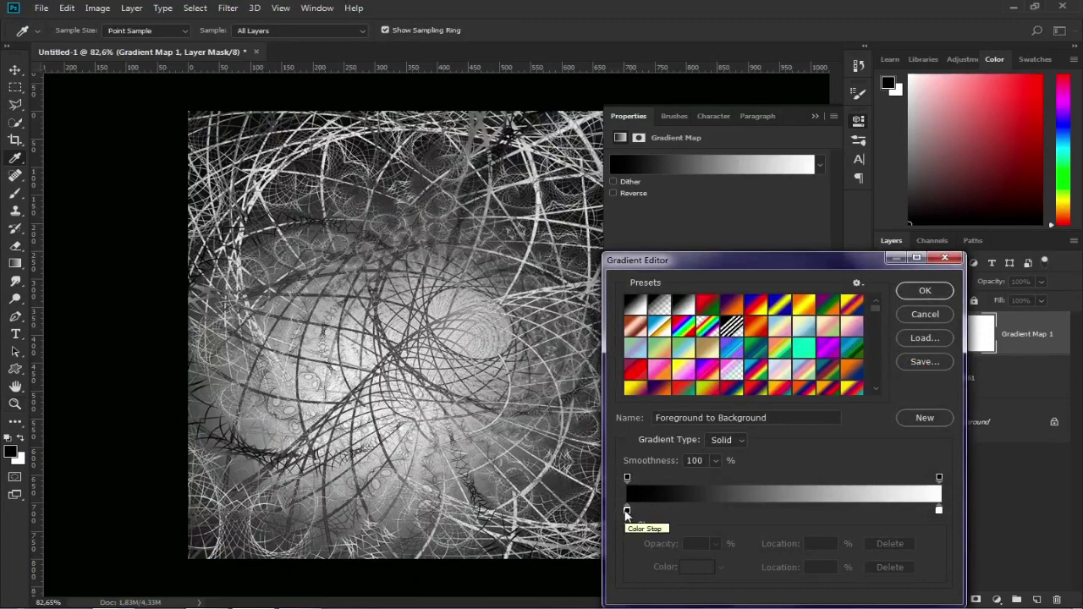
drag(627, 511, 782, 513)
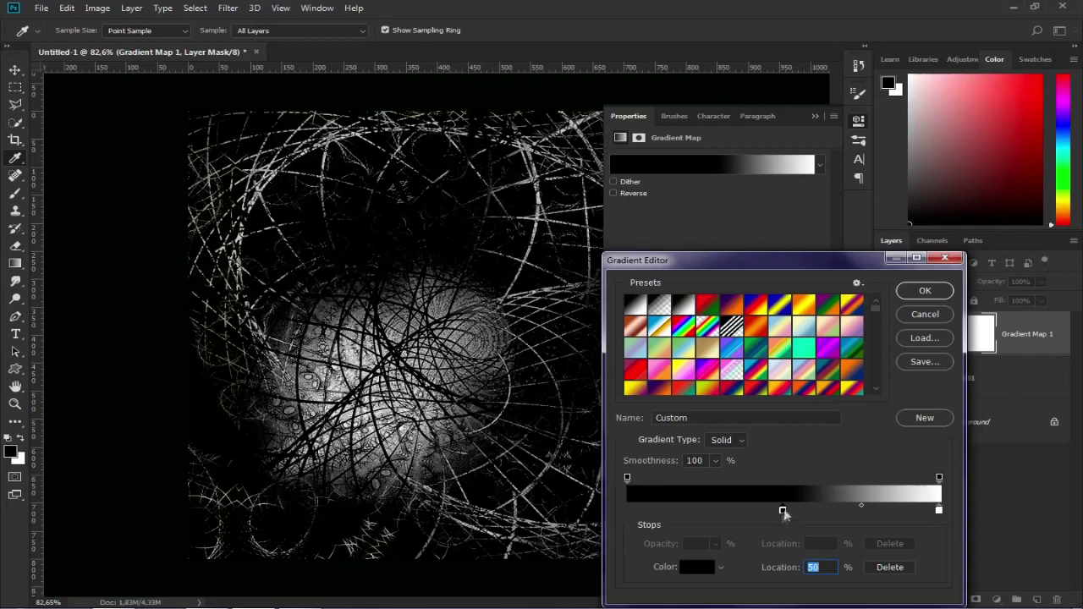
drag(779, 510, 776, 512)
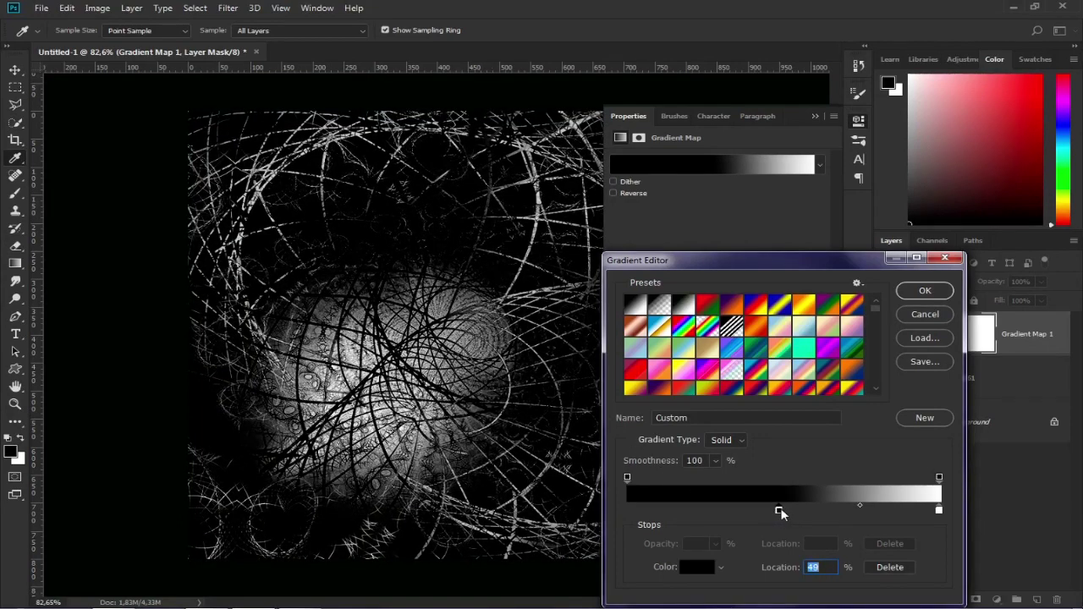
click(923, 289)
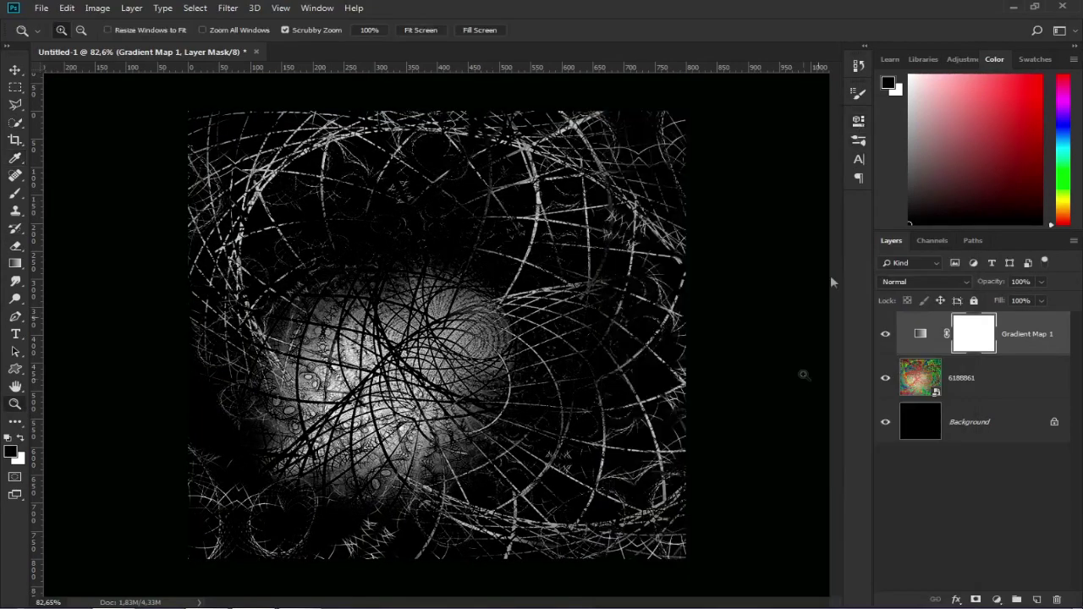
- Add a Curves adjustment with the white point at input 127 and the black point at input 123 for hard contrast
click(996, 598)
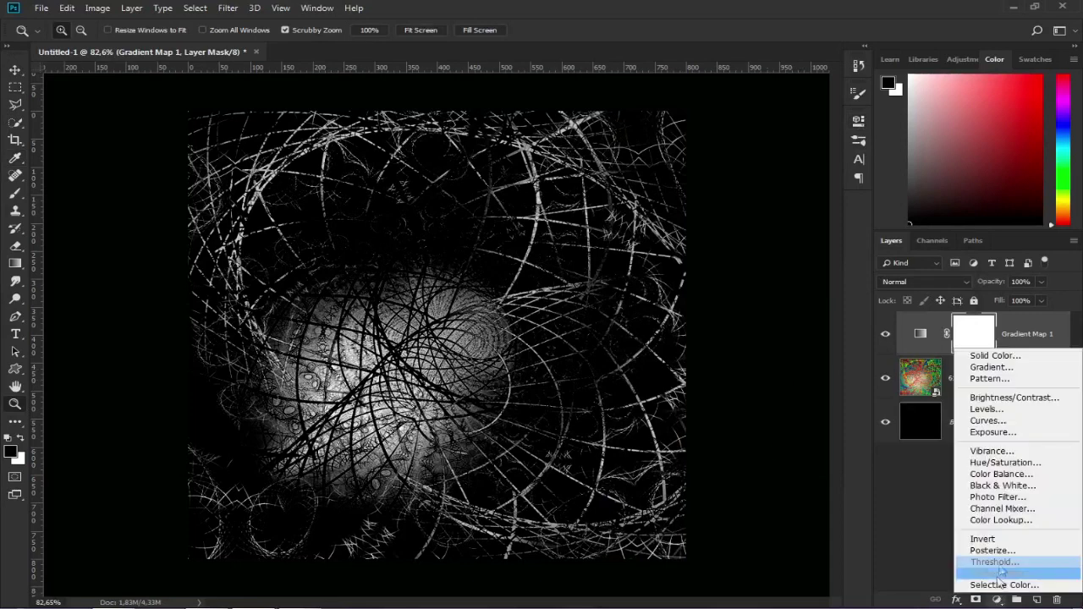
click(984, 420)
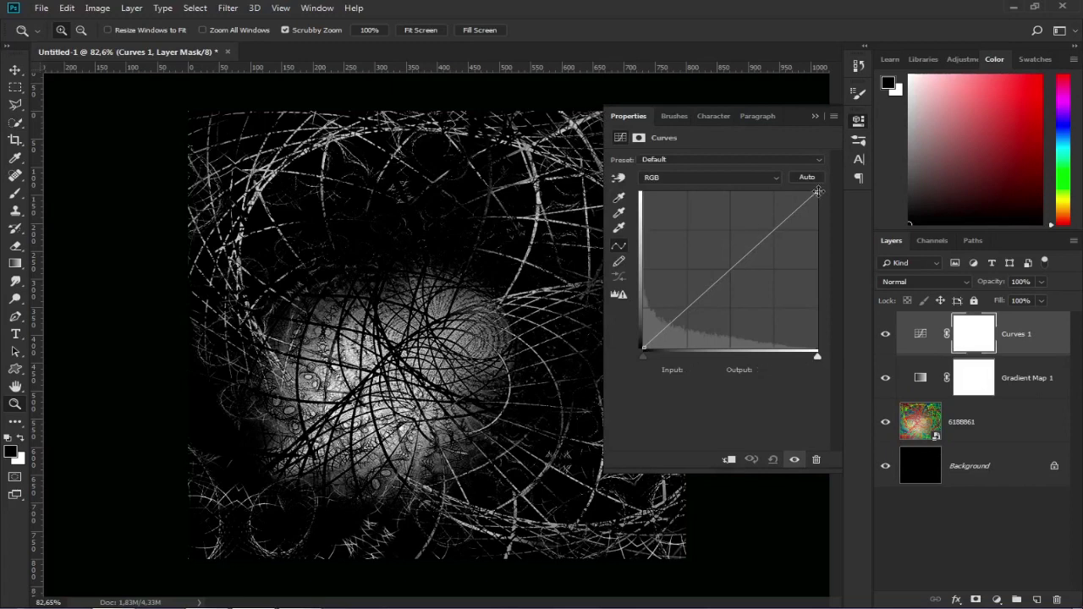
drag(817, 190, 736, 199)
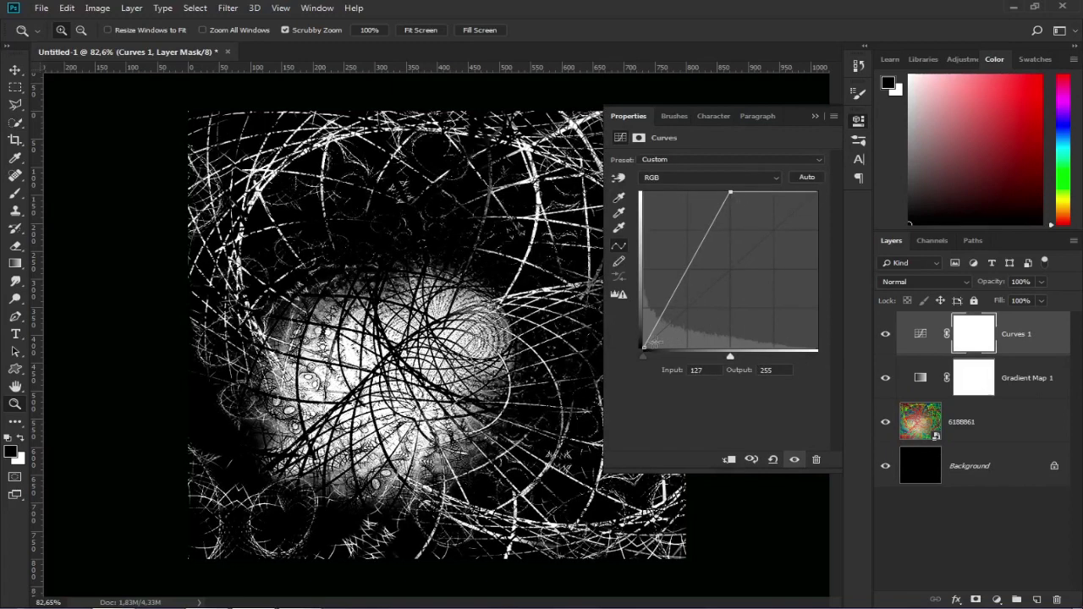
drag(643, 346, 728, 348)
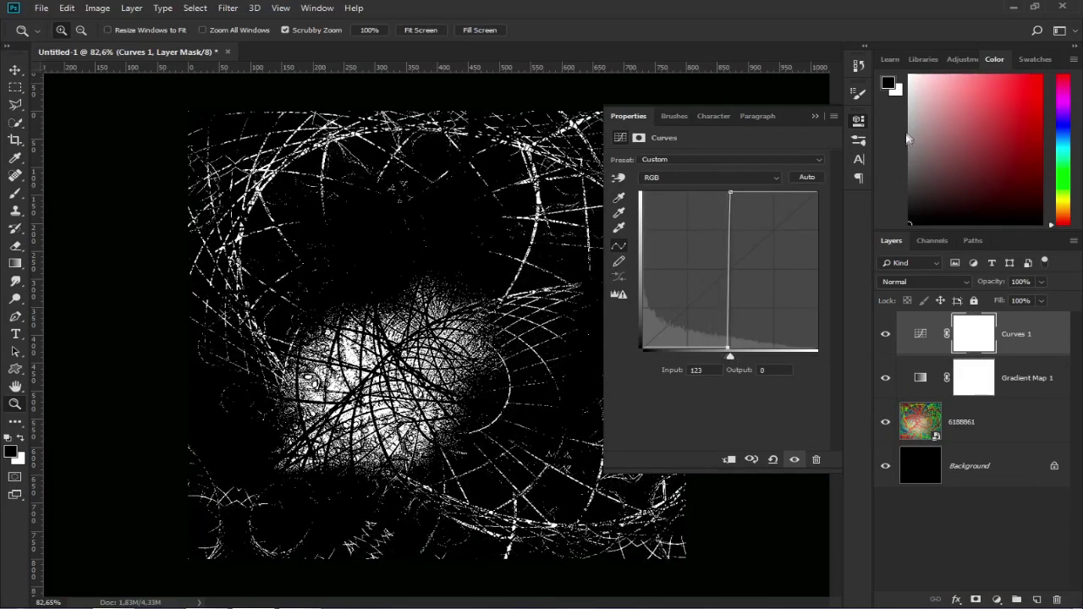
click(857, 119)
- Reopen the Gradient Map's gradient and shift its black colour stop back toward the dark end
double_click(919, 378)
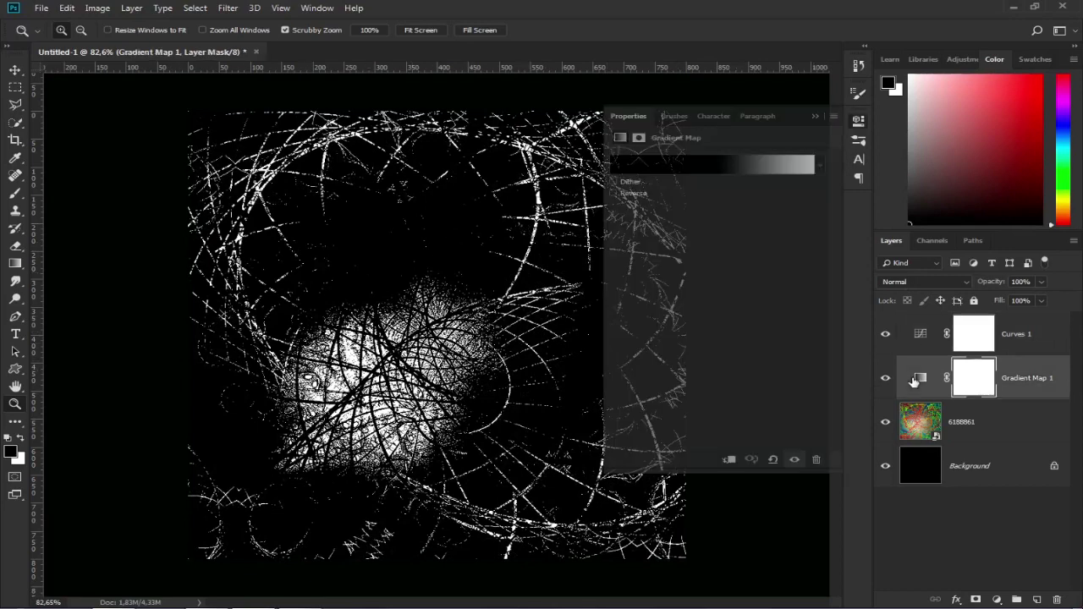
click(711, 164)
drag(787, 511, 753, 513)
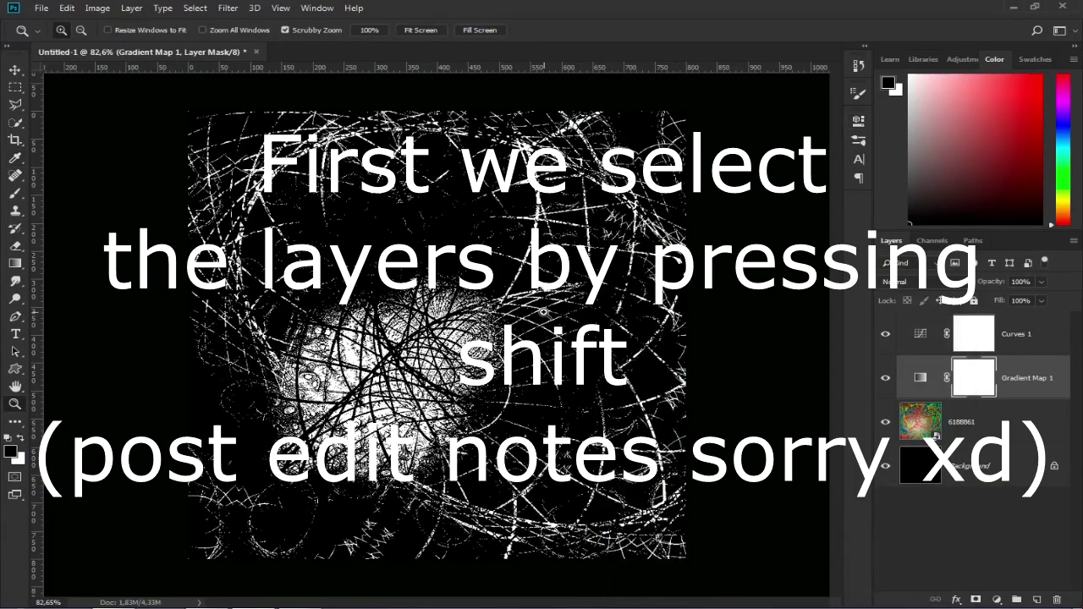
- Merge the Curves, Gradient Map and abstract image layers into a single layer above the background
click(1056, 356)
shift+click(1037, 427)
key(ctrl+e)
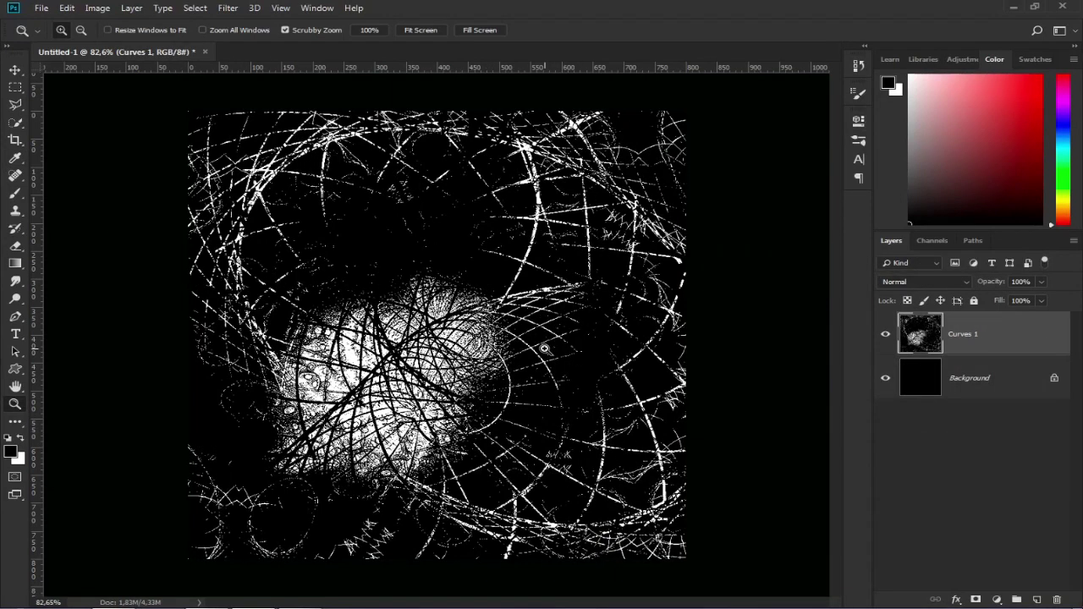
- Switch to Chrome, search Google Images for "lain render" and browse for a character cutout
click(203, 592)
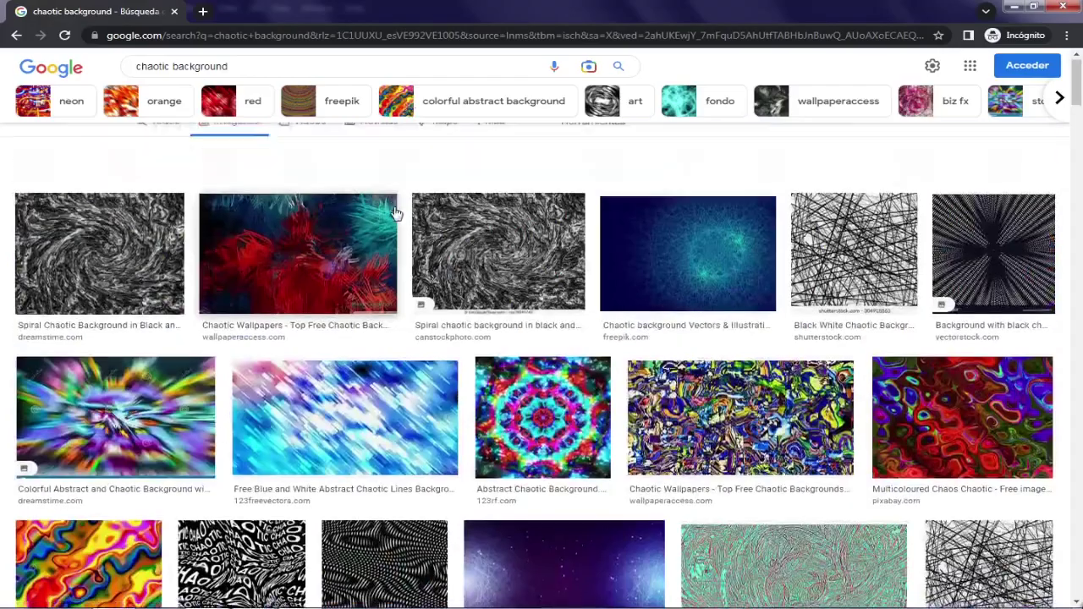
scroll(394, 211, up, 1)
click(305, 78)
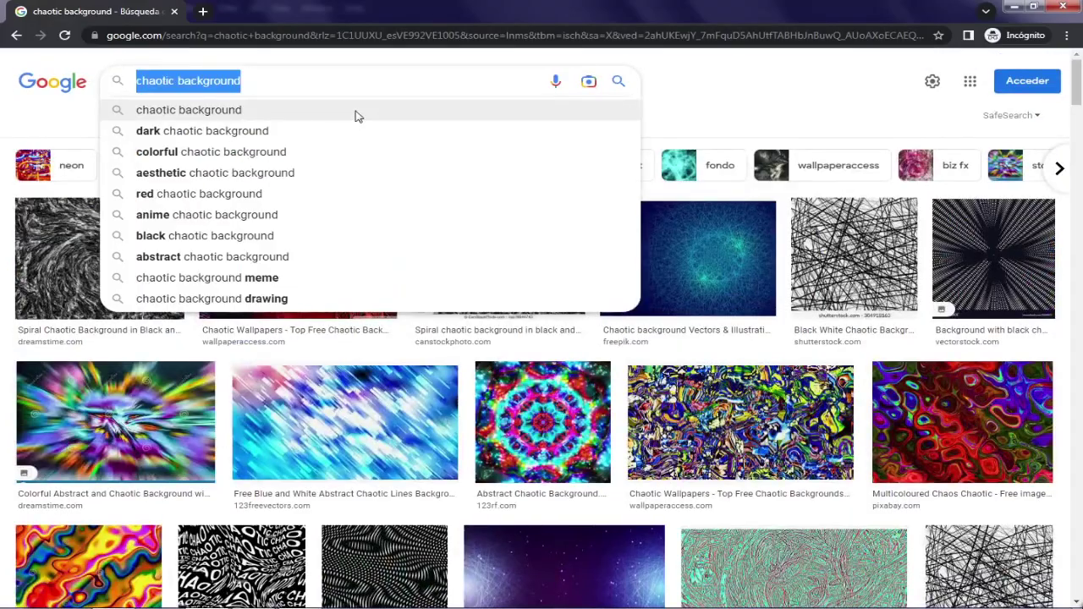
text(lain render)
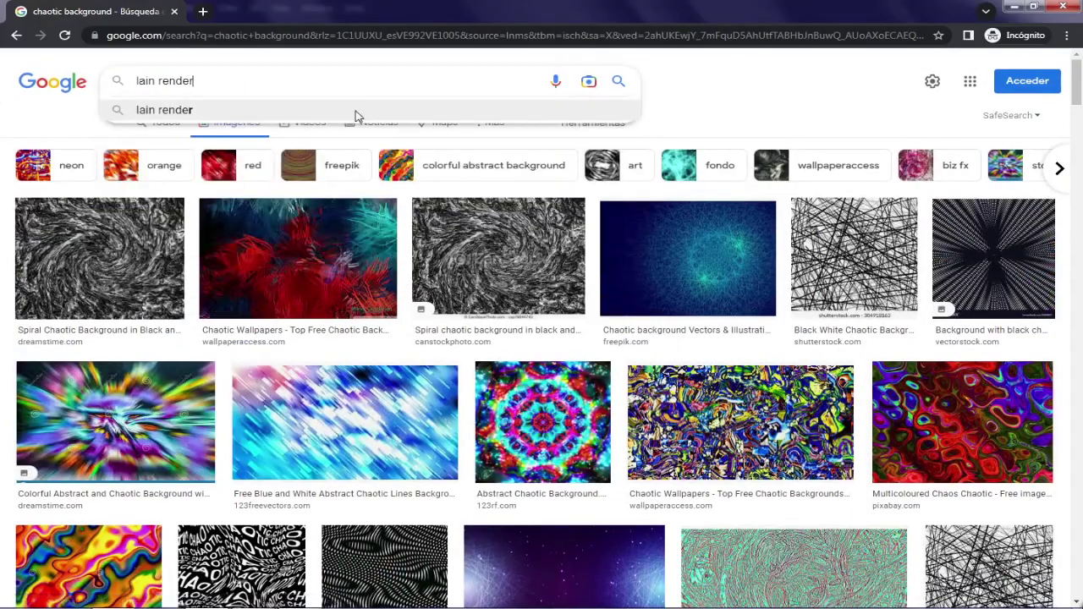
key(Return)
scroll(751, 338, down, 5)
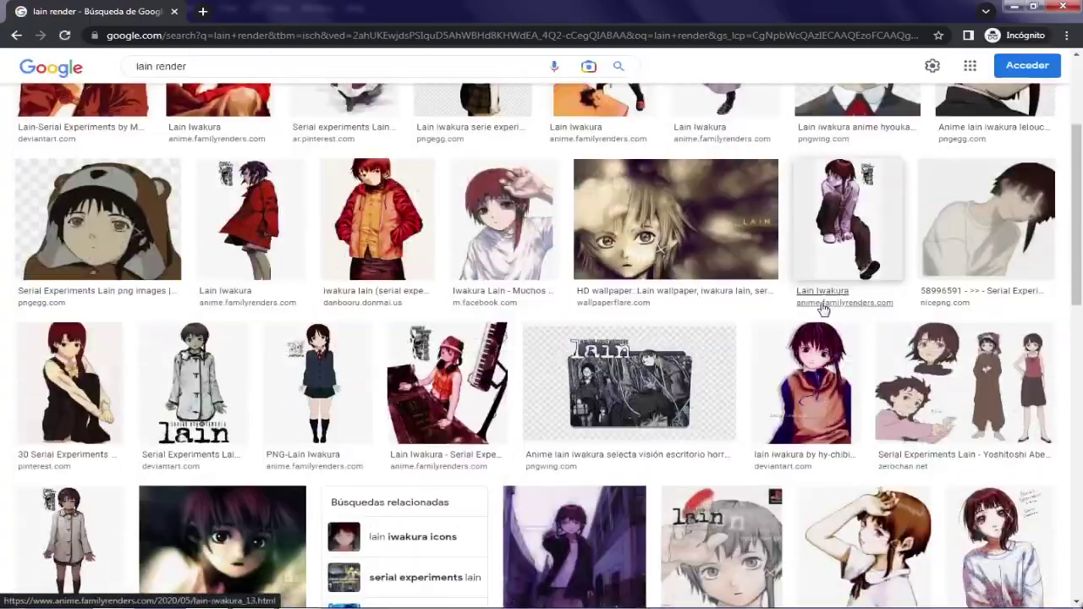
scroll(751, 317, up, 5)
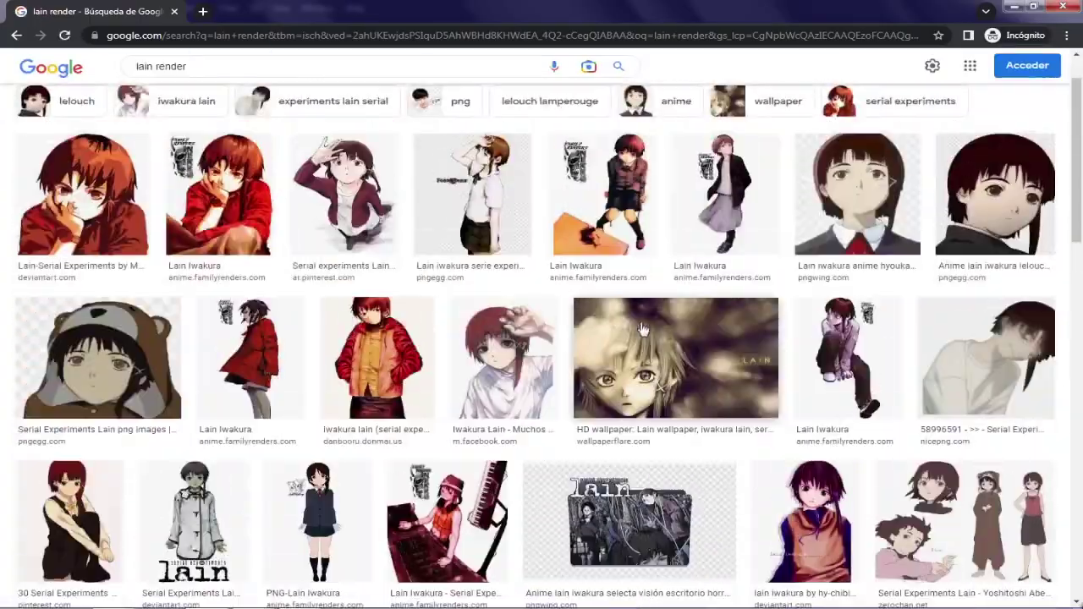
scroll(641, 329, down, 5)
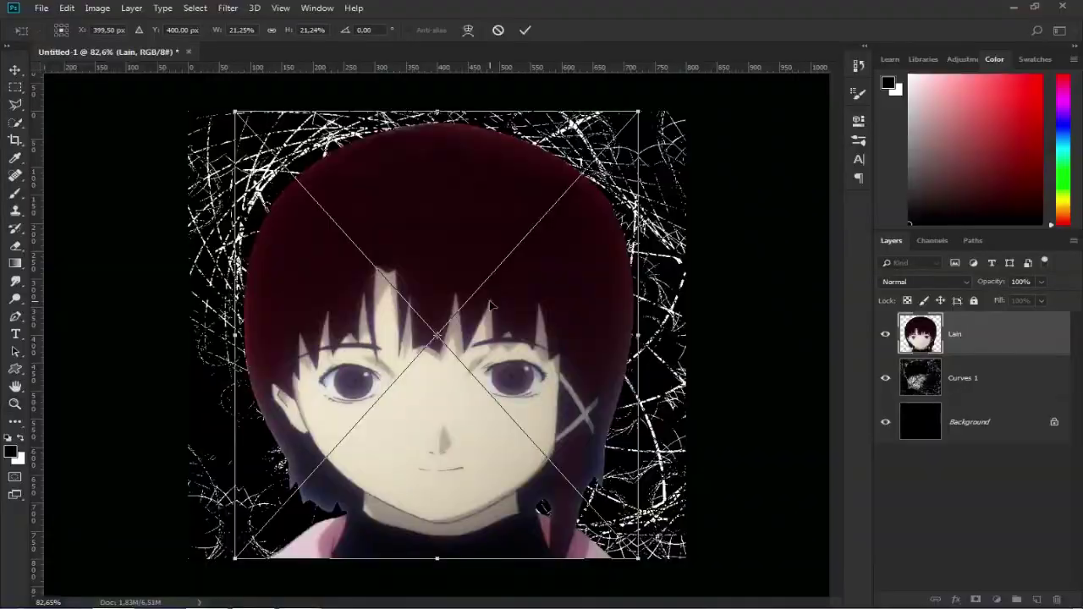
- Back in Photoshop, shrink the placed Lain render slightly and seat it against the canvas's lower edge
drag(638, 111, 611, 141)
drag(548, 294, 546, 324)
key(Return)
key(z)
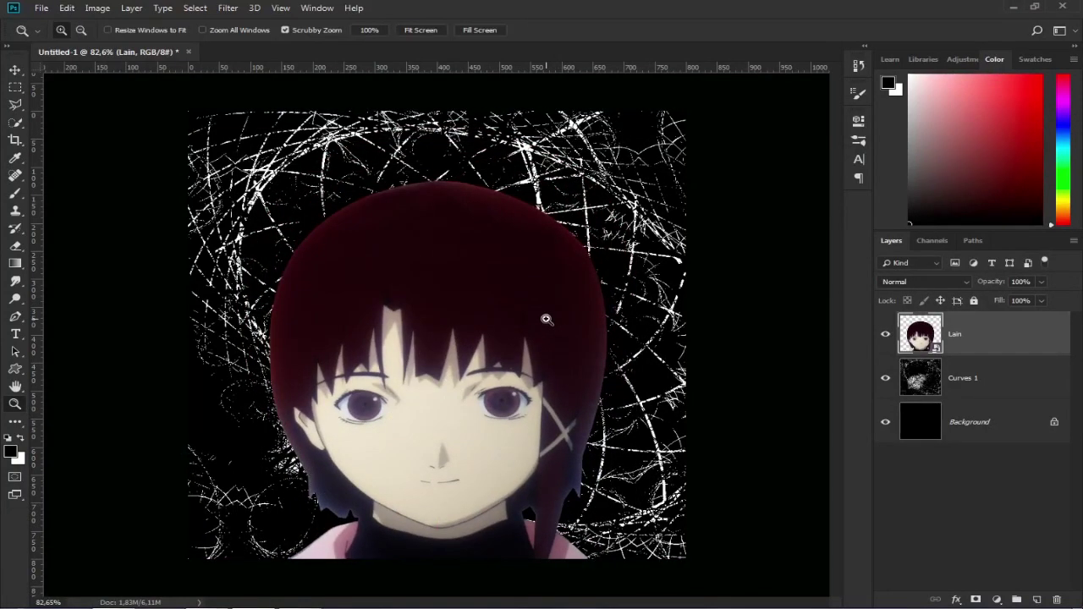
- Duplicate the Lain layer and merge the copy with a Hue/Saturation adjustment that removes all its colour
key(ctrl+j)
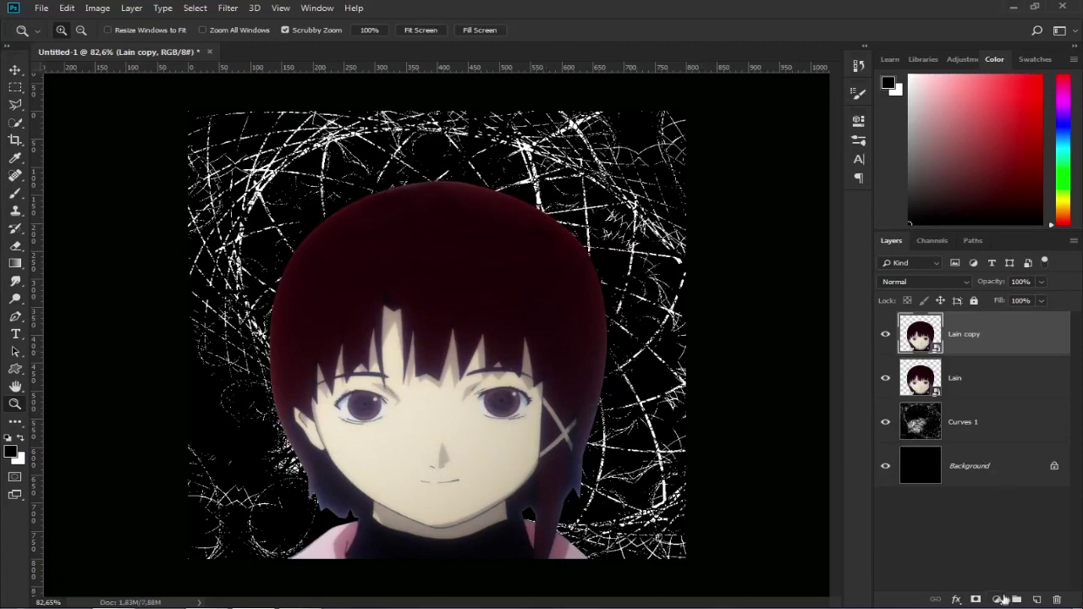
click(998, 600)
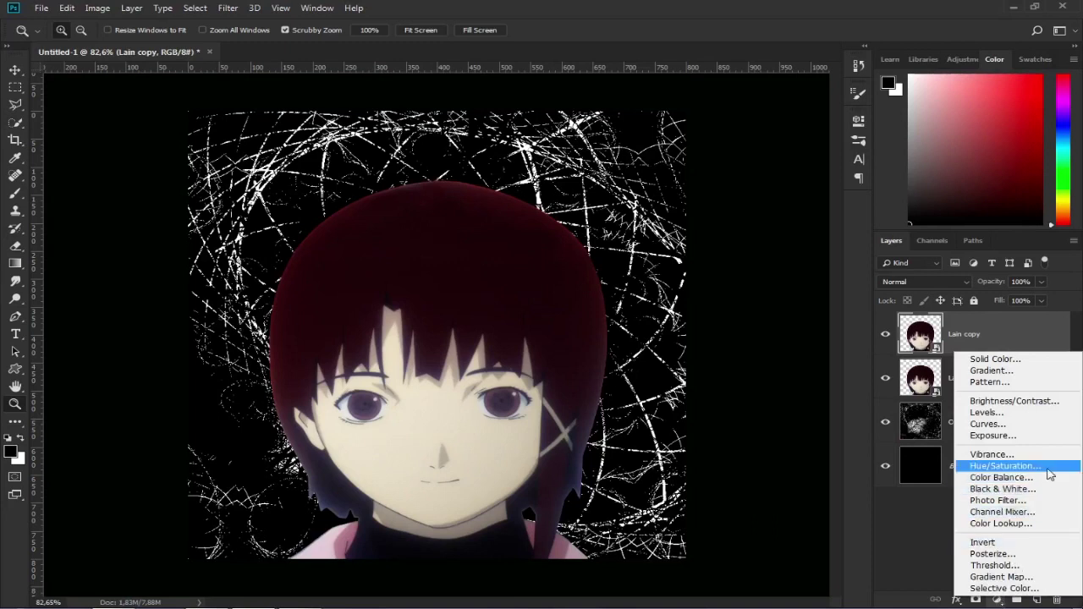
click(1003, 466)
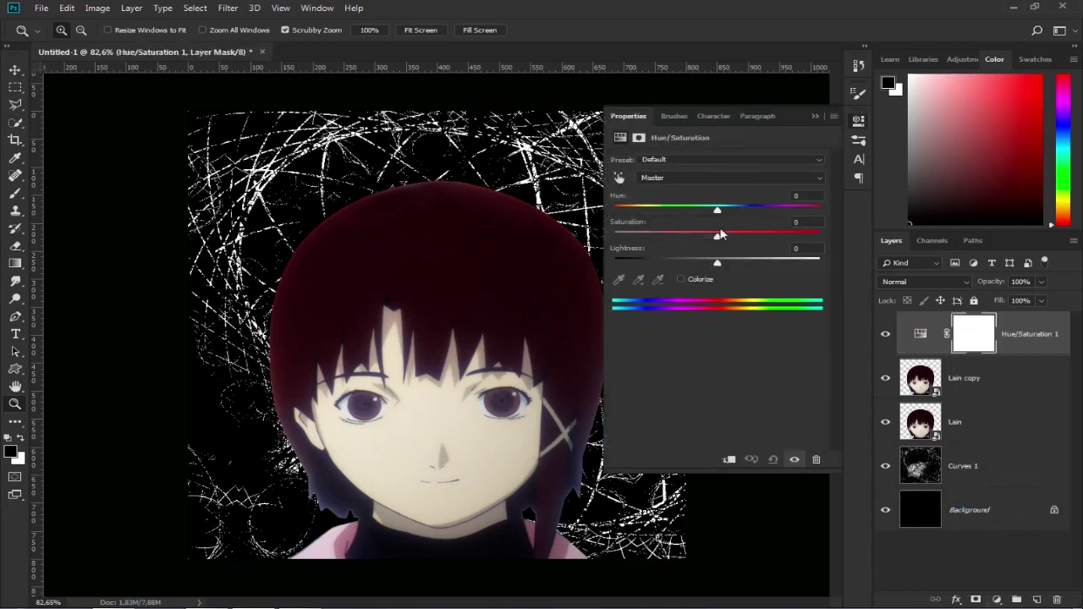
drag(714, 238, 616, 238)
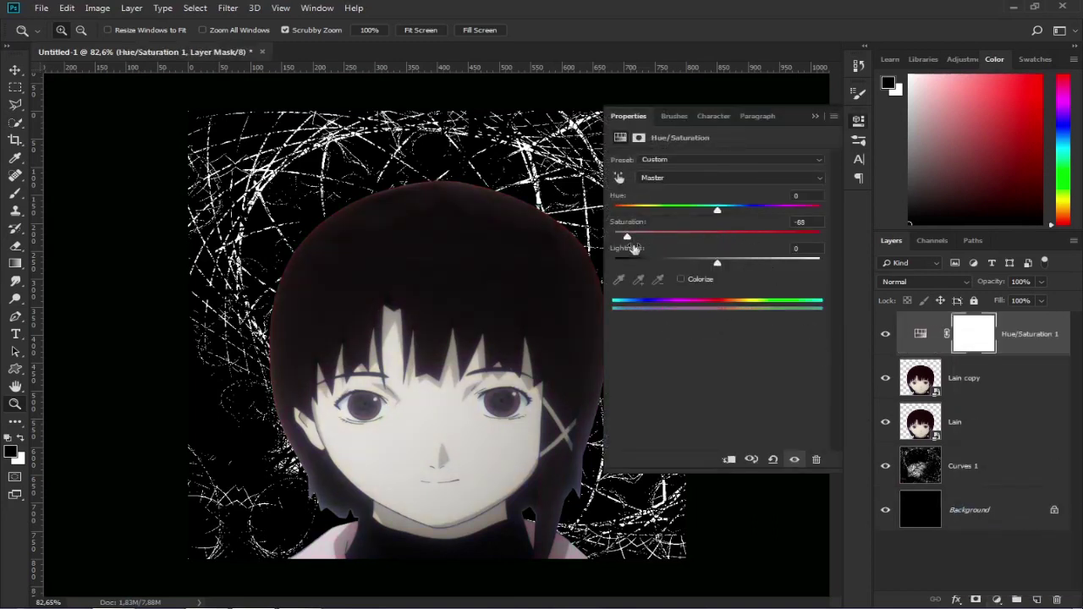
click(858, 120)
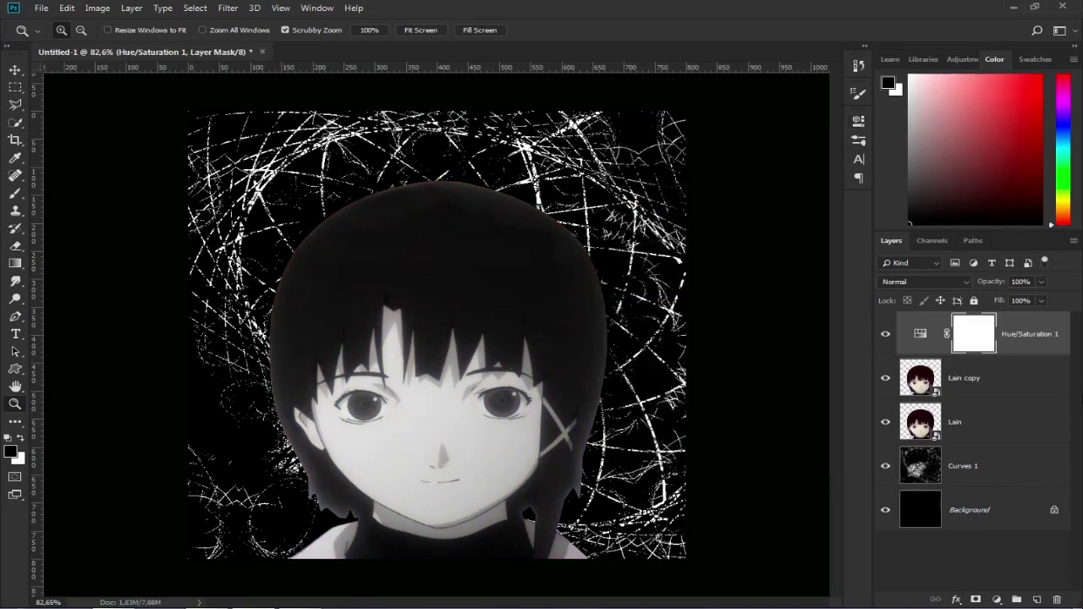
click(1031, 380)
key(ctrl+e)
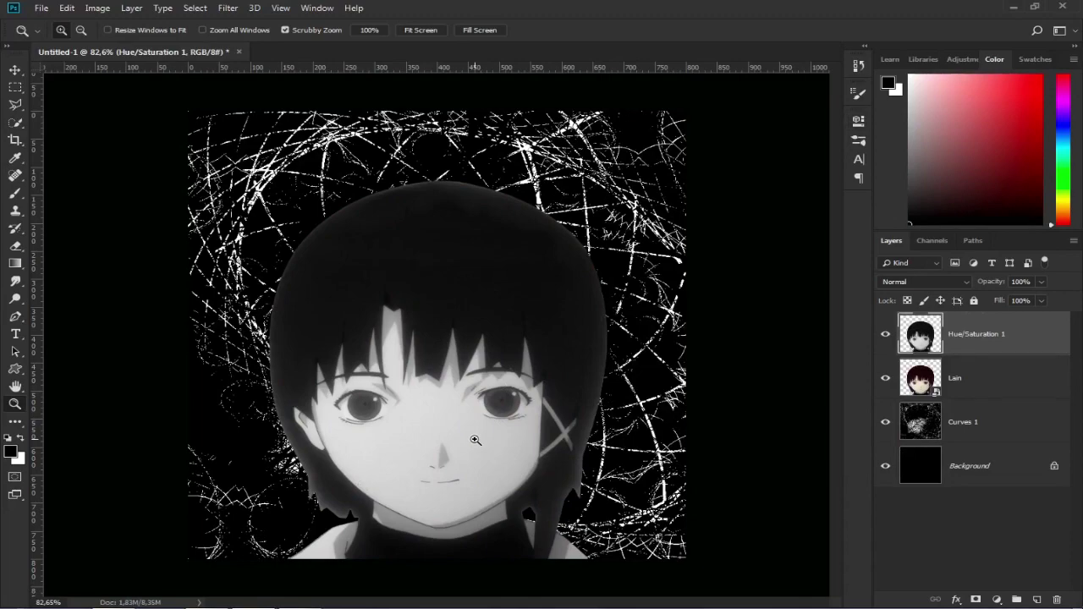
- Apply the Glowing Edges filter to the greyscale Lain copy with Edge Width 2, Edge Brightness 7 and Smoothness 2
click(228, 10)
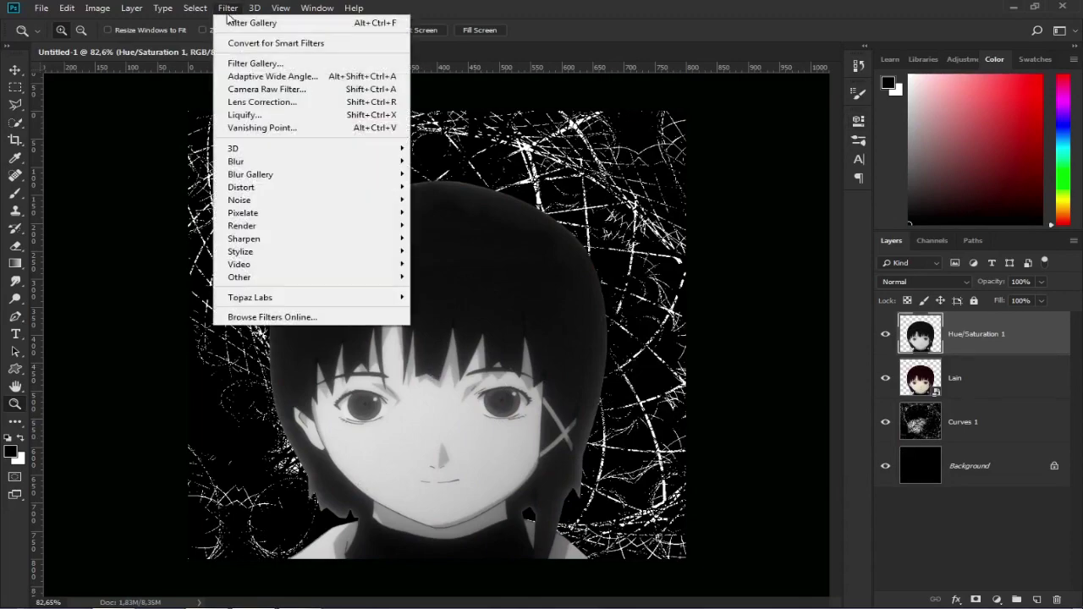
click(253, 63)
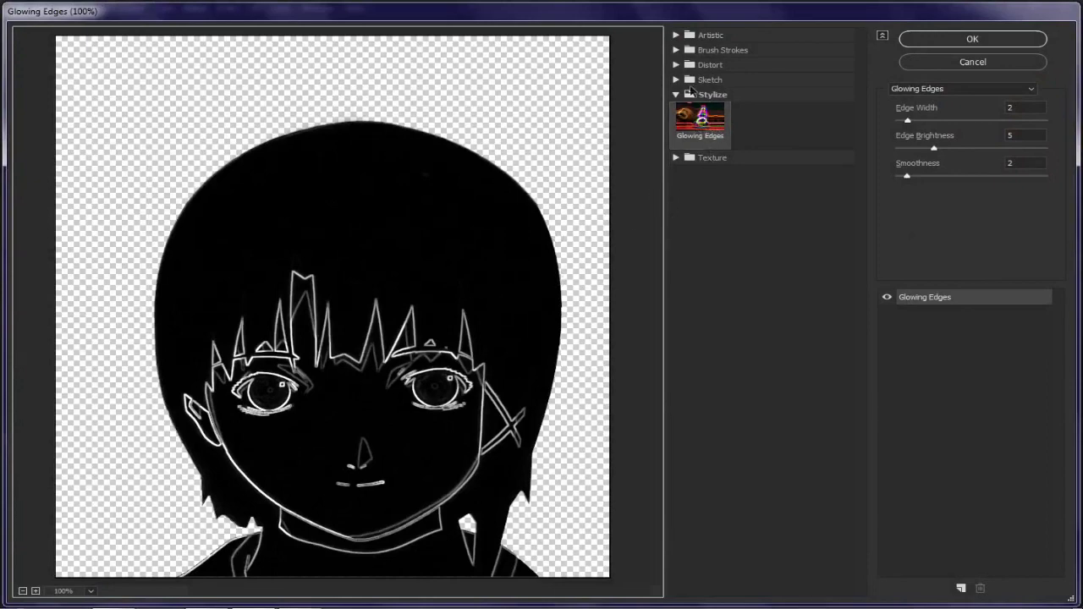
double_click(690, 92)
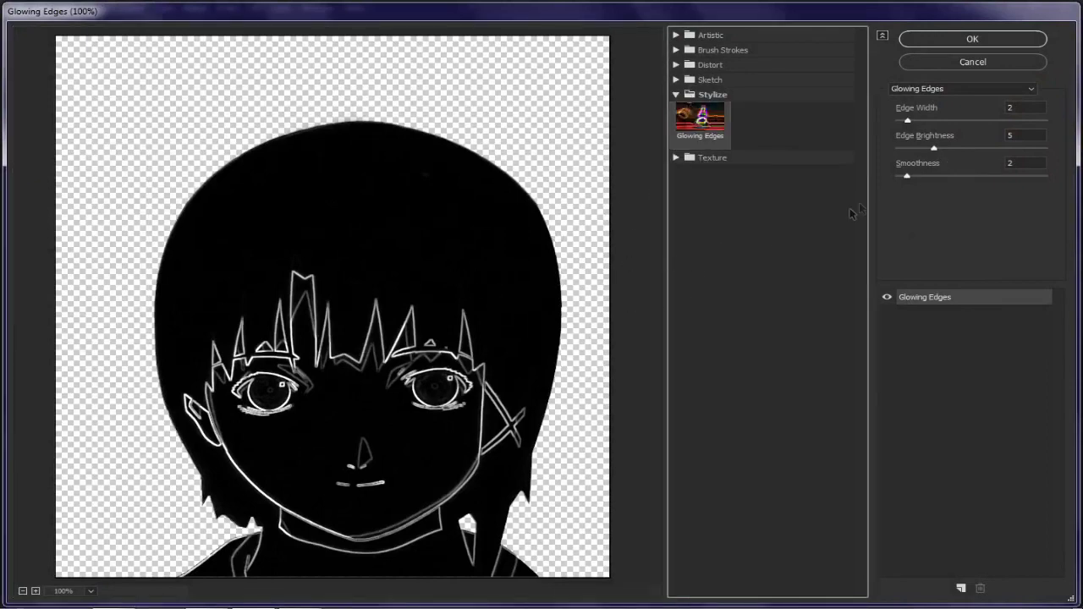
mouse_move(909, 177)
mouse_down()
mouse_move(898, 178)
mouse_move(928, 177)
mouse_move(903, 177)
mouse_up()
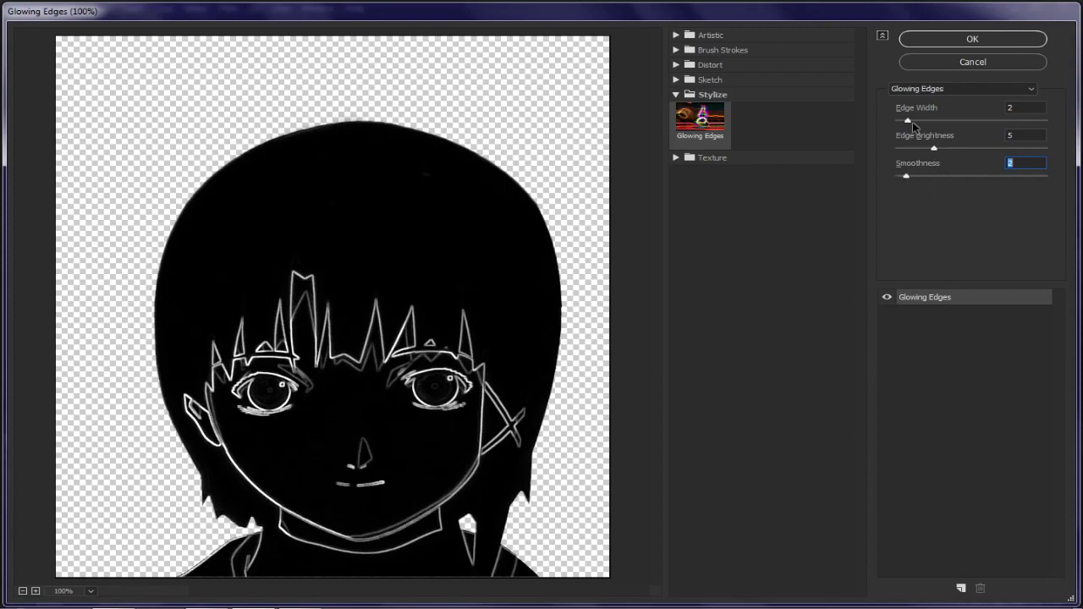
drag(913, 126, 945, 149)
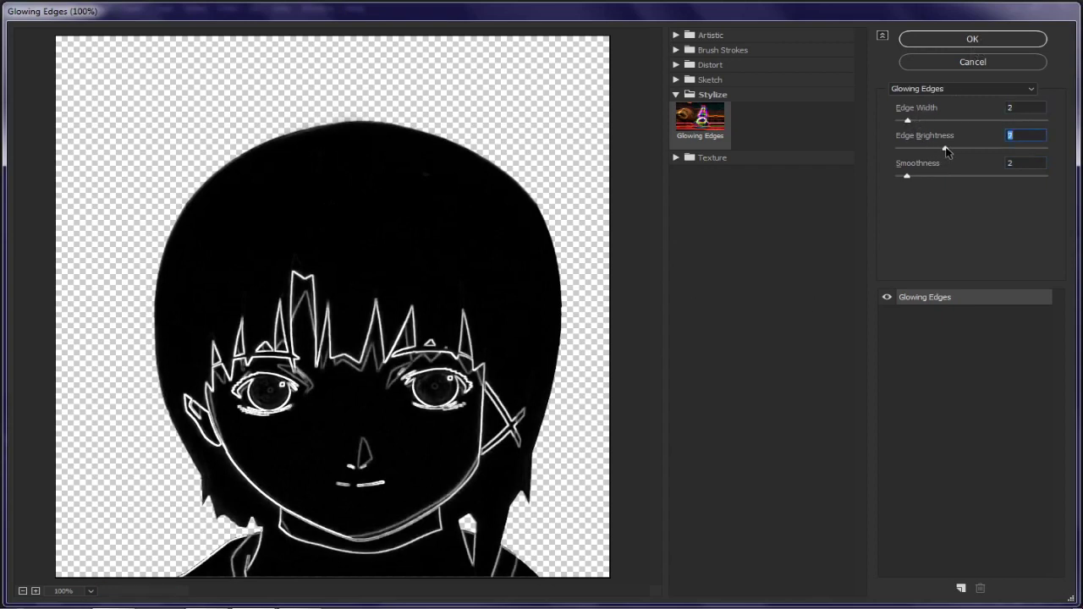
click(927, 40)
- Clip a Curves adjustment to the line-art layer and pull its black and white points together into a near-vertical curve at mid-range
drag(437, 461, 462, 395)
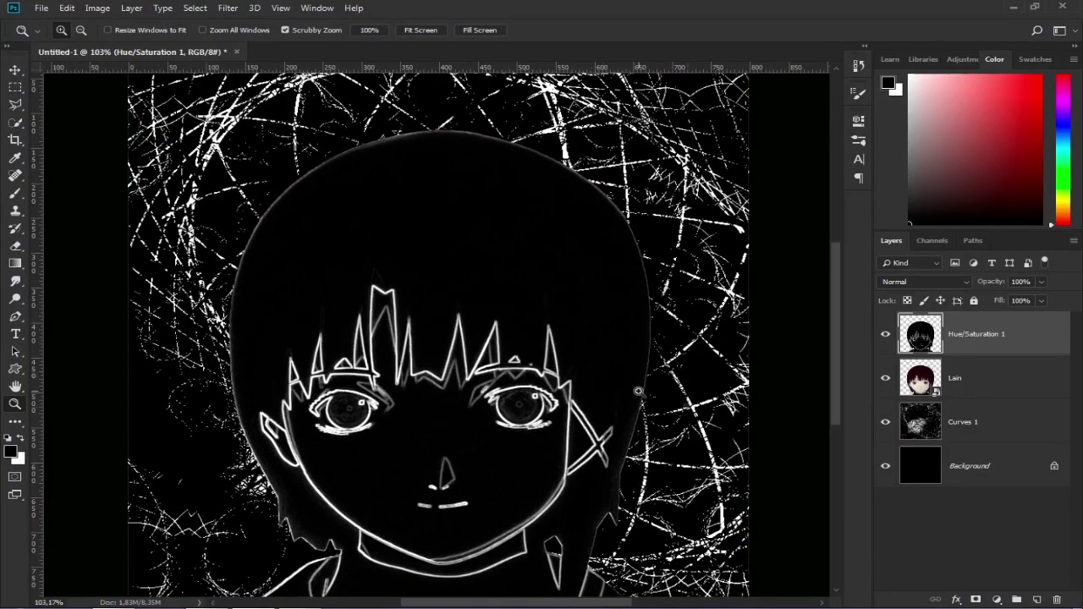
click(996, 600)
click(973, 418)
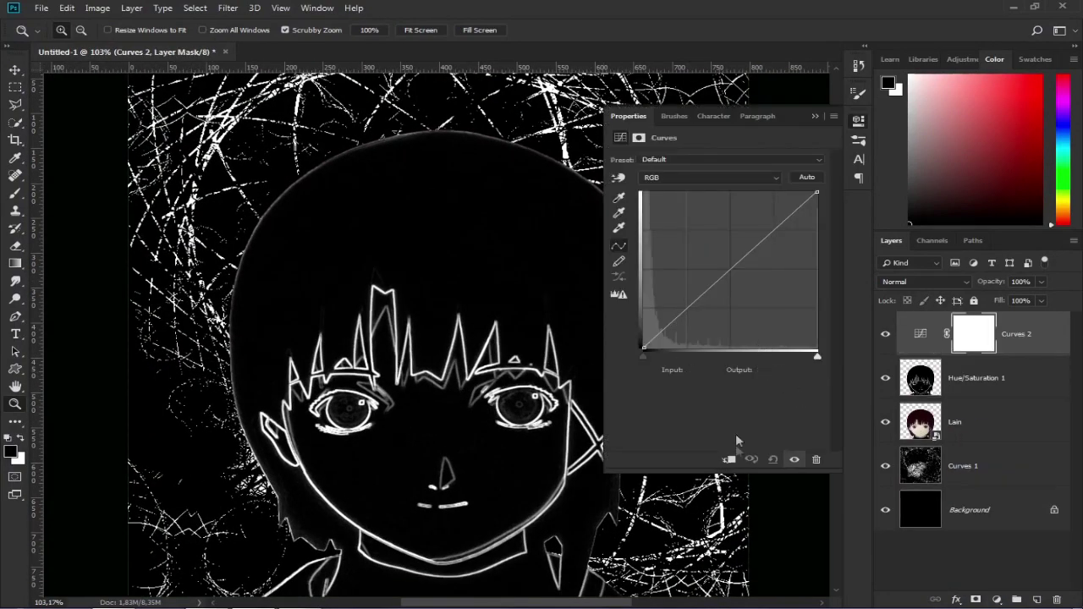
click(728, 459)
drag(643, 348, 731, 348)
drag(816, 192, 734, 192)
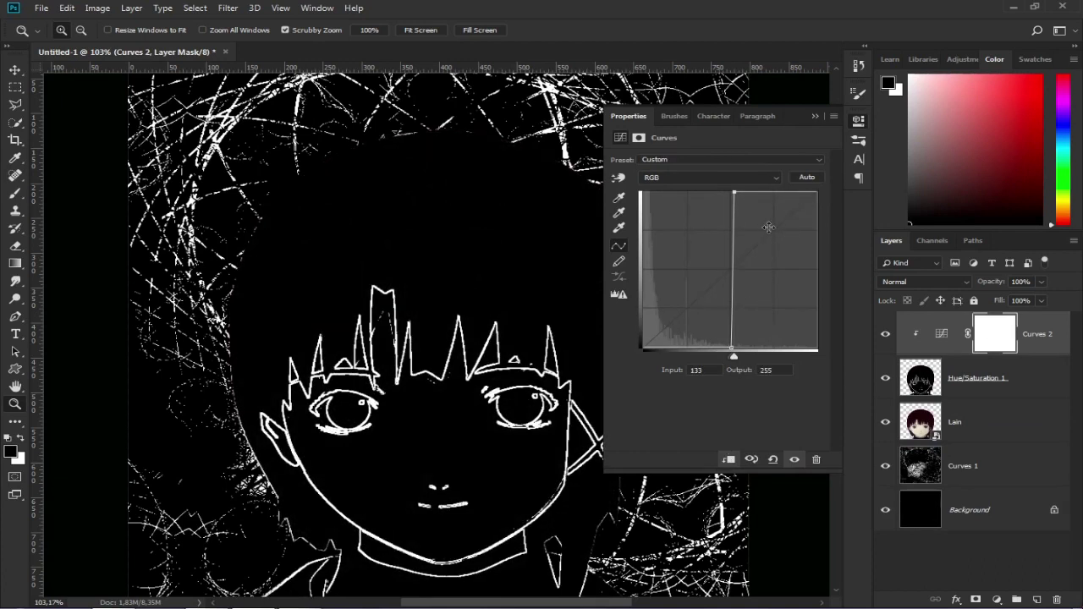
click(857, 126)
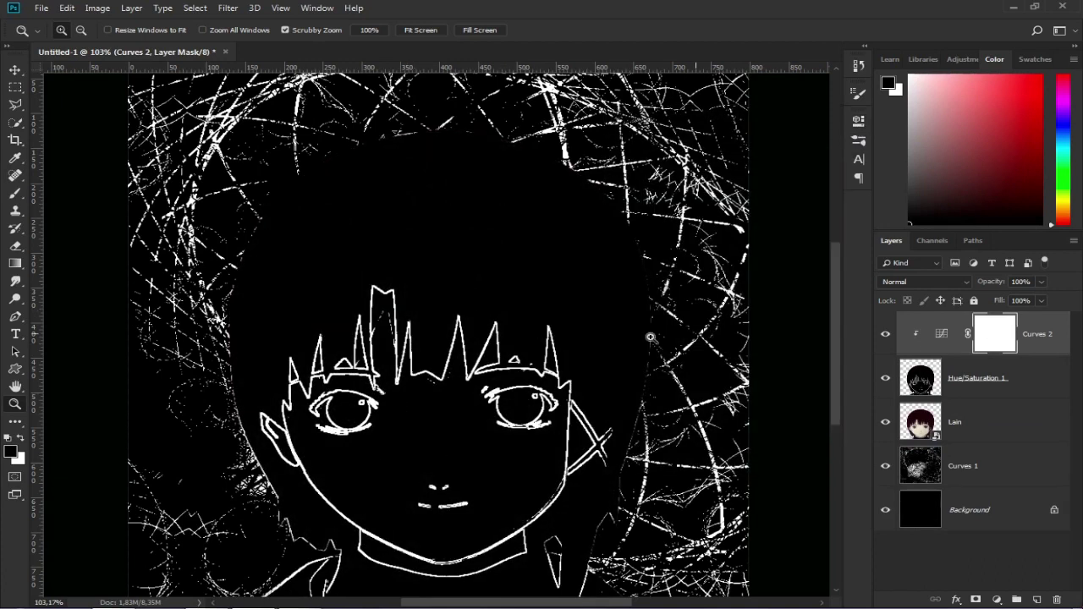
- Merge the clipped Curves adjustment into the line-art layer and set the merged layer's blend mode to Screen
key(ctrl+e)
click(927, 281)
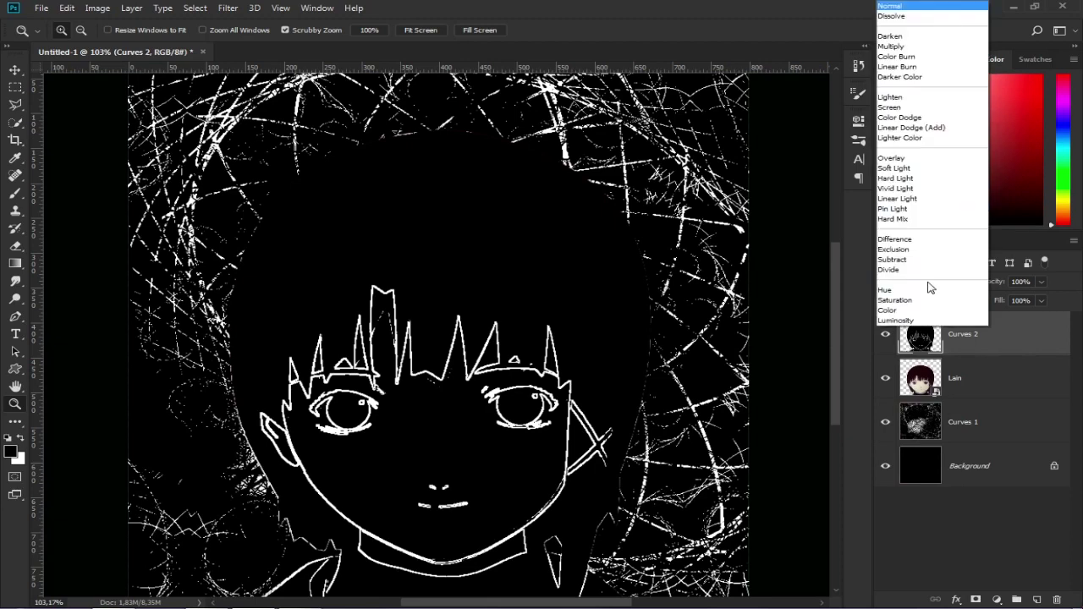
click(903, 109)
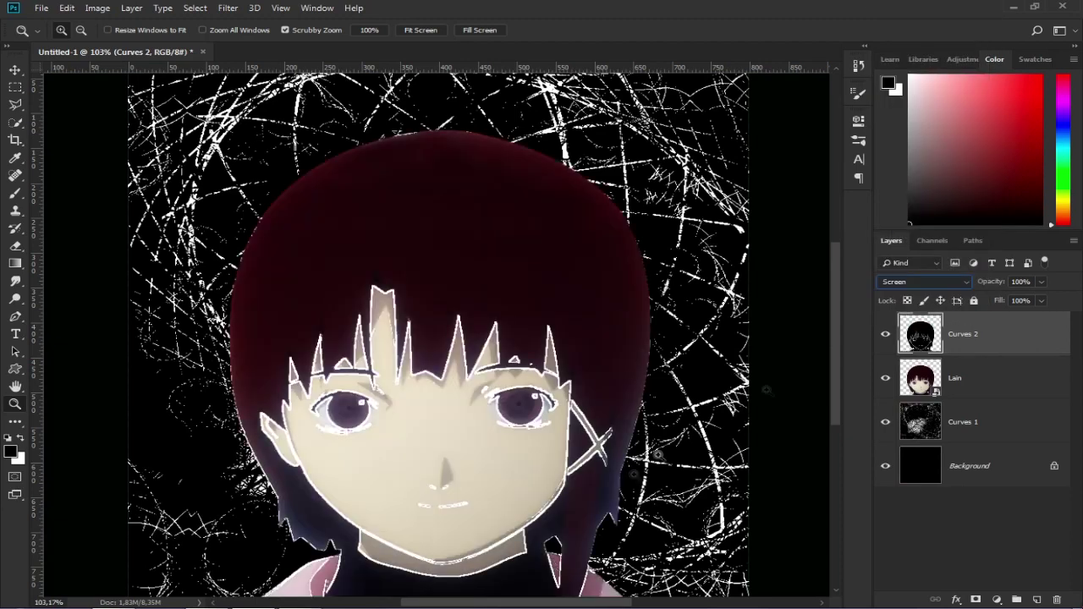
- Place the line-art layer beneath the Lain layer and shift it to the canvas's upper-left area
key(v)
drag(497, 363, 356, 191)
key(ctrl+bracketleft)
drag(178, 185, 231, 156)
- Duplicate the Curves 2 line-art layer six times
key(z)
drag(462, 380, 433, 384)
right_click(433, 384)
click(459, 391)
key(ctrl+j)
key(ctrl+j)
key(ctrl+j)
key(ctrl+j)
key(ctrl+j)
key(ctrl+j)
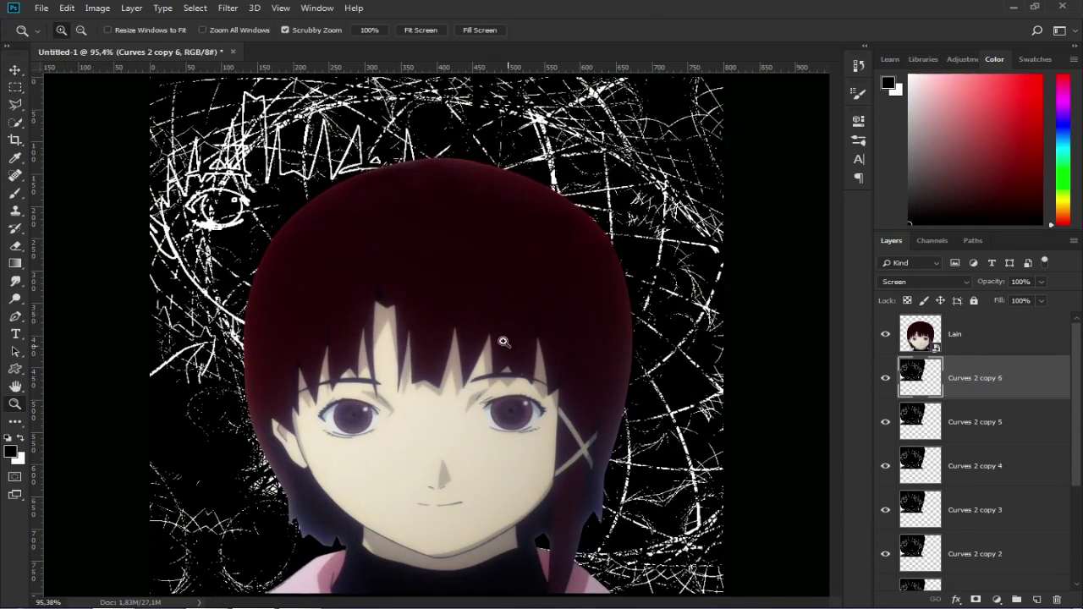
- Enlarge the Curves 2 copy 6 layer, rotate it about -34° and place it over the canvas's upper-right area
key(ctrl+t)
drag(186, 209, 559, 240)
scroll(541, 269, down, 5)
drag(655, 288, 653, 208)
drag(598, 276, 634, 284)
drag(549, 422, 541, 540)
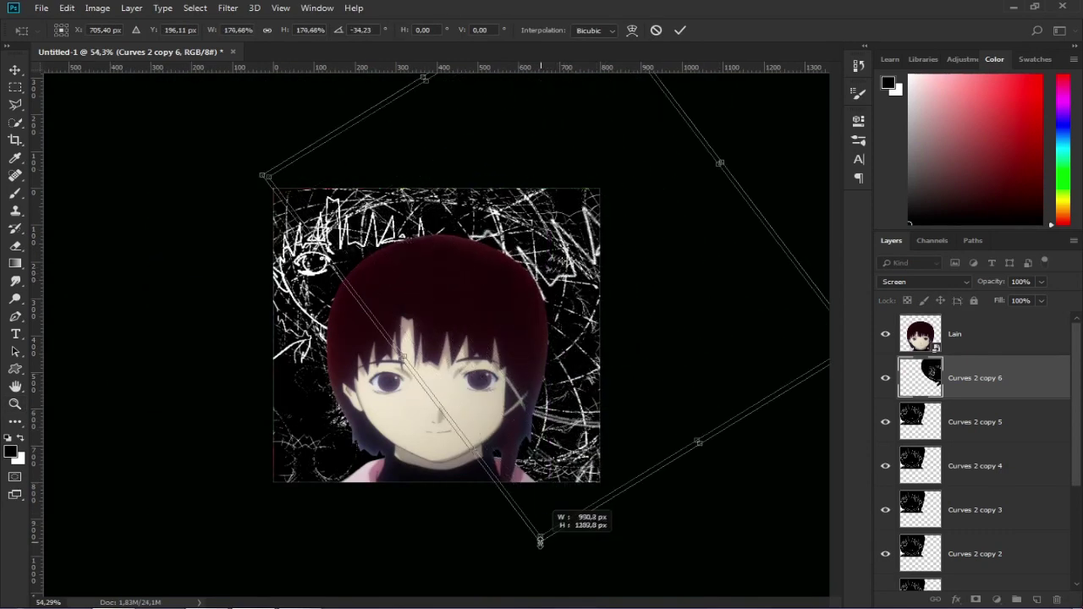
drag(519, 473, 528, 427)
key(Return)
- Enlarge Curves 2 copy 5 to about 146%, rotate it and place its eye in the canvas's lower-left corner
key(alt+bracketleft)
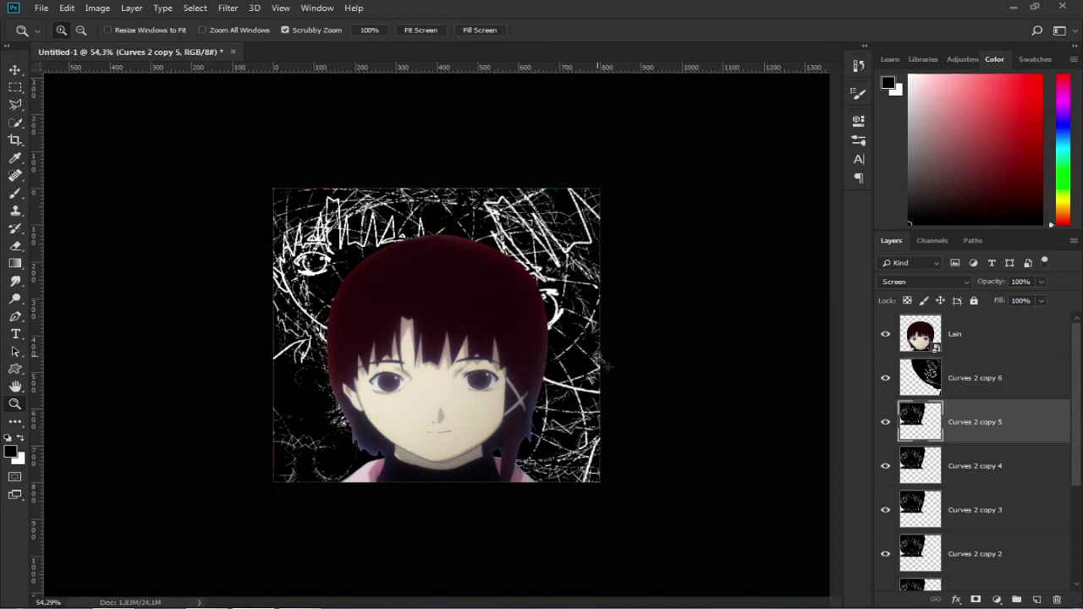
key(ctrl+t)
drag(448, 160, 505, 99)
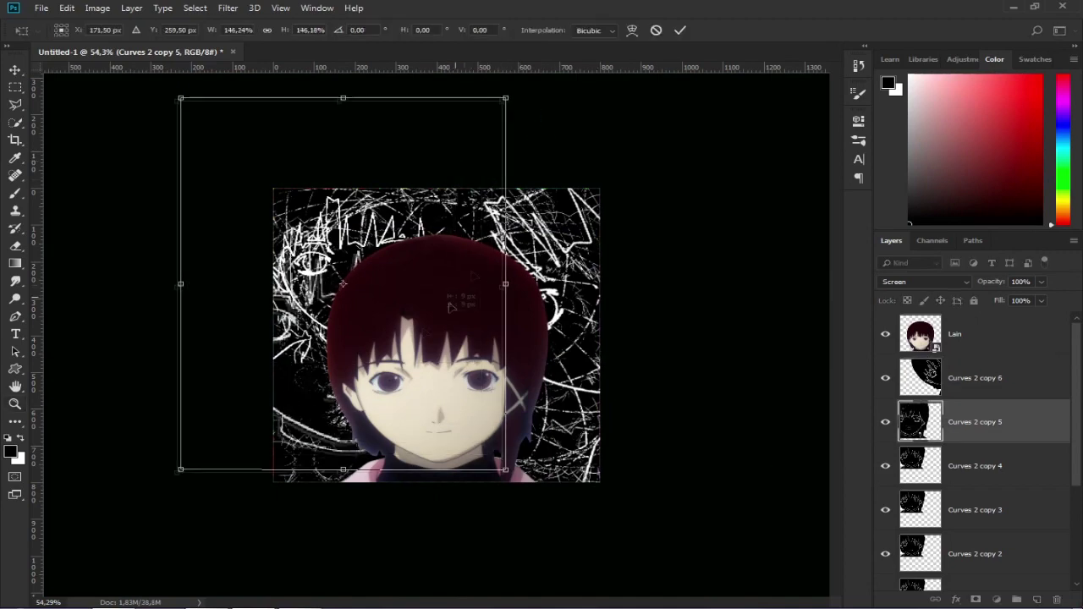
drag(448, 304, 386, 395)
drag(457, 178, 543, 337)
drag(406, 355, 419, 316)
key(Return)
- Enlarge and rotate the Curves 2 copy 4 layer, placing its lines along the canvas's lower-right area
click(939, 464)
key(ctrl+t)
drag(416, 264, 504, 294)
scroll(435, 282, down, 2)
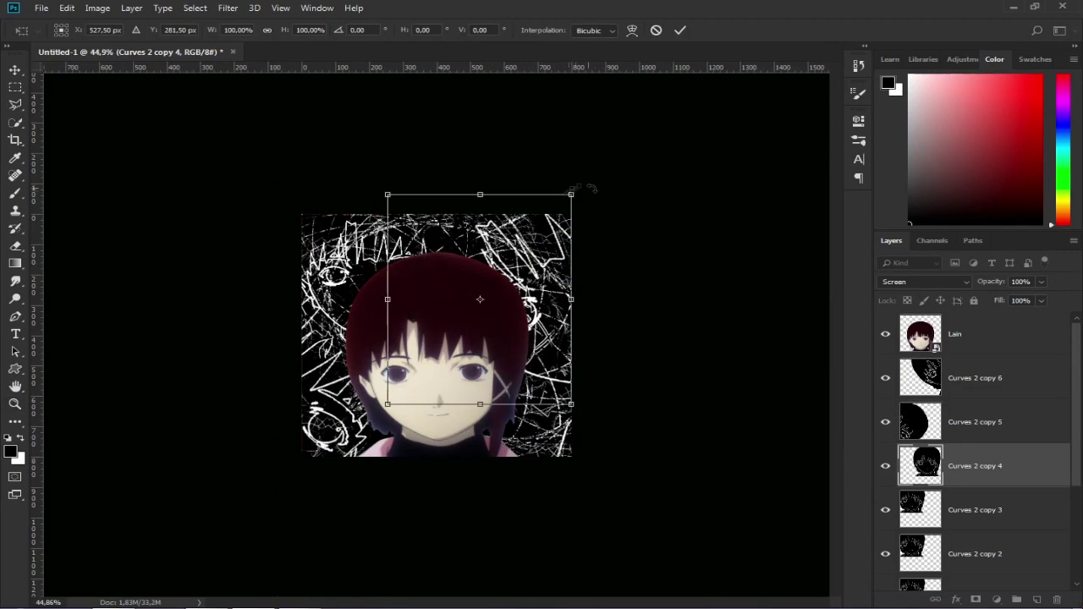
drag(571, 194, 604, 157)
drag(380, 372, 667, 530)
drag(84, 318, 313, 529)
drag(577, 340, 501, 435)
key(Return)
- Stretch Curves 2 copy 3 to about 319% by 188%, rotate it about -18° and spread it across the upper canvas
click(939, 510)
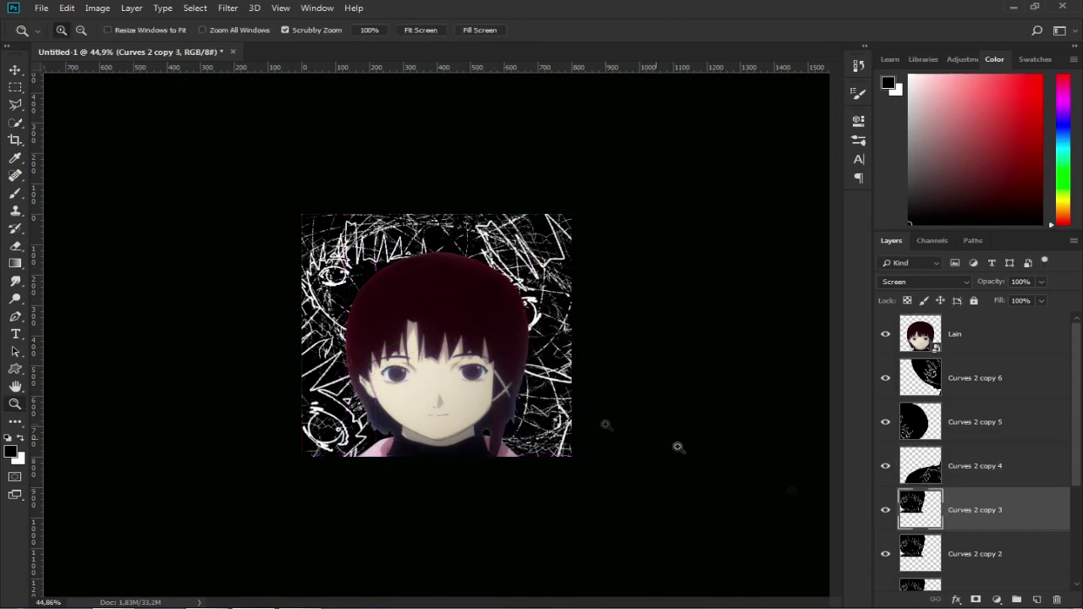
key(ctrl+t)
drag(466, 358, 469, 409)
drag(466, 147, 650, 173)
drag(375, 288, 390, 351)
drag(484, 471, 510, 550)
drag(449, 364, 503, 242)
drag(144, 251, 188, 387)
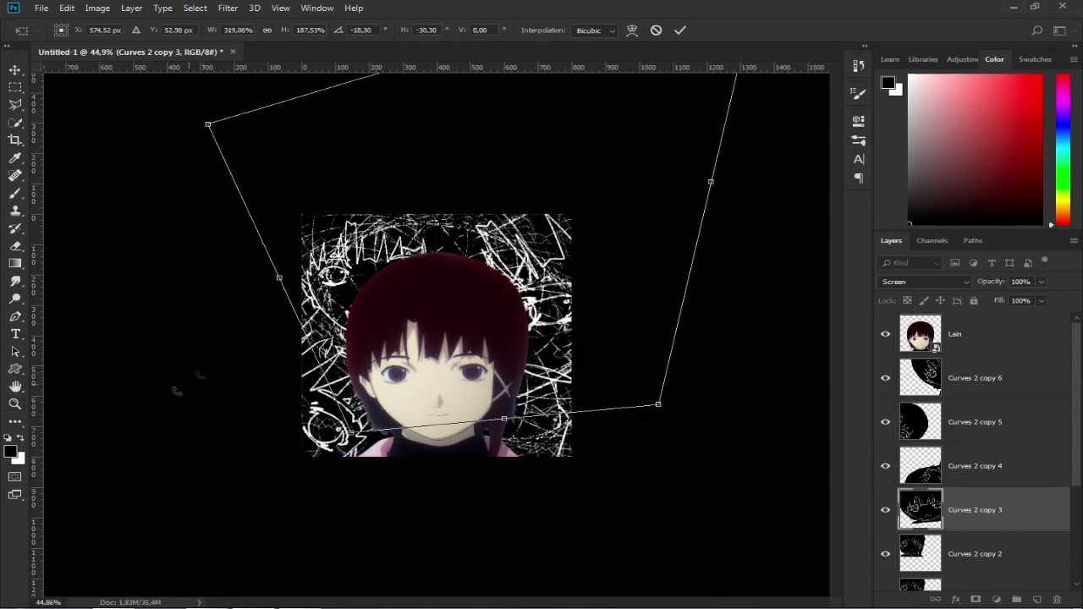
key(Return)
- Shrink Curves 2 copy 2 to about 64% and position it partly above the canvas's upper edge
scroll(990, 517, down, 1)
click(991, 516)
key(ctrl+t)
drag(467, 148, 448, 169)
drag(440, 225, 537, 149)
drag(548, 94, 534, 110)
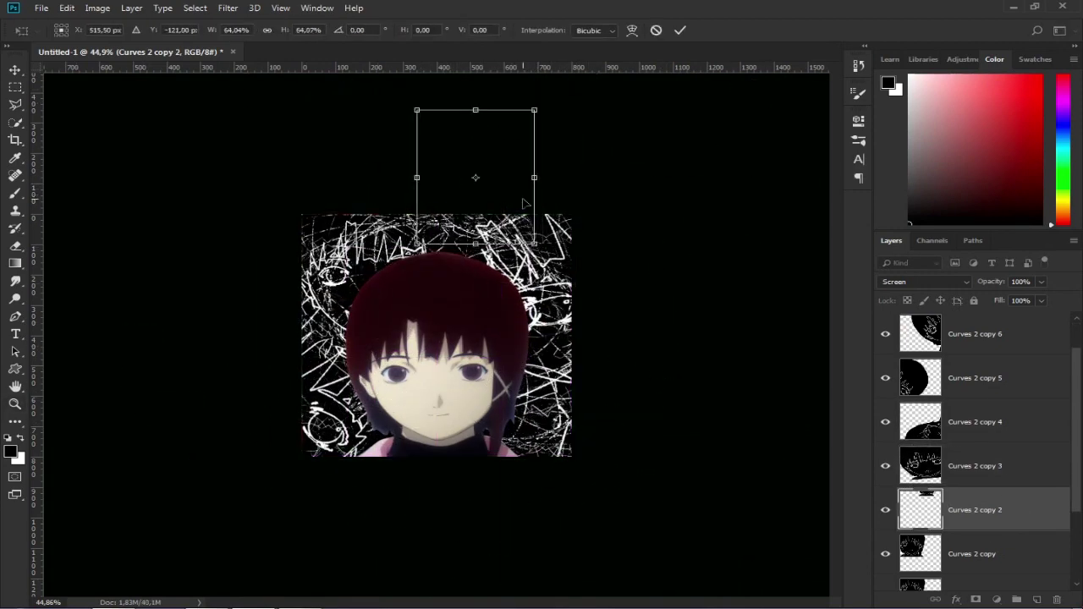
key(Return)
- Resize, rotate and reposition the Curves 2 copy layer behind the character, toward the canvas's right side
drag(466, 278, 507, 279)
scroll(973, 437, down, 3)
click(973, 437)
key(ctrl+t)
scroll(459, 404, down, 2)
drag(395, 286, 550, 312)
drag(694, 200, 431, 145)
drag(596, 238, 587, 323)
drag(643, 397, 643, 222)
drag(592, 254, 603, 245)
drag(485, 139, 486, 119)
mouse_move(681, 121)
mouse_down()
mouse_move(703, 135)
mouse_move(674, 131)
mouse_up()
drag(600, 262, 615, 246)
key(Return)
- Merge Curves 2 and all its copies into one layer and set its blend mode to Screen
click(981, 492)
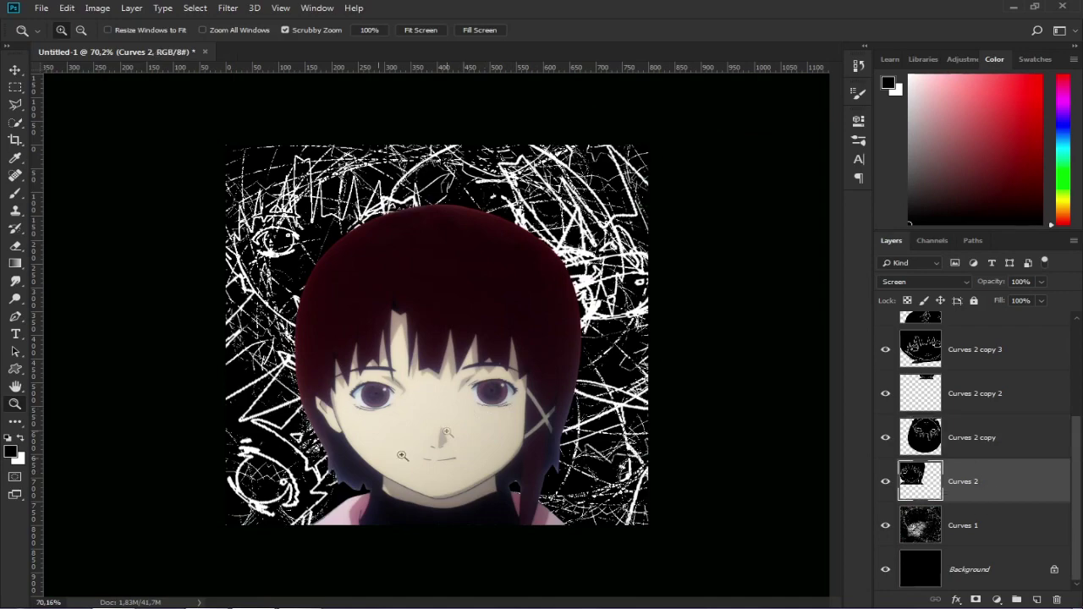
drag(305, 443, 431, 368)
right_click(434, 364)
click(456, 371)
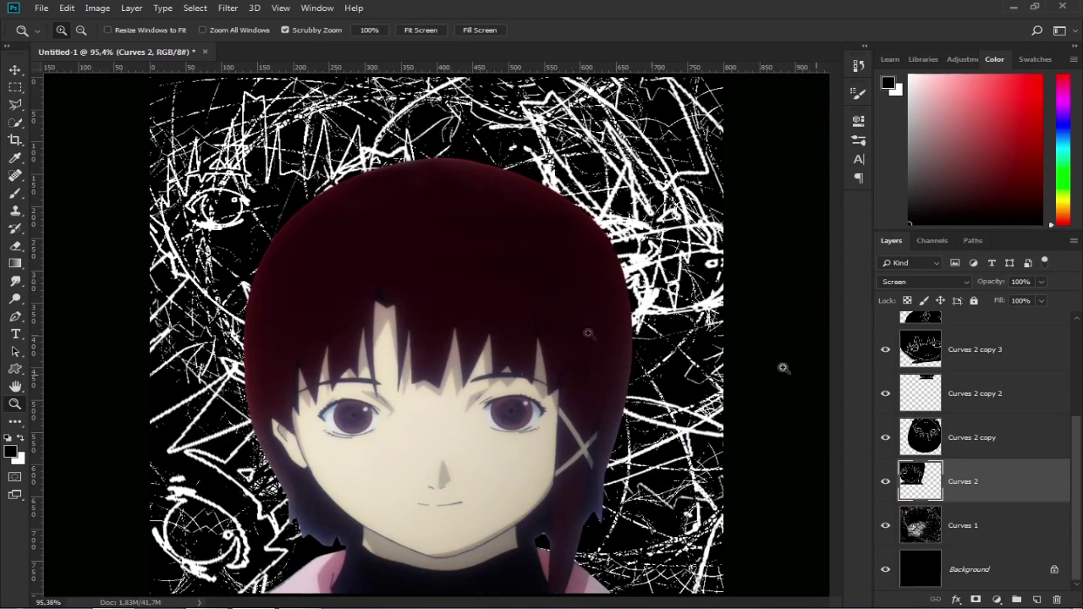
scroll(1038, 456, up, 3)
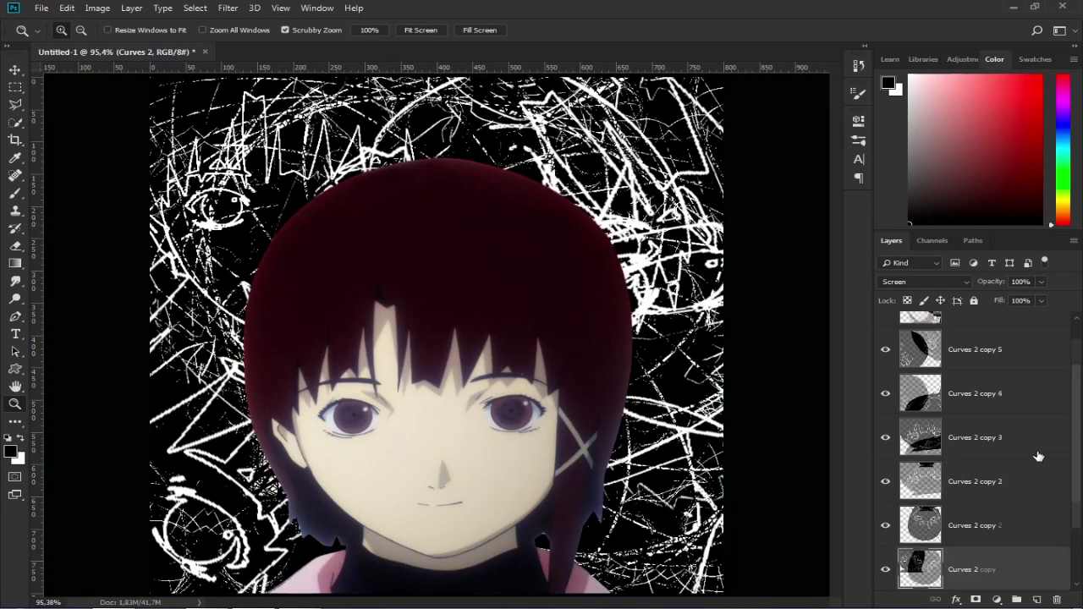
shift+click(1032, 362)
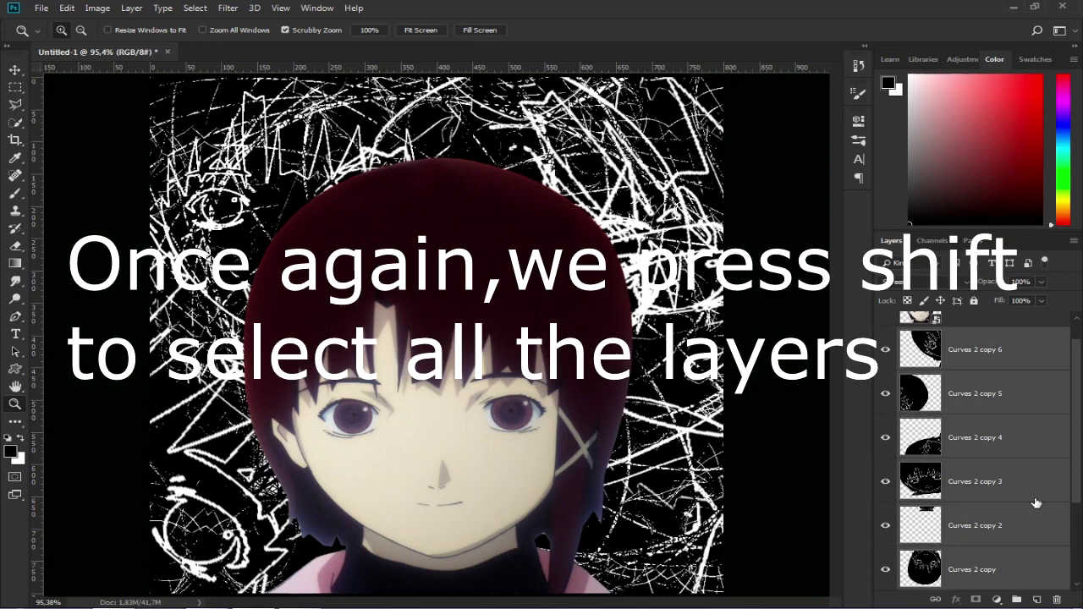
key(ctrl+e)
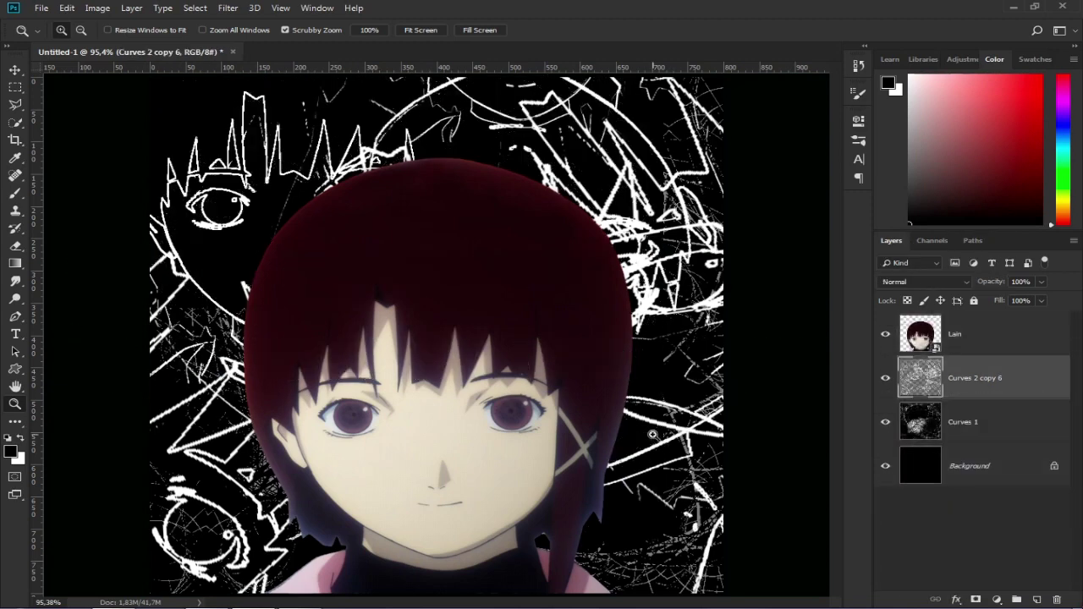
click(885, 286)
click(900, 119)
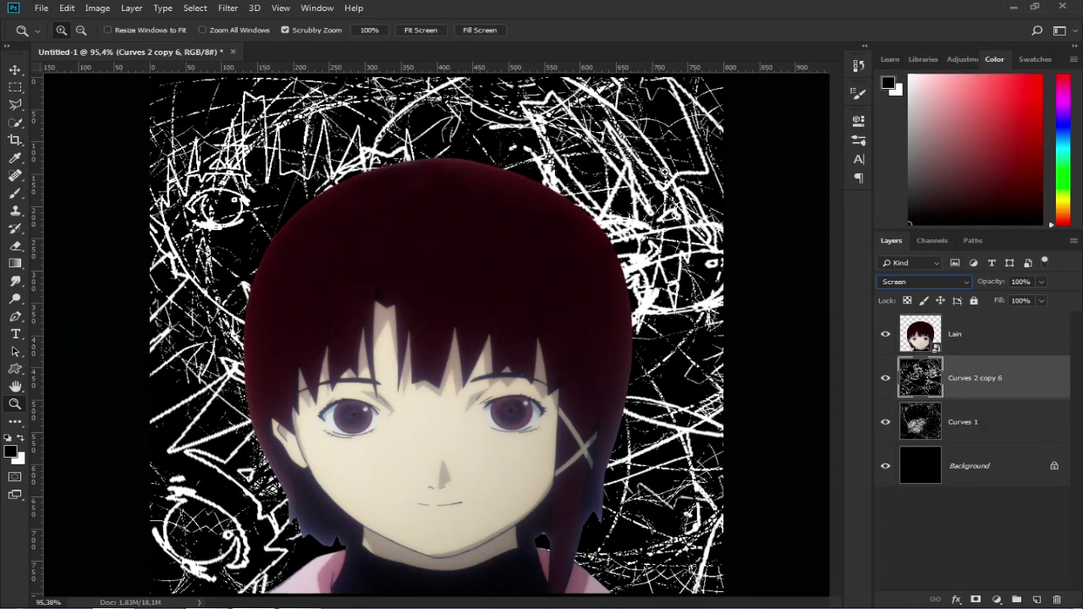
- Duplicate the merged line-art layer and exclude the green channel in the lower layer's blending options
key(ctrl+j)
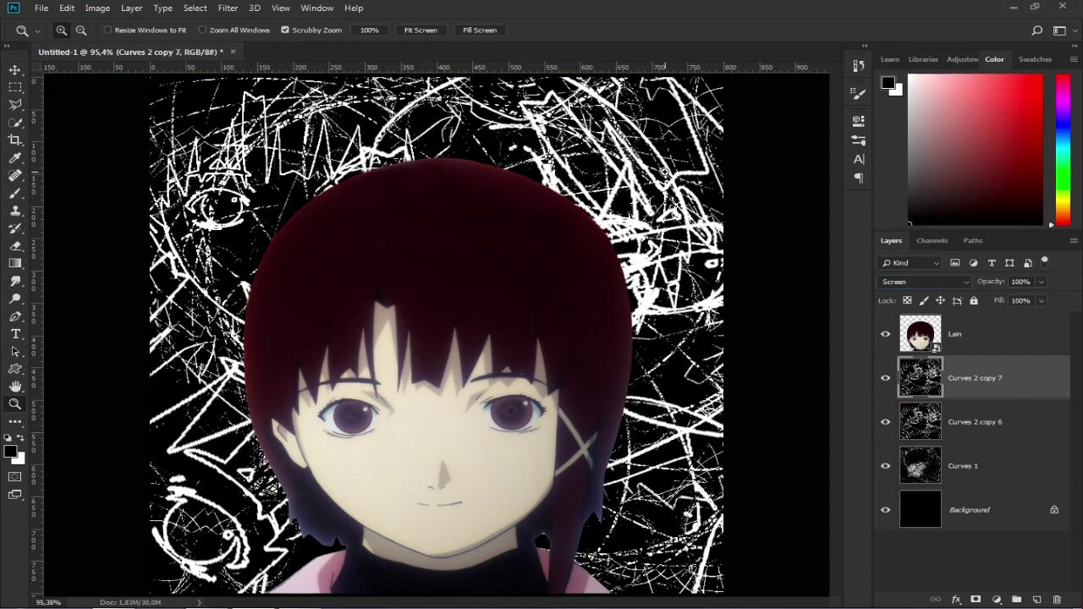
double_click(1027, 427)
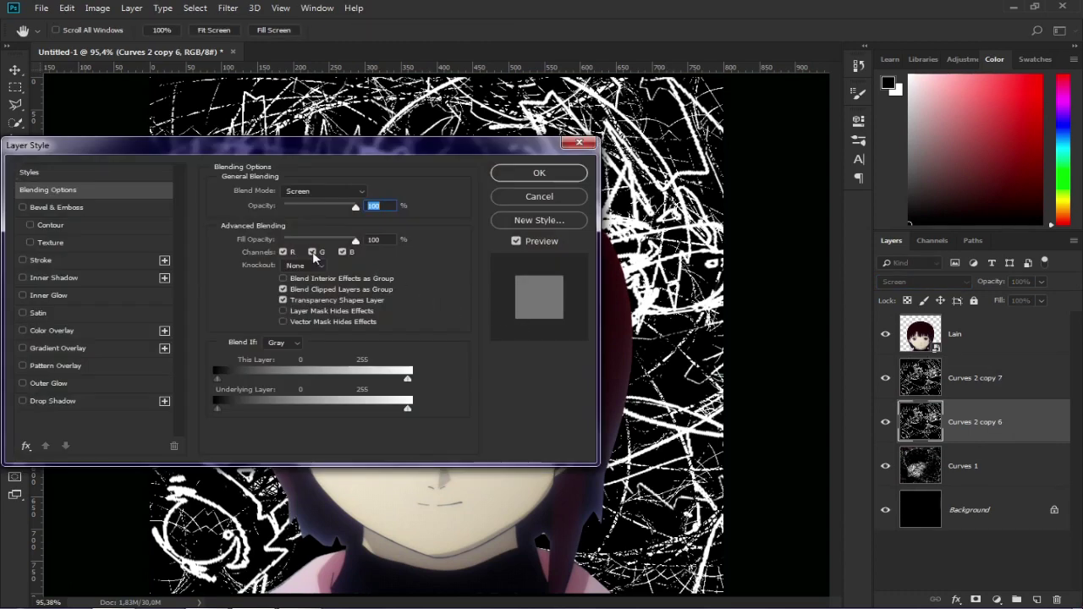
click(312, 252)
click(539, 173)
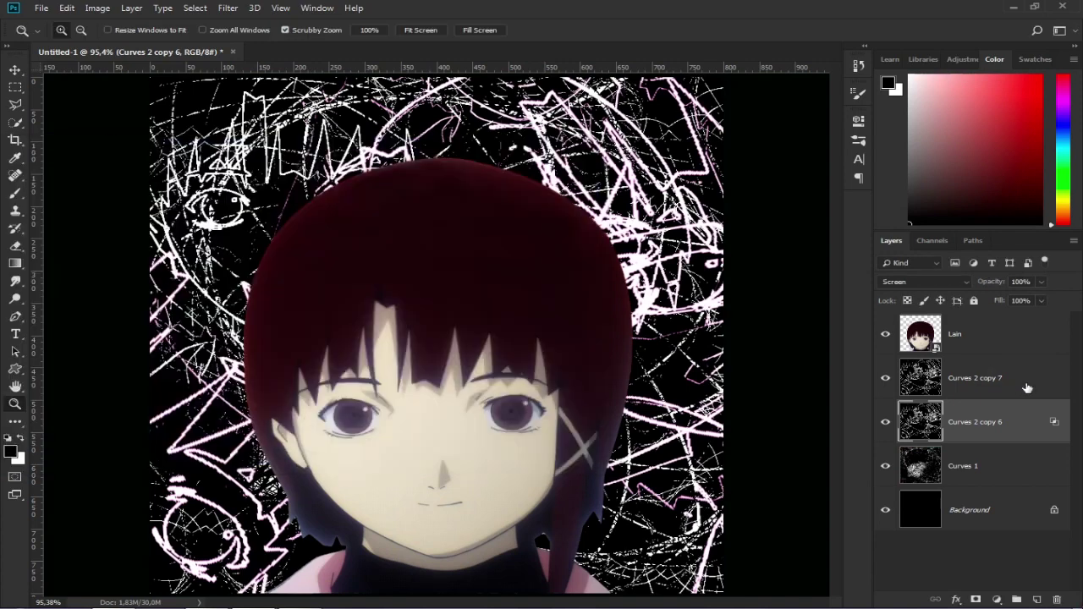
- Restrict the upper line-art layer, Curves 2 copy 7, to the green channel and nudge it slightly to the right
double_click(1022, 381)
click(284, 252)
click(341, 252)
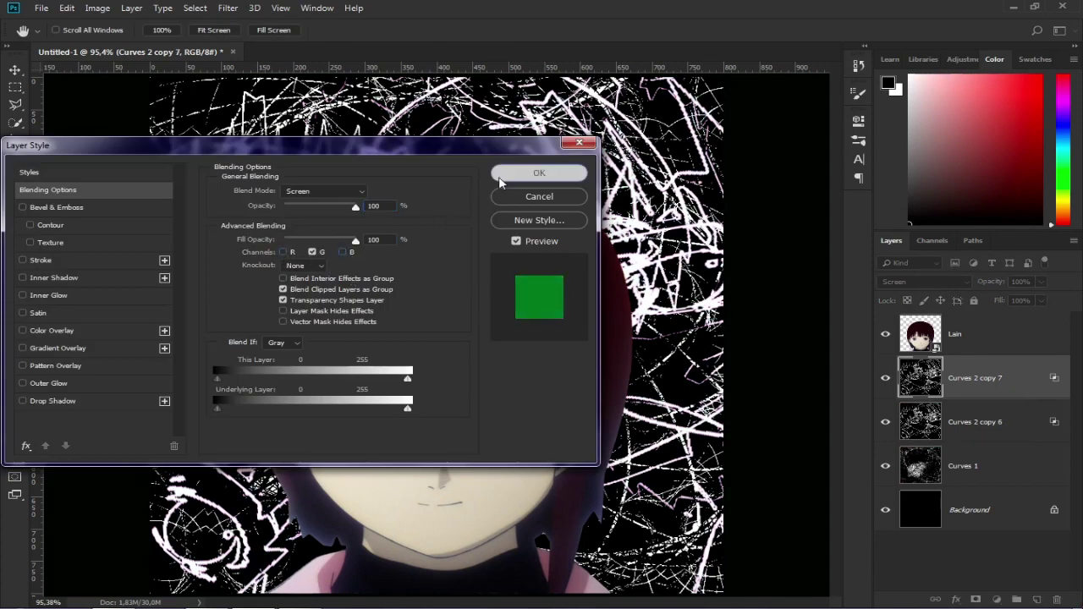
click(539, 173)
key(v)
key(Right)
key(Right)
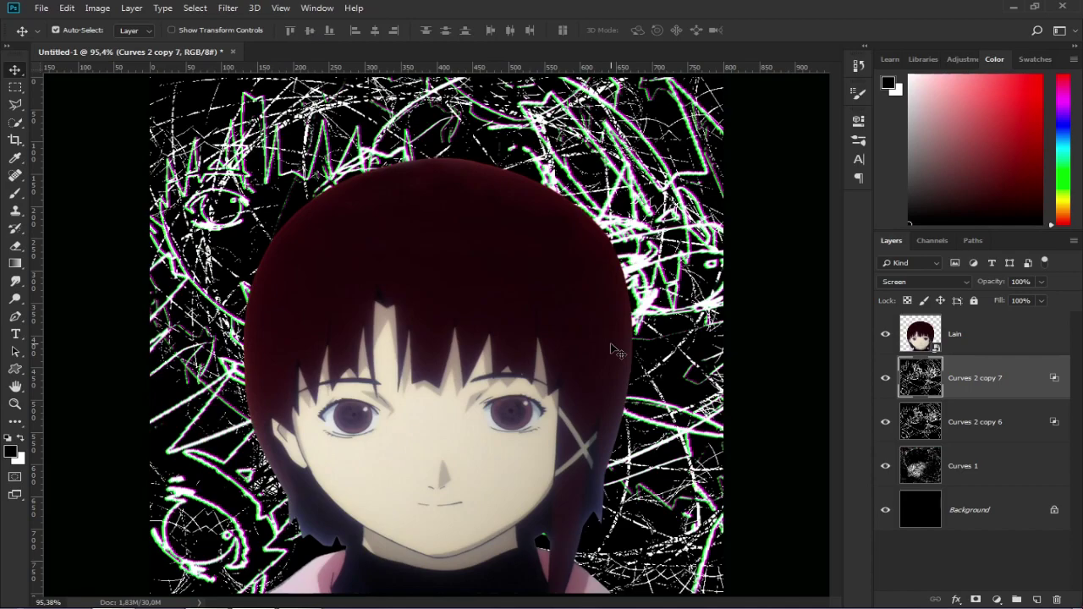
key(z)
drag(226, 150, 380, 246)
drag(689, 181, 729, 181)
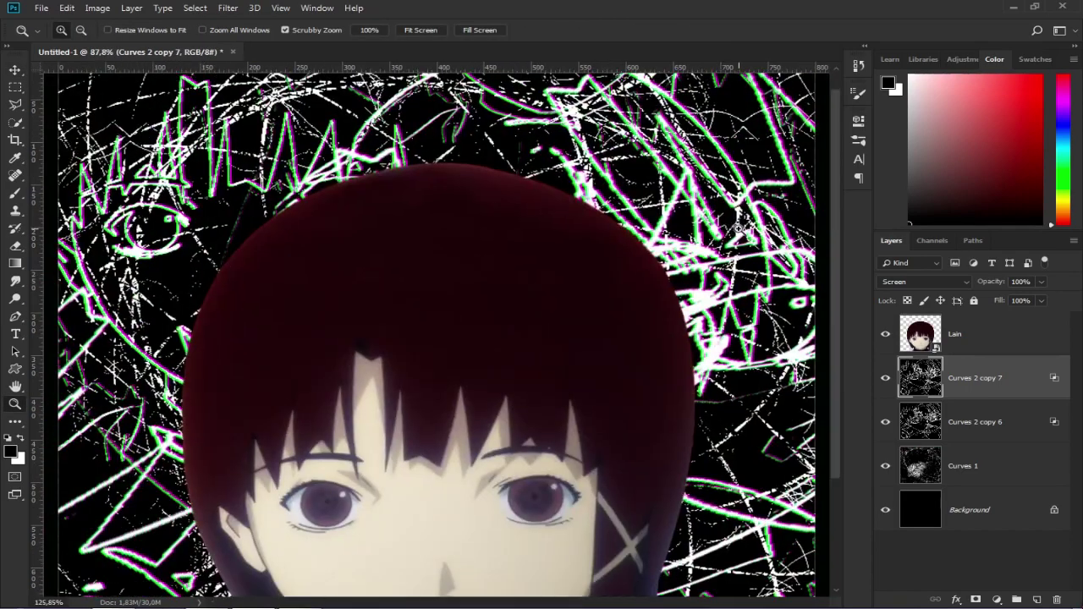
drag(167, 399, 333, 324)
right_click(353, 298)
click(380, 305)
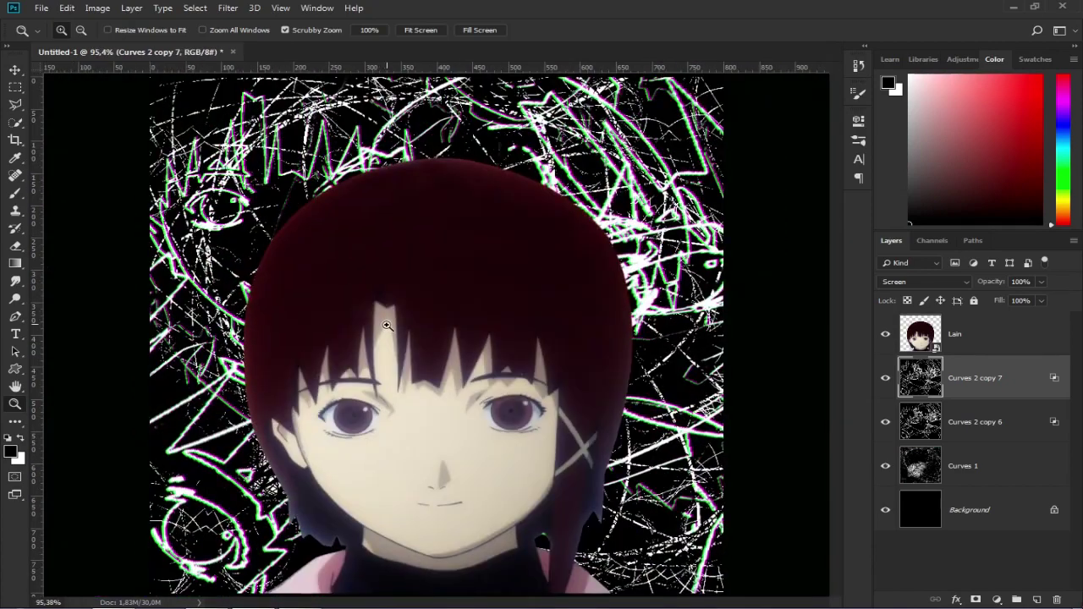
- Duplicate the Lain layer twice and rasterize all three Lain layers
click(982, 335)
key(ctrl+j)
key(ctrl+j)
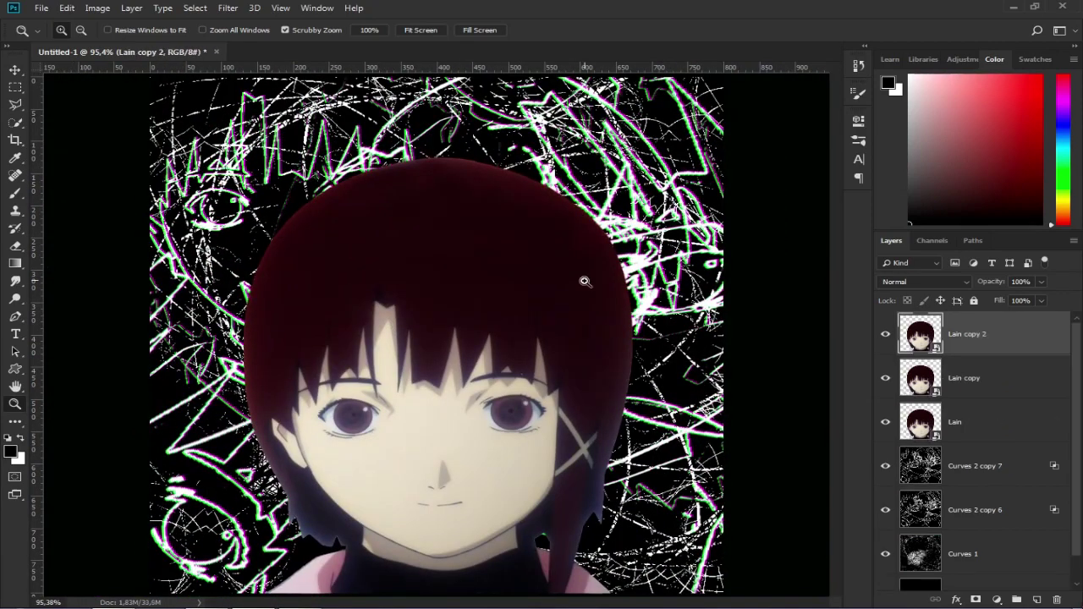
click(1021, 422)
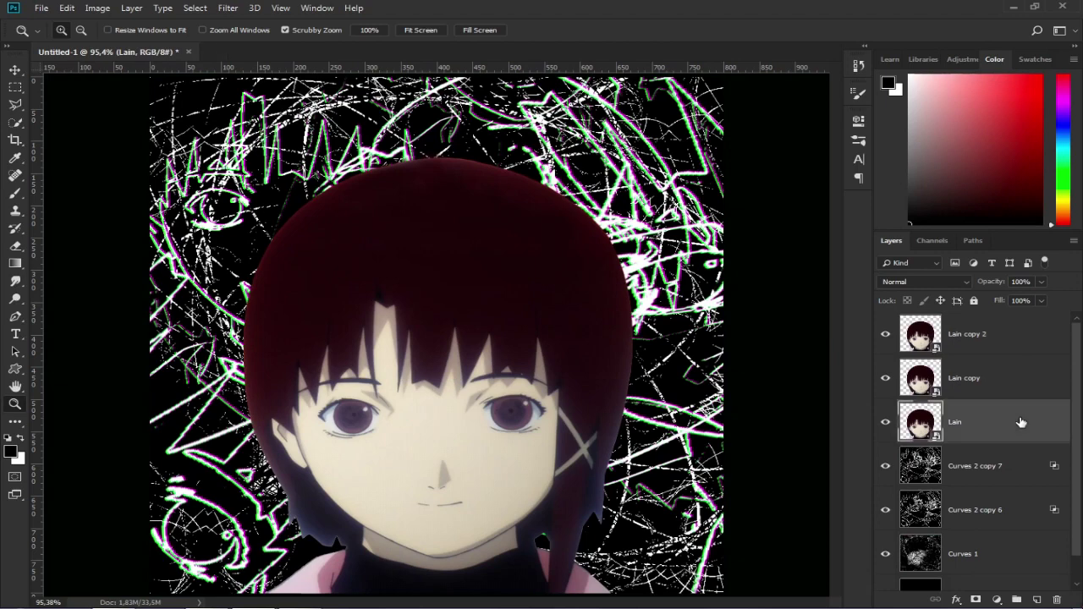
shift+click(1035, 347)
right_click(1036, 347)
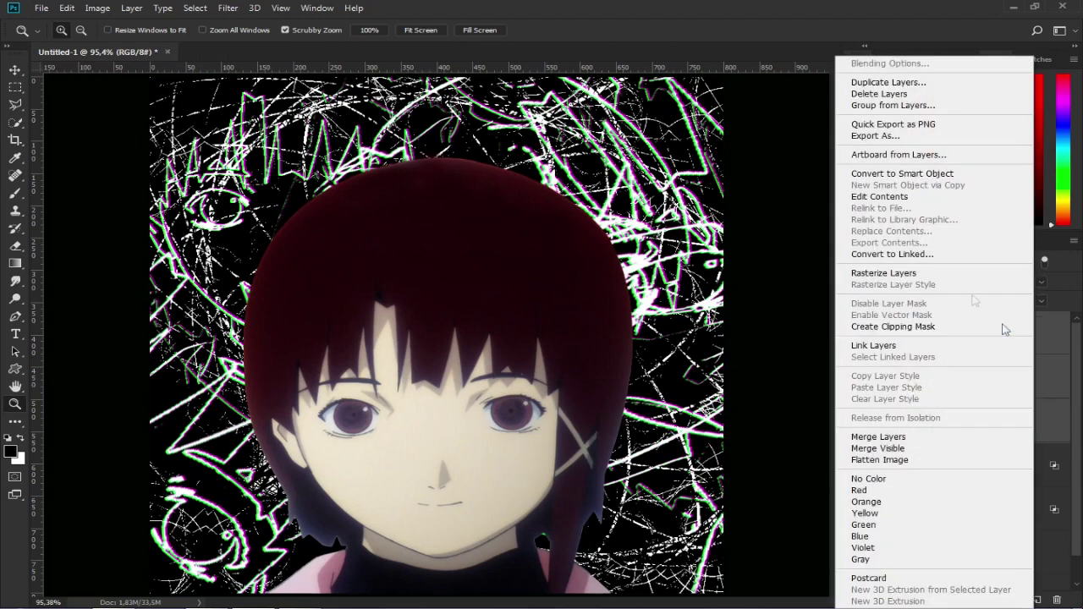
click(956, 275)
- Exclude the red channel from the Lain layer, green from Lain copy and blue from Lain copy 2 in their blending options
double_click(1008, 427)
click(288, 253)
click(570, 173)
double_click(1033, 382)
click(312, 252)
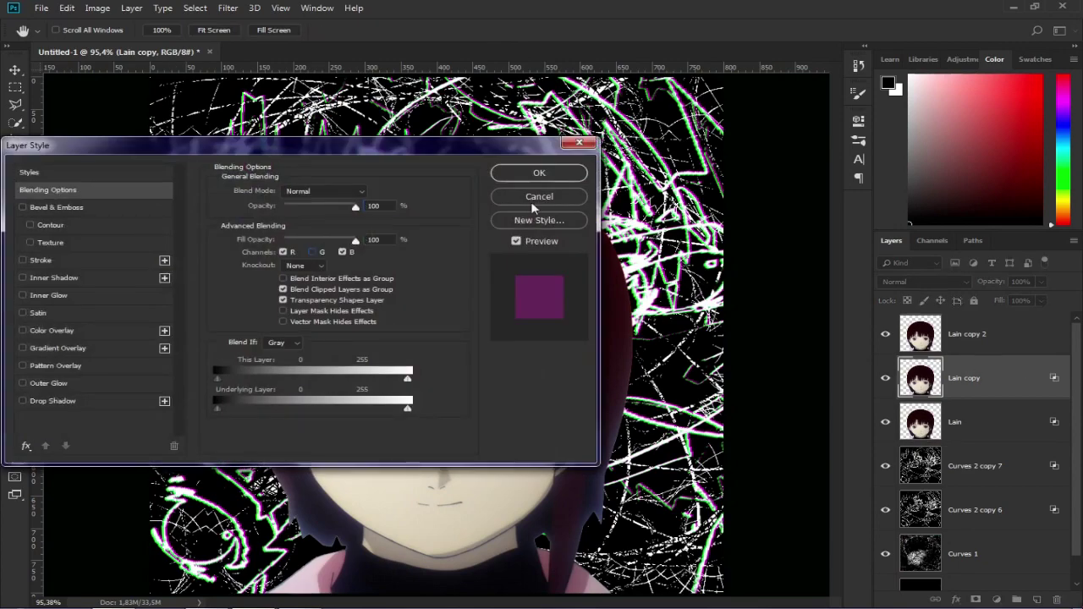
click(532, 175)
double_click(1018, 330)
click(340, 252)
click(531, 174)
key(z)
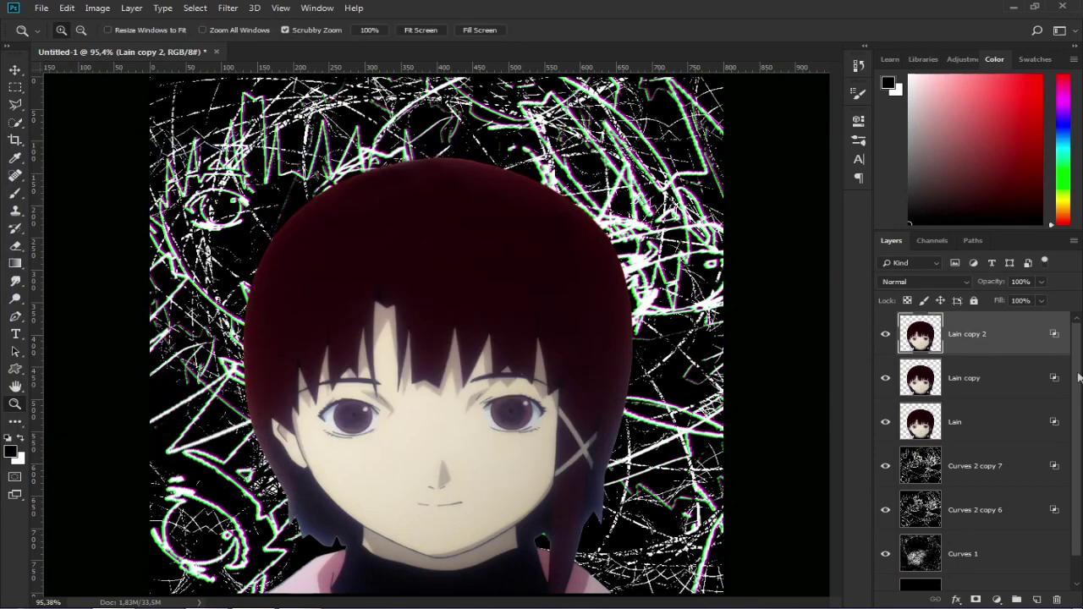
- Build a combined selection of scattered rectangles and thin horizontal bands across the character on Lain copy 2
click(12, 89)
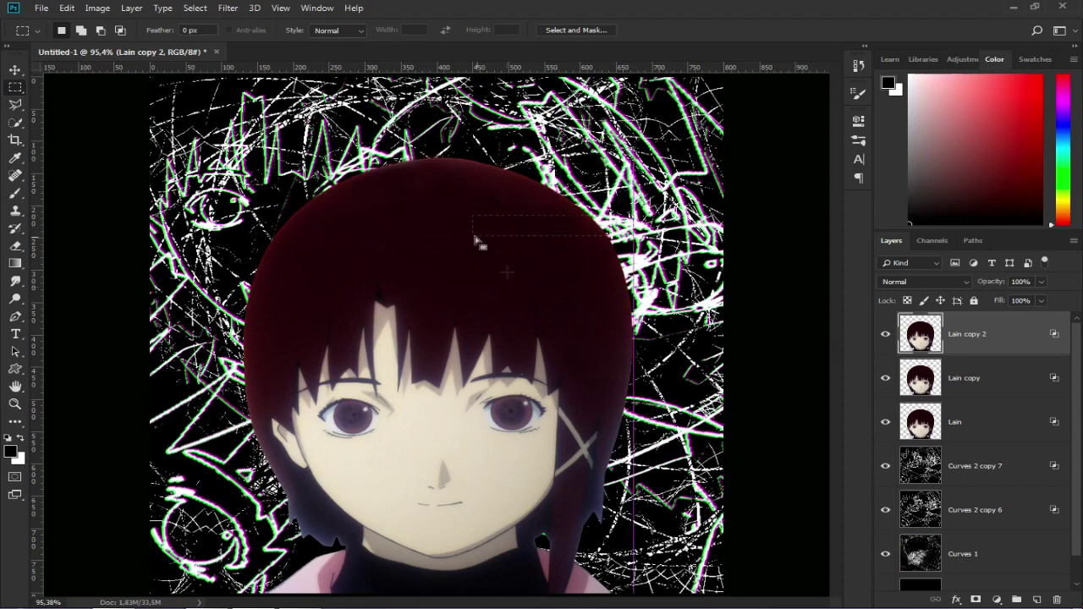
drag(409, 246, 418, 248)
drag(386, 144, 468, 205)
drag(701, 406, 302, 363)
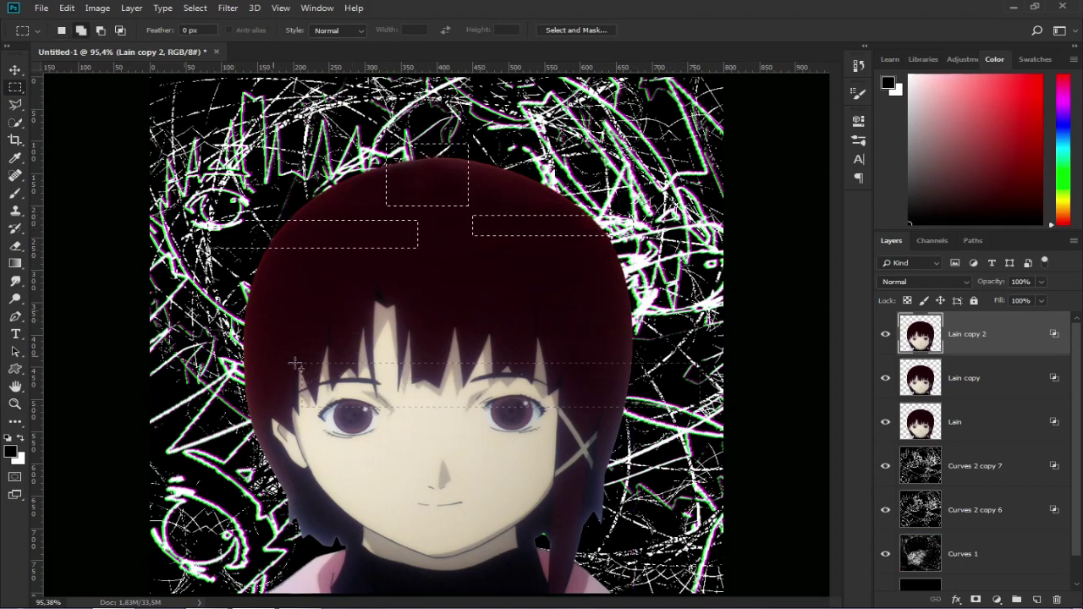
drag(151, 294, 531, 296)
drag(192, 364, 332, 459)
drag(652, 544, 407, 532)
drag(156, 525, 387, 573)
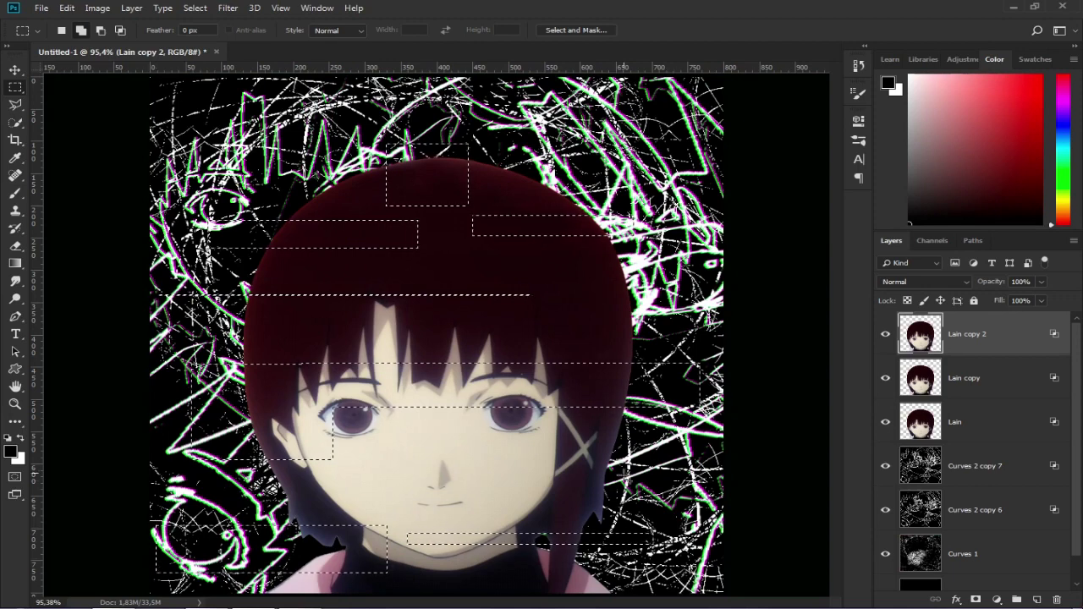
drag(645, 466, 446, 461)
drag(197, 288, 484, 344)
drag(632, 282, 501, 323)
drag(334, 177, 422, 296)
- Shift the selected fragments of Lain copy 2 slightly to the left to break up the colour channels
key(v)
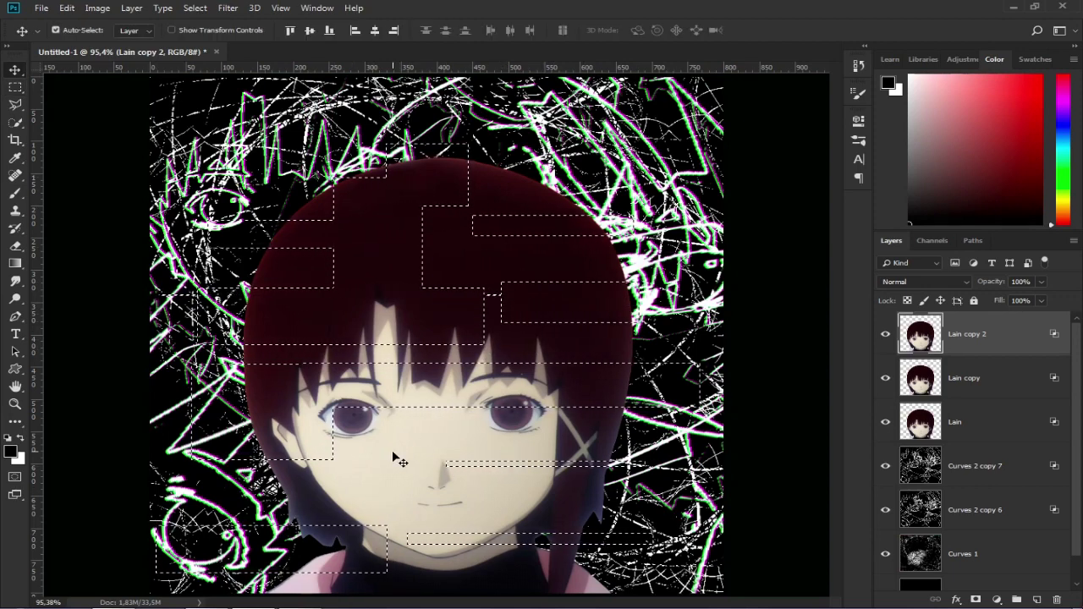
drag(395, 453, 393, 451)
drag(412, 384, 403, 395)
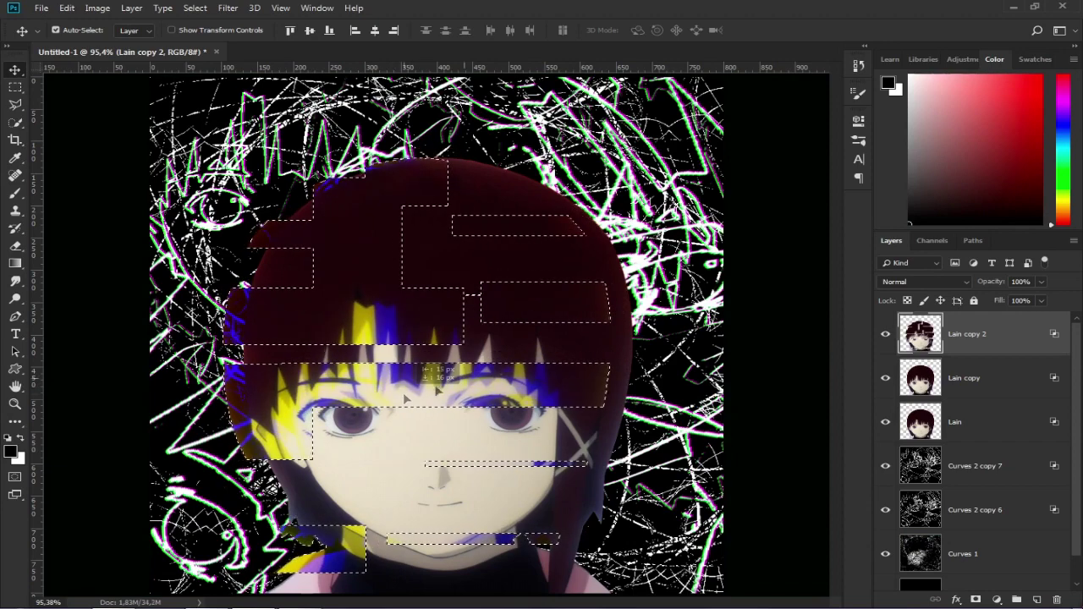
key(ctrl+d)
key(ctrl+h)
drag(624, 394, 559, 397)
key(ctrl+alt+z)
key(ctrl+alt+z)
key(ctrl+alt+z)
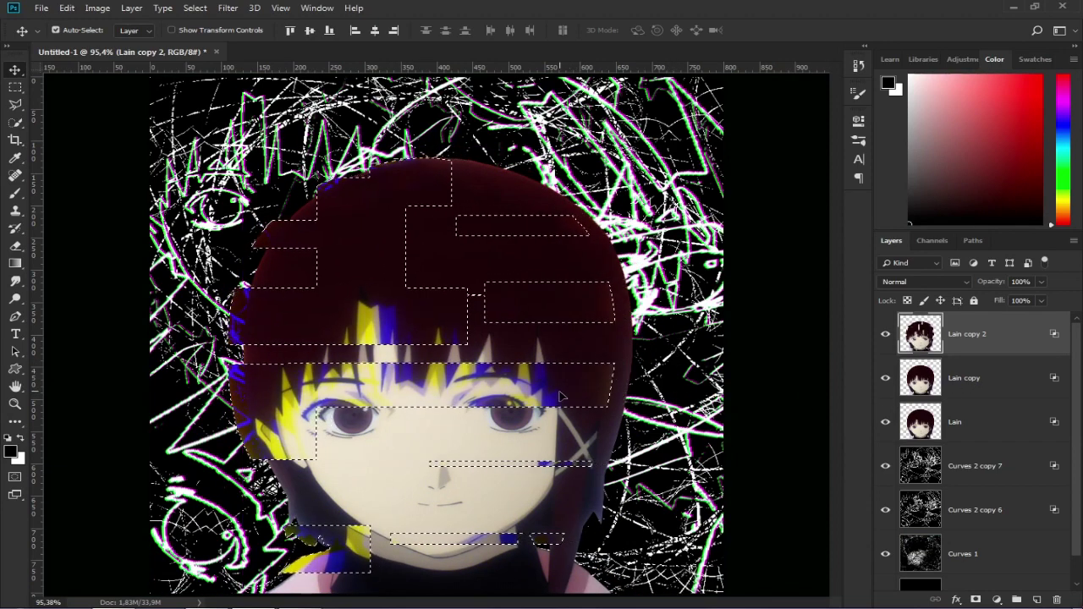
- Clear the selection and marquee several rectangular blocks over the hair, eyes and chin on the Lain copy layer
key(ctrl+d)
click(996, 380)
key(m)
drag(687, 241, 541, 310)
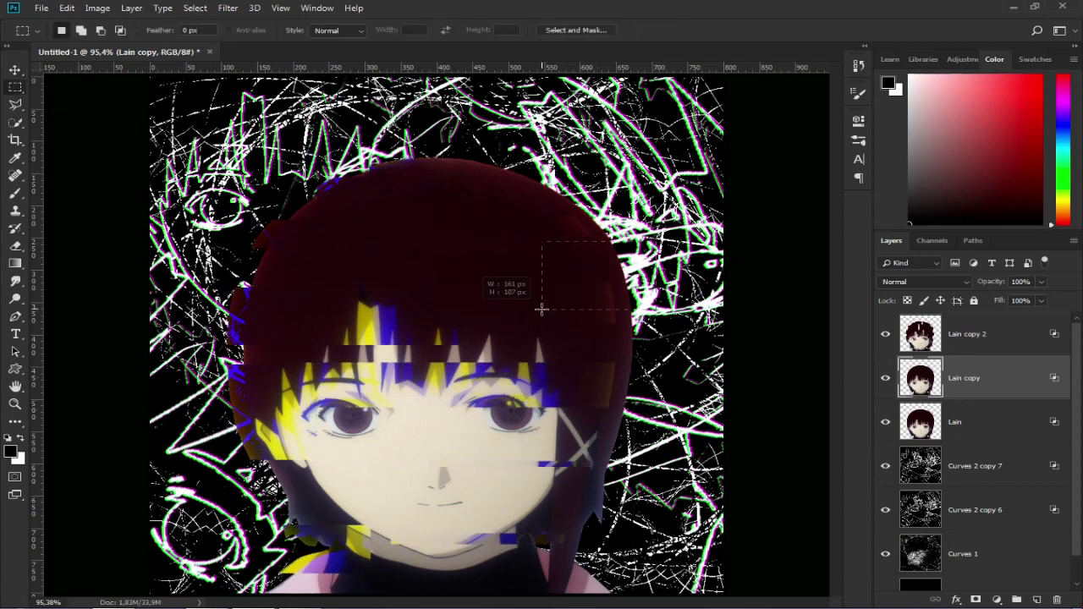
shift+drag(476, 138, 534, 335)
shift+drag(251, 185, 507, 332)
shift+drag(711, 422, 552, 442)
shift+drag(673, 344, 446, 388)
shift+drag(412, 350, 227, 441)
shift+drag(213, 538, 509, 476)
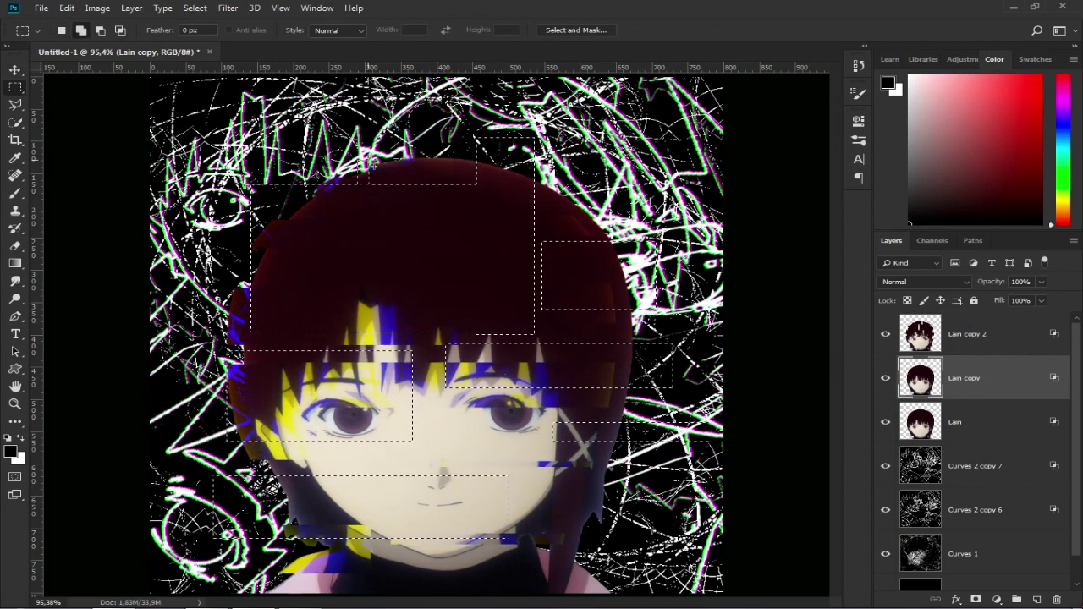
- Offset the selected blocks of Lain copy to the right and deselect them
key(v)
drag(370, 389, 395, 385)
drag(400, 388, 401, 389)
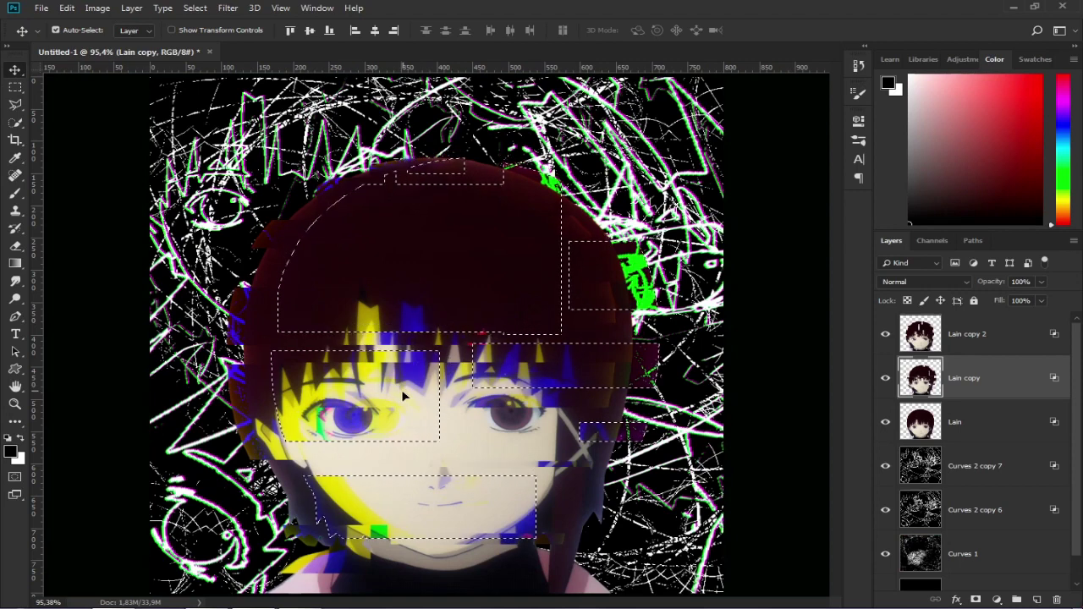
key(ctrl+d)
- Select multiple rectangular bands across the face, hair and shoulders on the Lain layer
click(985, 412)
key(m)
drag(478, 489, 658, 524)
drag(209, 497, 385, 528)
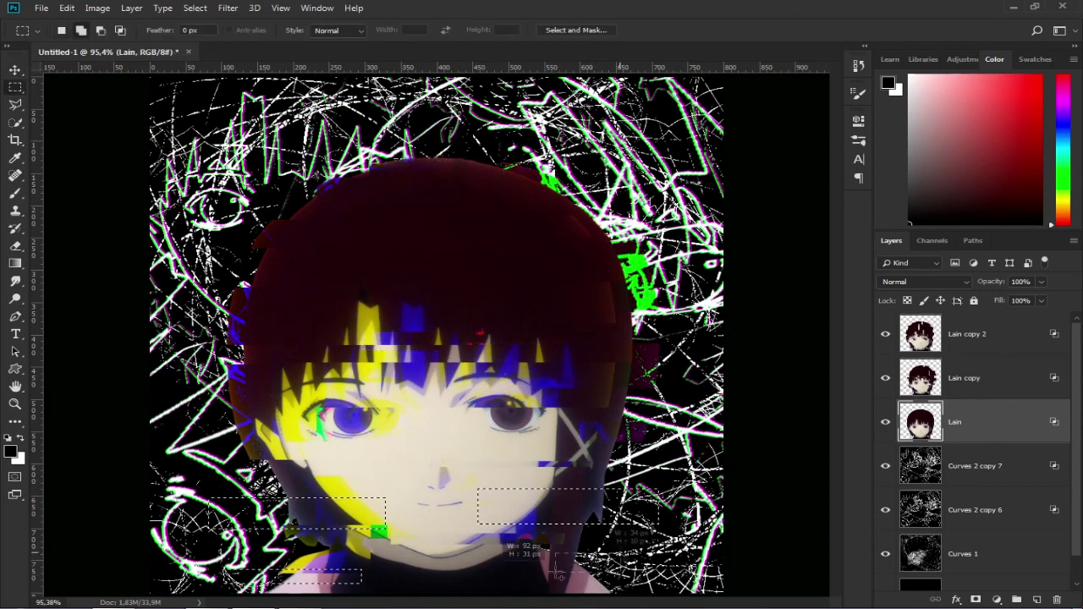
drag(528, 548, 656, 583)
drag(663, 540, 280, 565)
drag(224, 569, 362, 584)
drag(156, 327, 344, 359)
drag(504, 285, 655, 270)
drag(664, 462, 491, 478)
drag(663, 381, 446, 431)
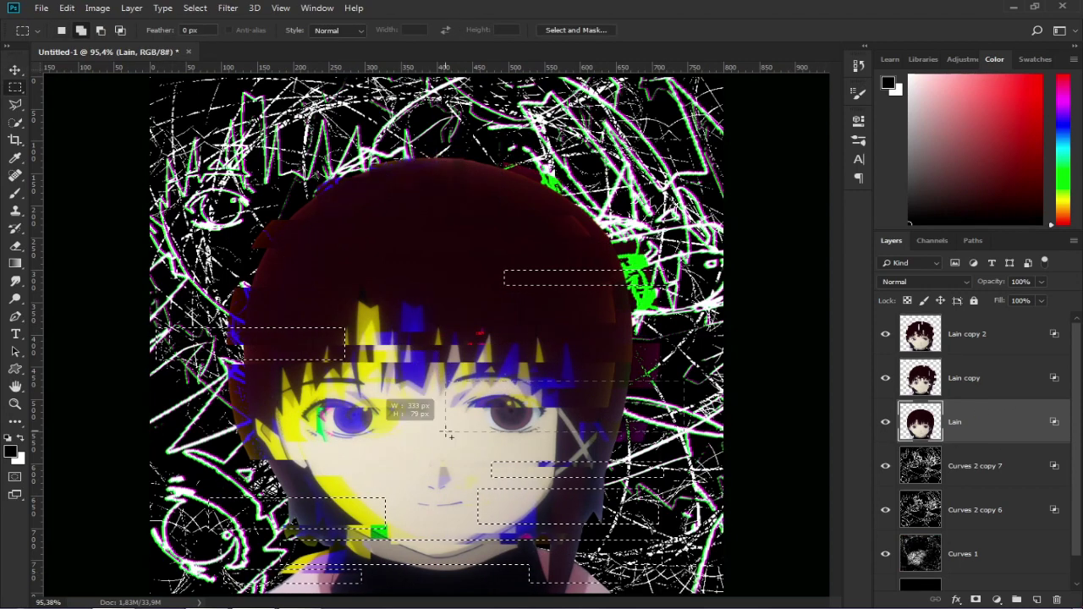
drag(252, 419, 463, 544)
- Move and nudge the selected fragments of the Lain layer out of register with the other channel layers
key(v)
drag(441, 490, 518, 450)
key(Up)
key(Up)
key(Up)
key(Up)
key(Up)
key(Up)
key(Up)
key(Up)
key(Right)
key(Right)
key(Right)
key(Right)
key(Right)
key(Right)
key(Right)
key(ctrl+d)
key(z)
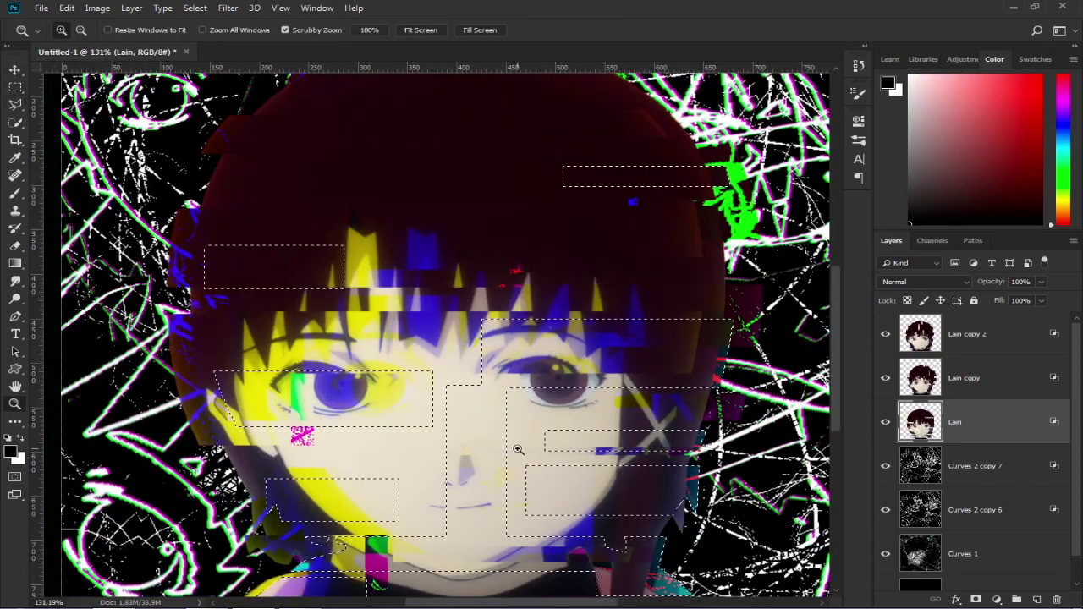
key(v)
drag(392, 397, 367, 411)
- Select rectangular areas around both eyes on Lain copy 2, offset them slightly and deselect
click(956, 338)
key(m)
drag(215, 331, 428, 389)
drag(486, 321, 701, 430)
key(v)
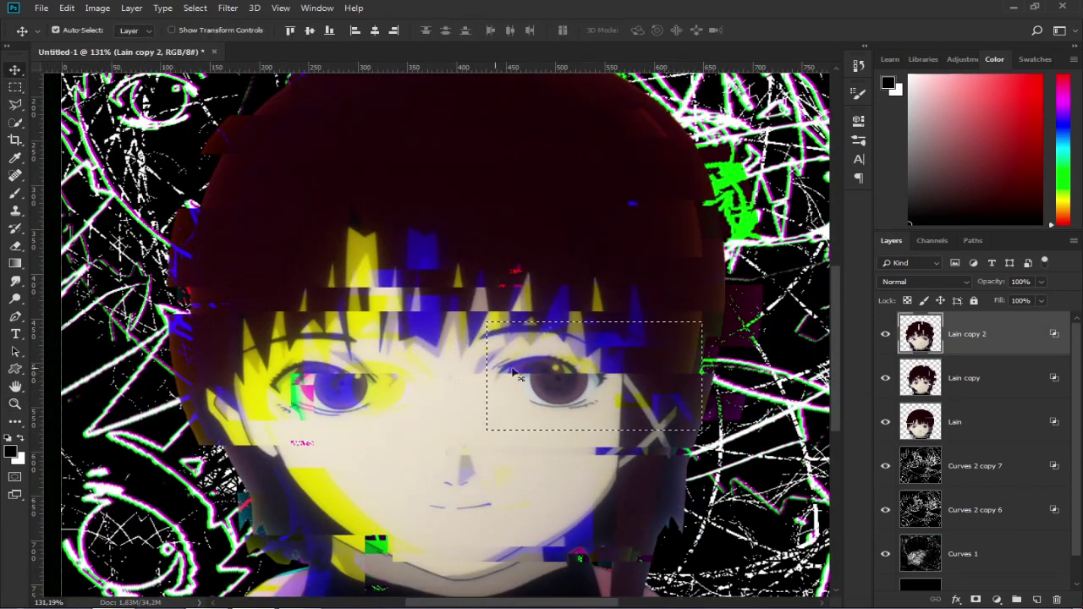
key(m)
drag(148, 299, 430, 452)
drag(478, 336, 750, 468)
key(v)
mouse_move(314, 392)
mouse_down()
mouse_move(343, 389)
mouse_move(314, 391)
mouse_up()
key(ctrl+d)
- Switch to the Sewer Cover folder and place the SidesewerRoots image into the Photoshop document
key(z)
drag(558, 407, 516, 407)
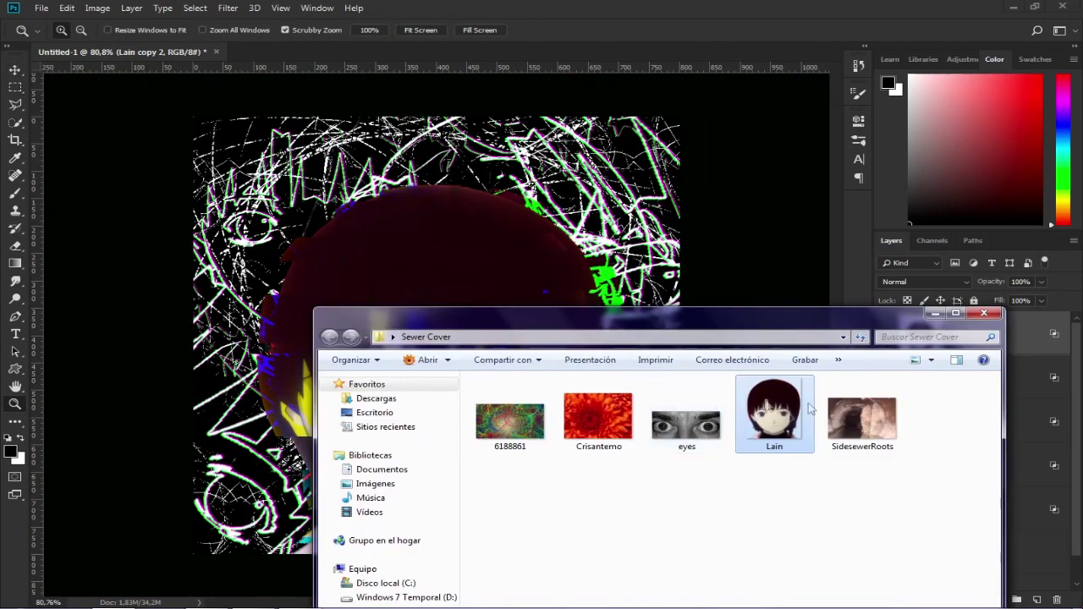
click(706, 415)
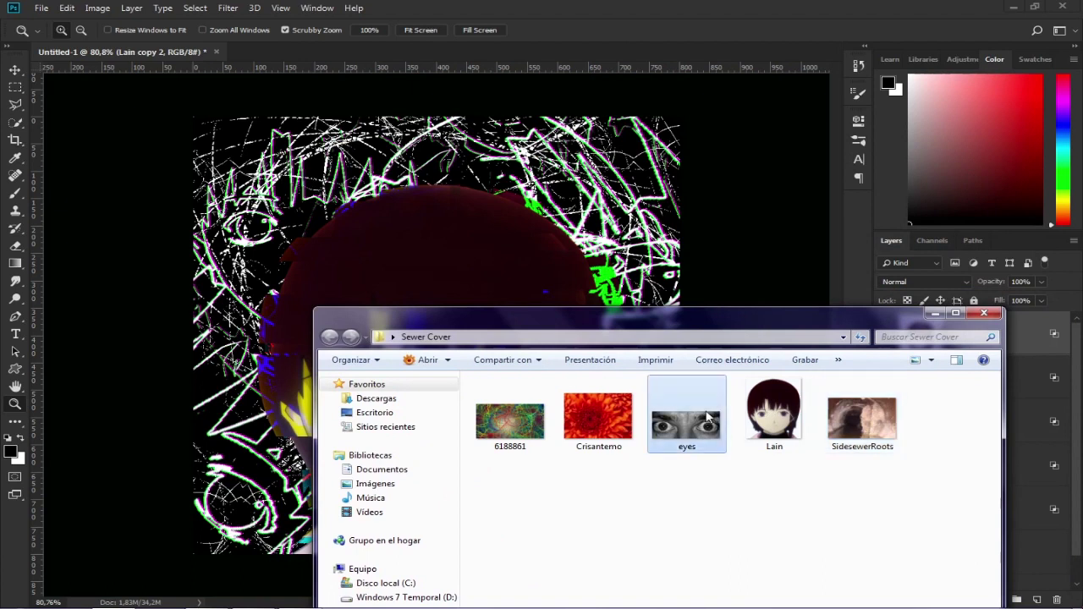
click(628, 410)
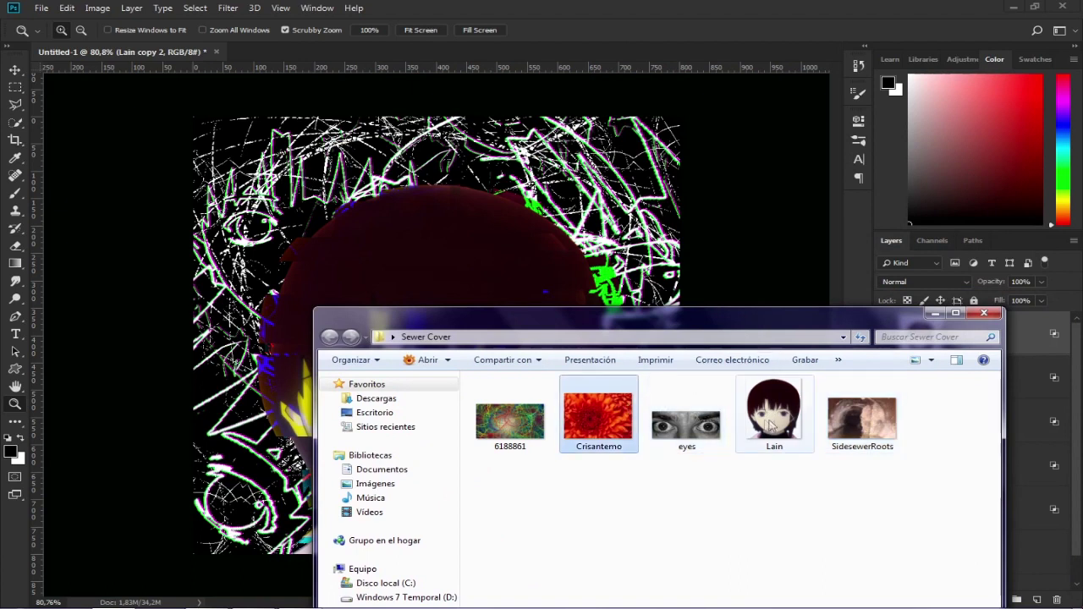
mouse_move(768, 414)
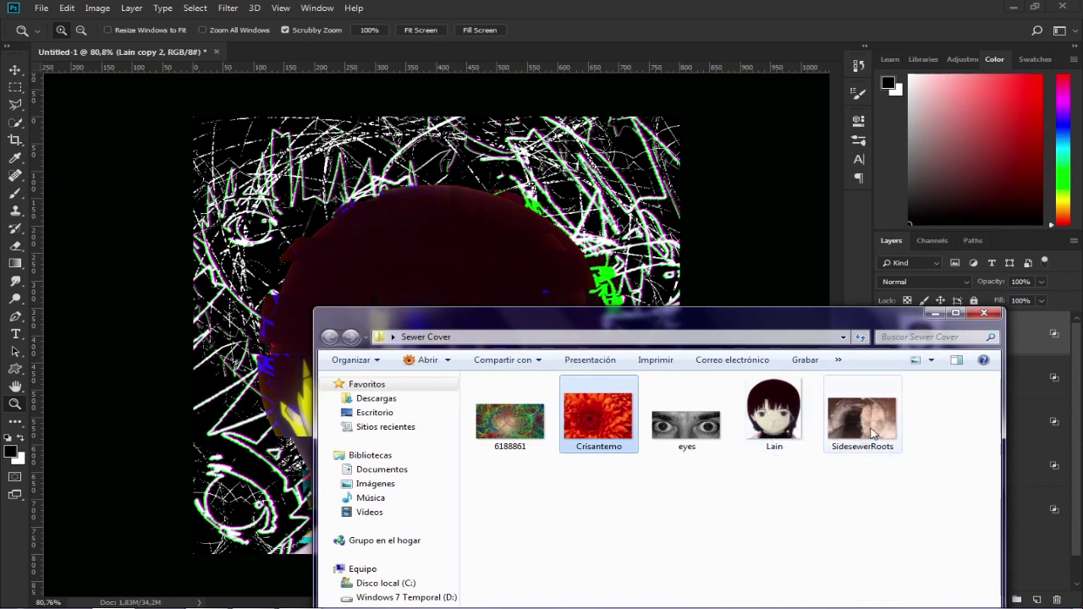
mouse_move(874, 433)
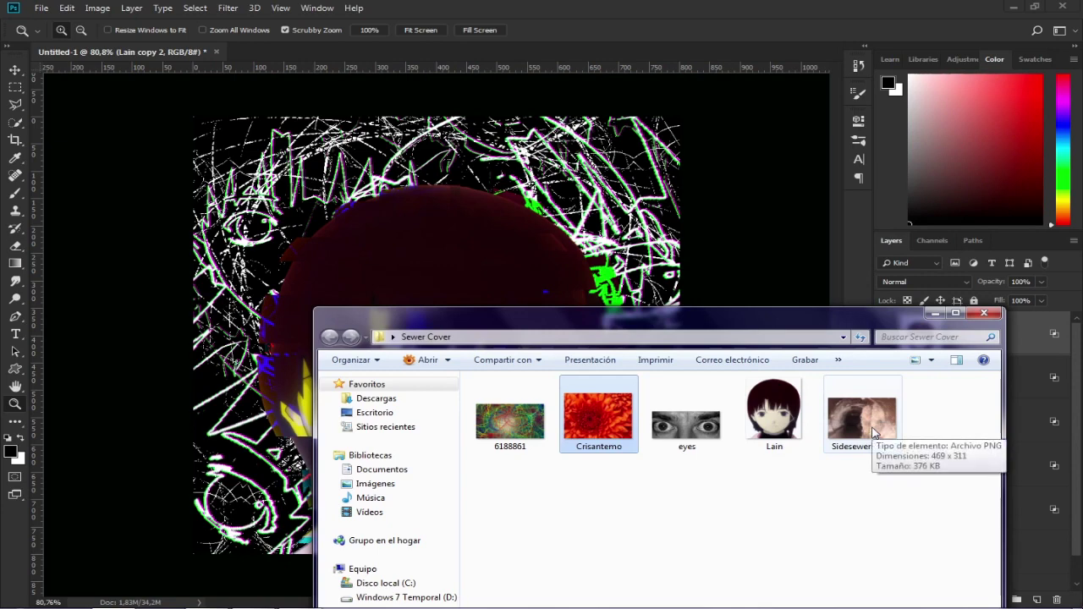
drag(873, 433, 574, 288)
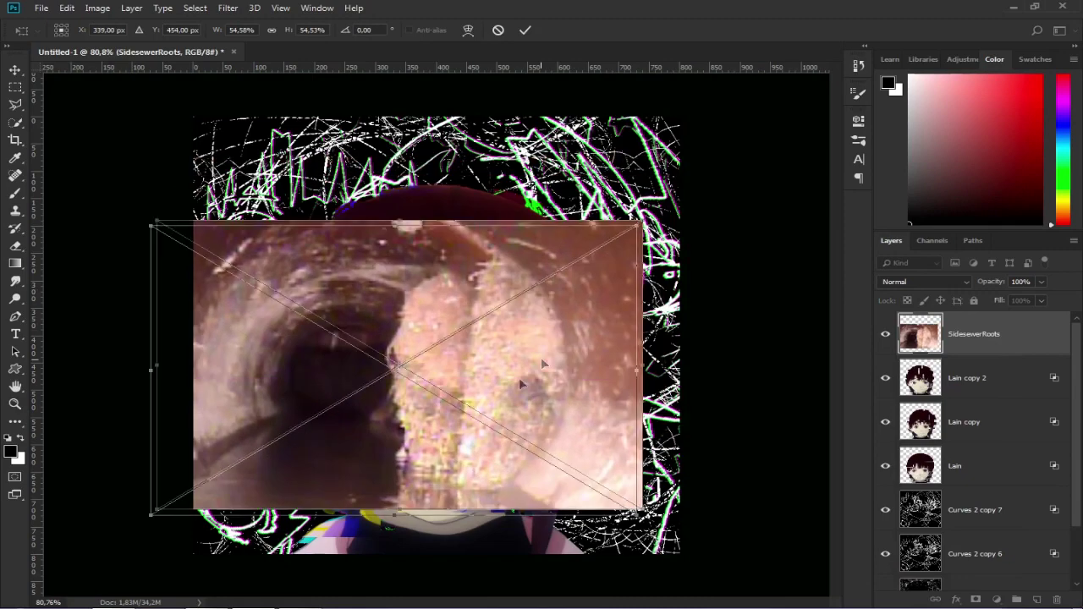
- Shrink the SidesewerRoots image into the canvas's lower-left corner and move its layer between Curves 2 copy 6 and Curves 1
drag(540, 359, 450, 437)
drag(551, 299, 369, 392)
drag(365, 450, 359, 402)
key(Return)
drag(989, 341, 989, 499)
scroll(1011, 494, up, 2)
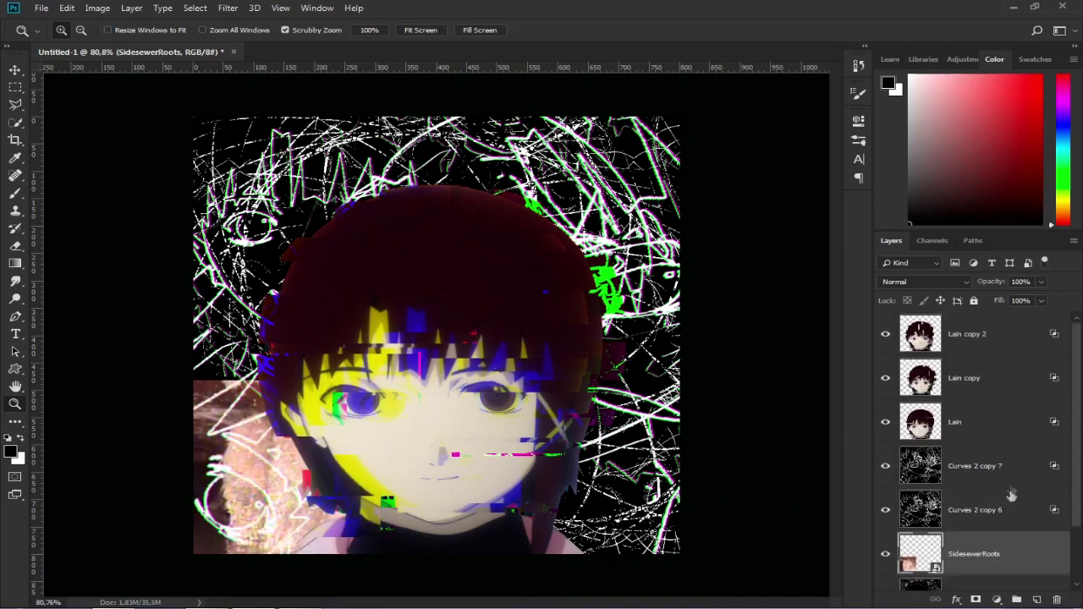
scroll(1011, 494, down, 2)
- Add a Posterize adjustment above the SidesewerRoots layer and tune its levels for coarse colour patches
click(996, 599)
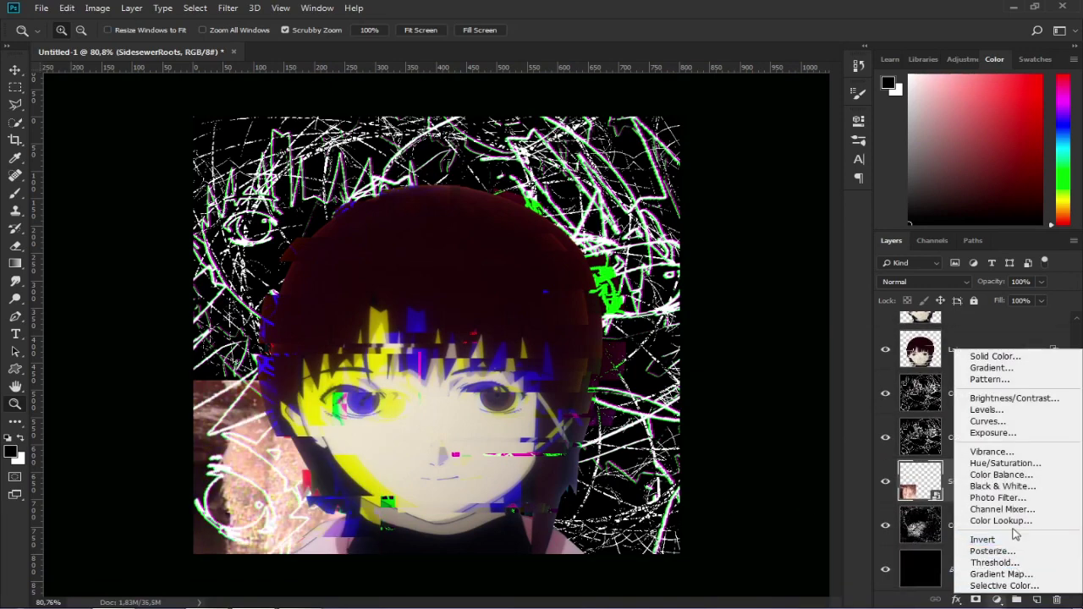
click(1002, 551)
mouse_move(617, 175)
mouse_down()
mouse_move(636, 185)
mouse_move(616, 176)
mouse_up()
drag(291, 411, 330, 421)
key(space)
drag(237, 508, 436, 355)
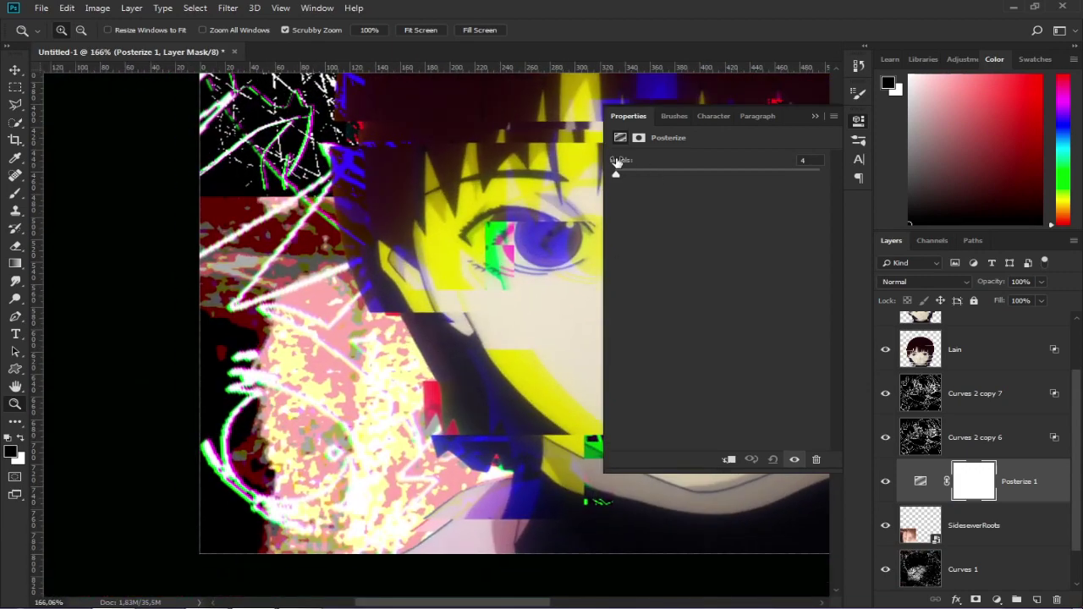
drag(616, 161, 619, 163)
click(859, 119)
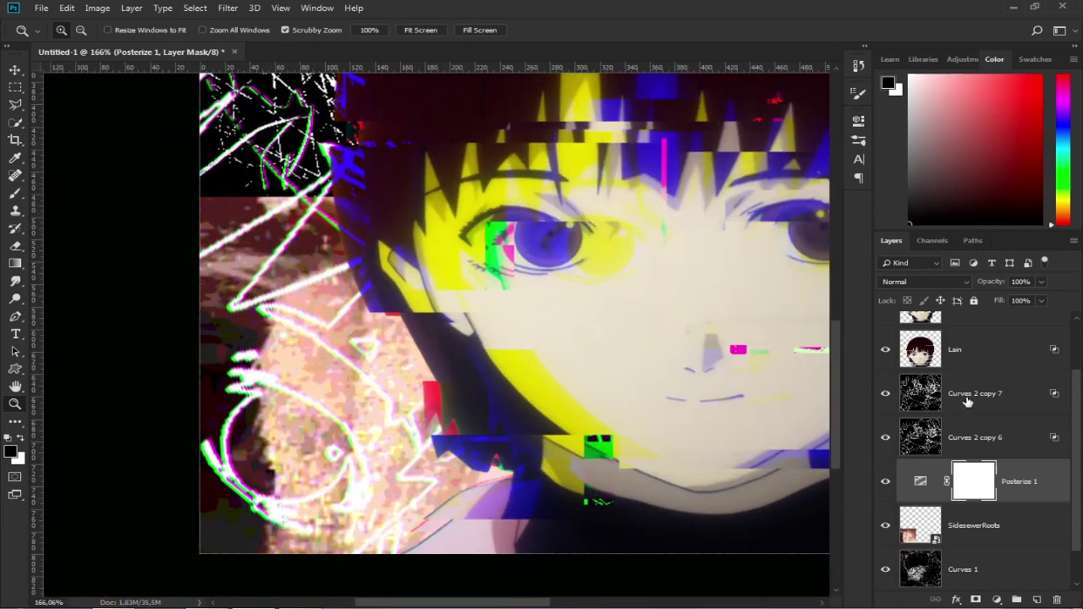
- Merge the Posterize adjustment with the SidesewerRoots layer and duplicate the merged layer
click(986, 521)
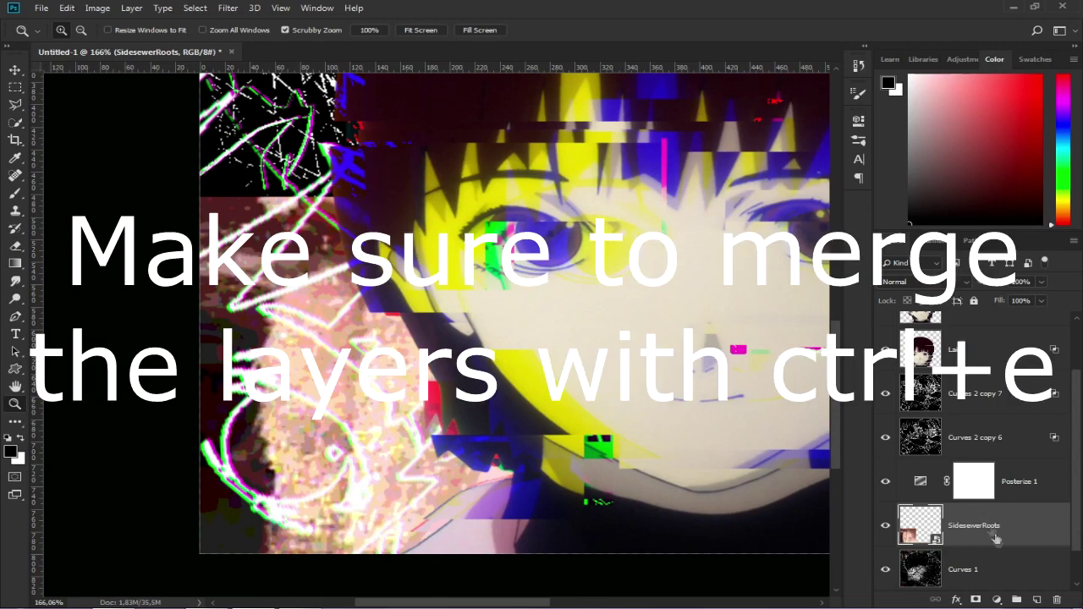
shift+click(1056, 489)
key(ctrl+e)
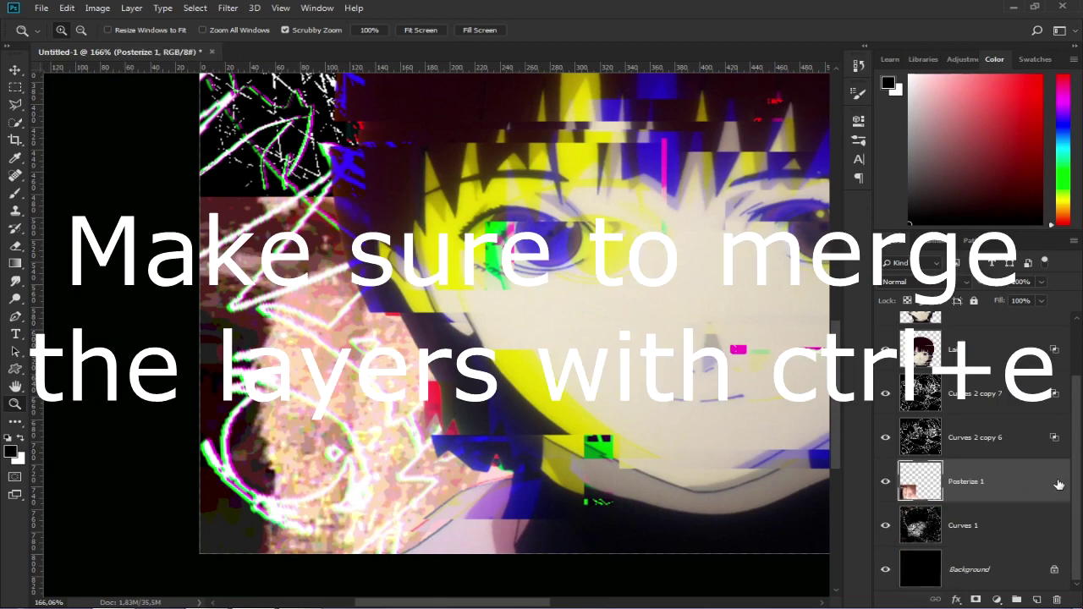
key(ctrl+j)
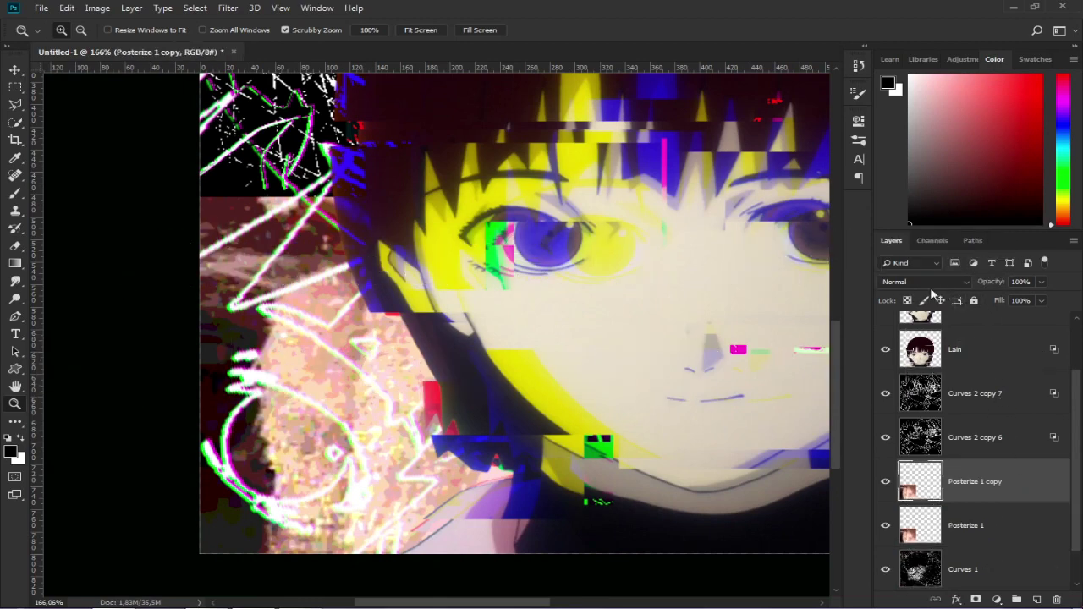
- Set the Posterize 1 copy layer's blend mode to Subtract and nudge the layer slightly to the left
click(926, 282)
click(930, 261)
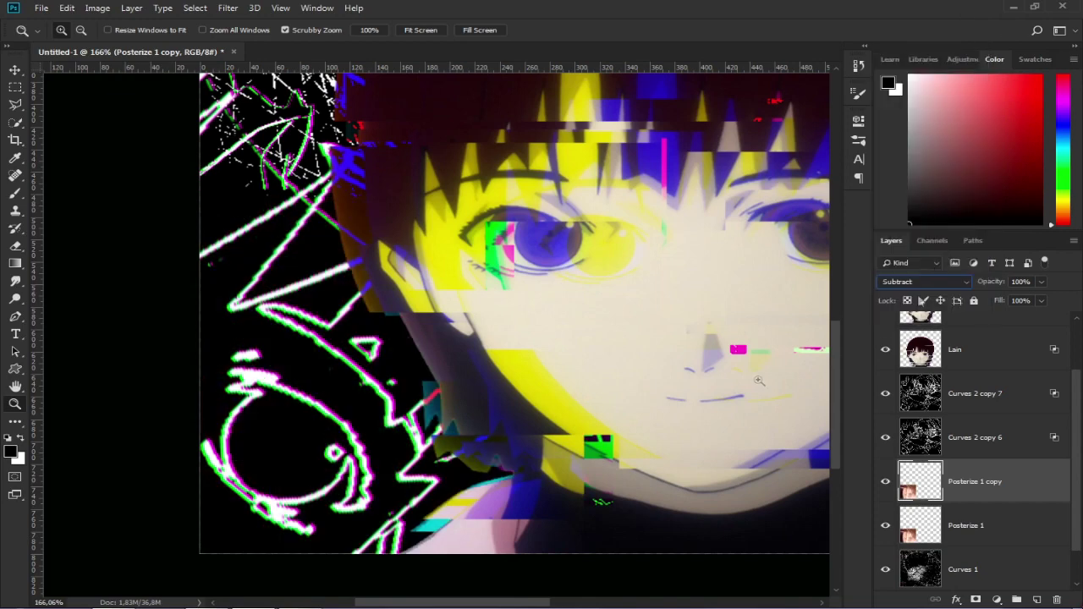
key(v)
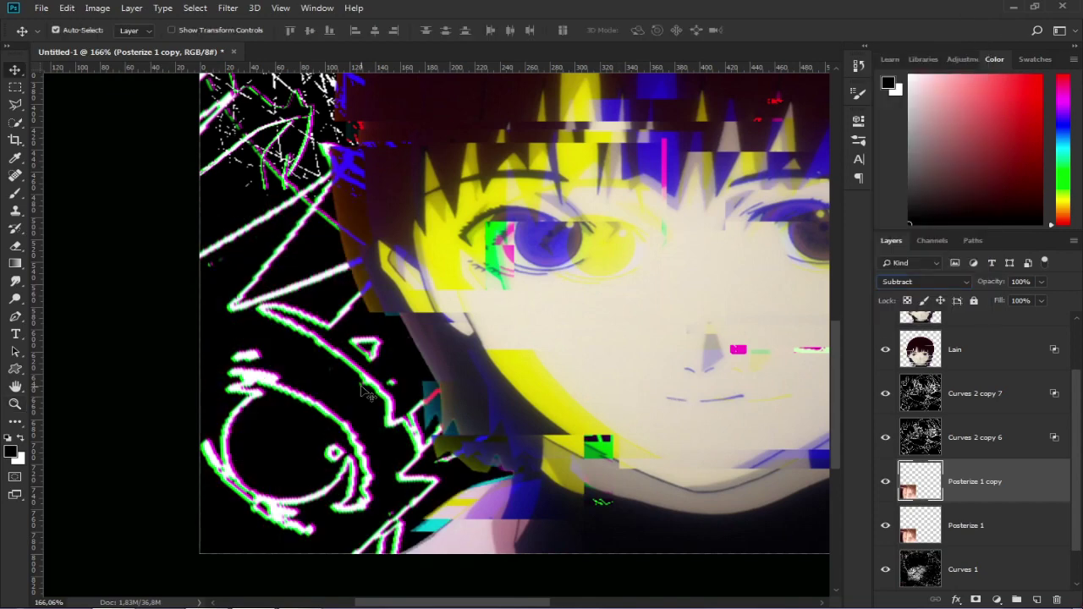
key(Left)
drag(283, 356, 308, 369)
key(ctrl+z)
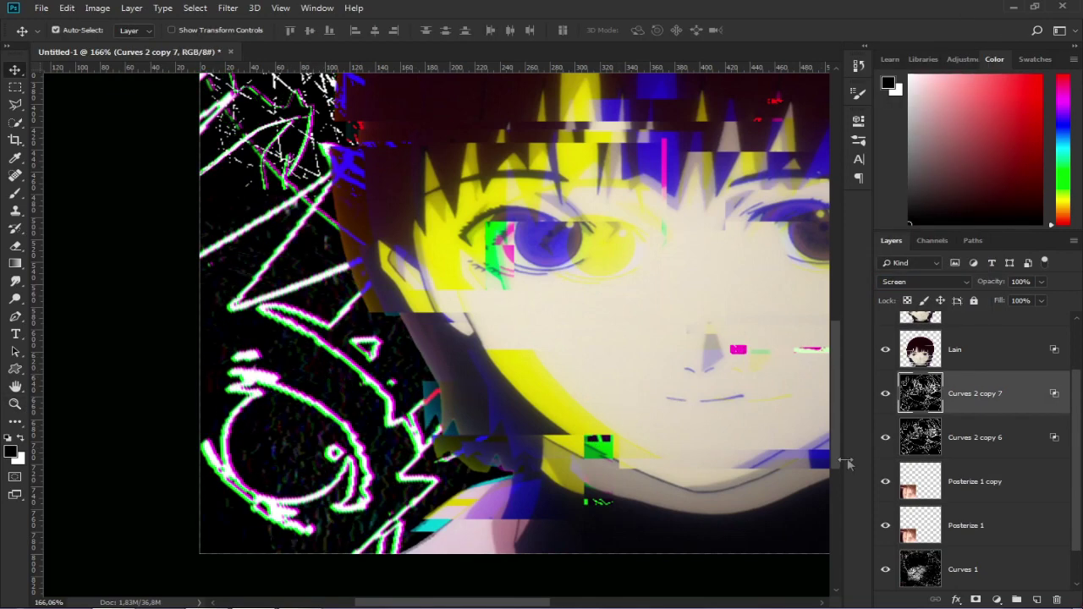
click(974, 480)
key(Left)
key(Left)
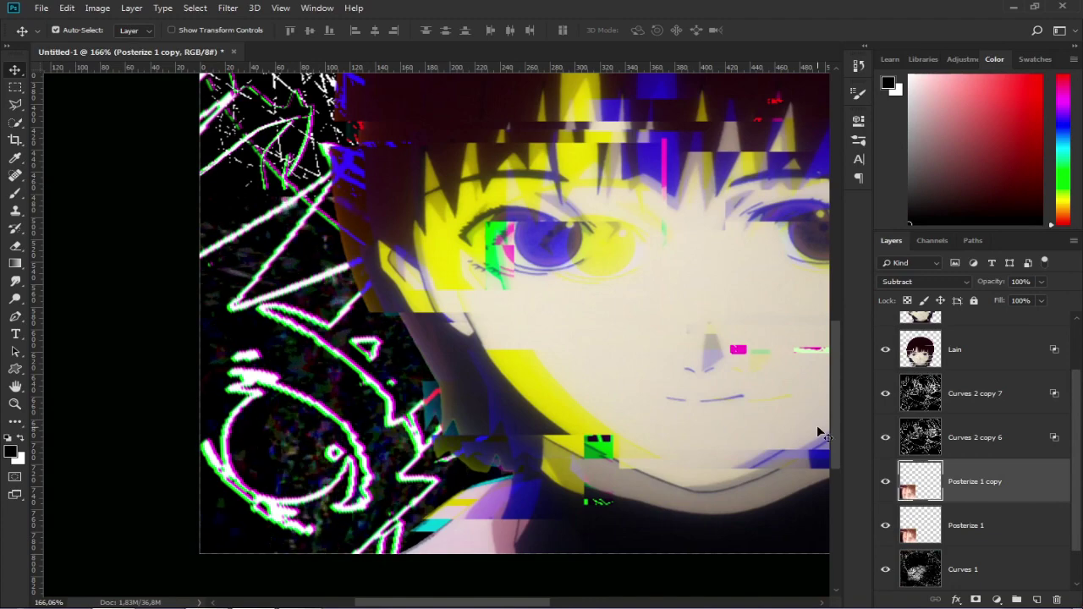
- Place the Chrysanthemum image along the canvas's upper edge and move its layer to the top of the stack
key(z)
right_click(406, 367)
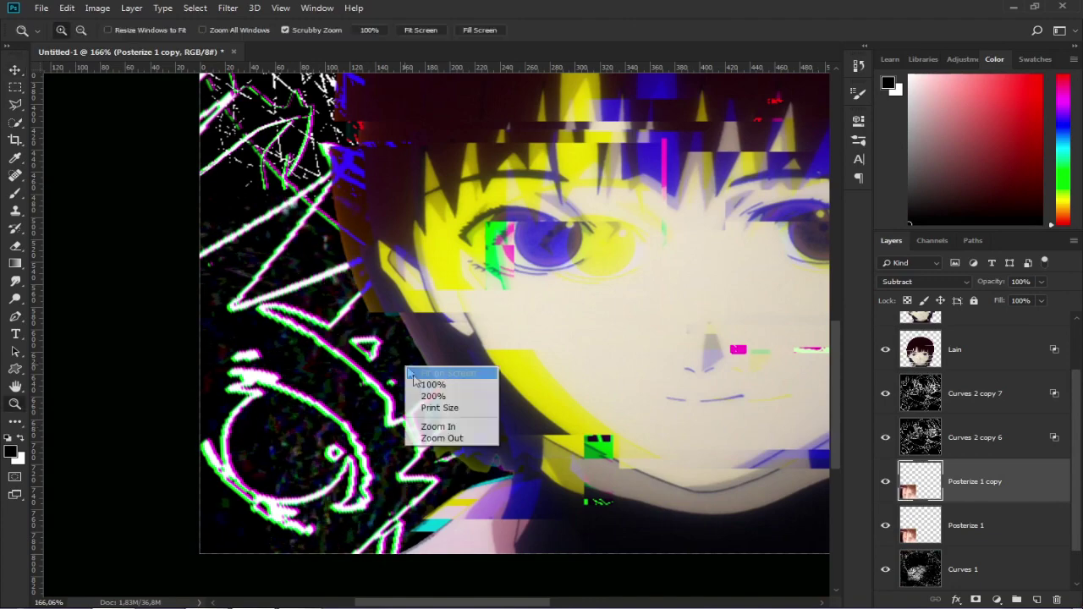
click(433, 374)
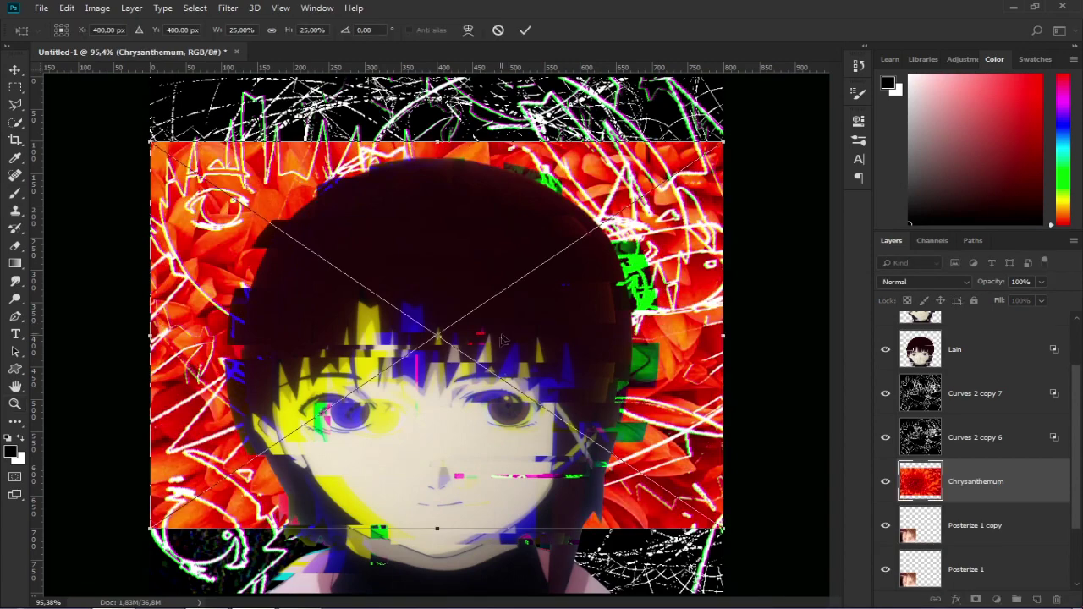
drag(540, 322, 540, 238)
key(Return)
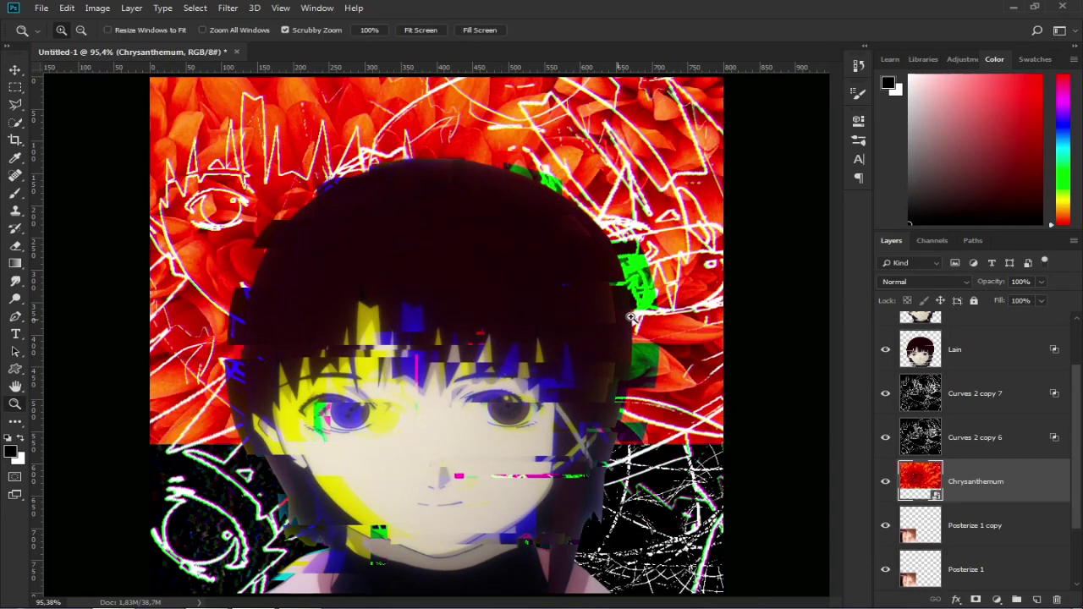
drag(630, 323, 608, 323)
right_click(609, 322)
click(620, 327)
drag(987, 483, 974, 284)
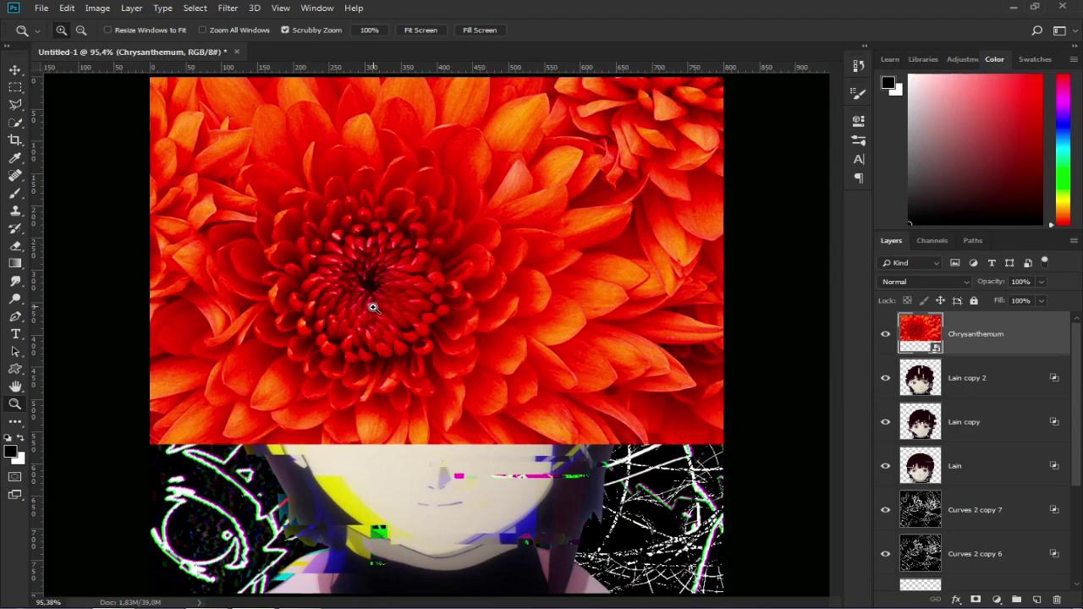
- Scale the Chrysanthemum layer to about 28.4%, rotate it diagonally, and position it over the upper-right part of the canvas
key(ctrl+t)
click(25, 247)
key(Escape)
drag(186, 461, 743, 487)
drag(701, 371, 756, 303)
scroll(724, 295, down, 3)
drag(213, 162, 186, 155)
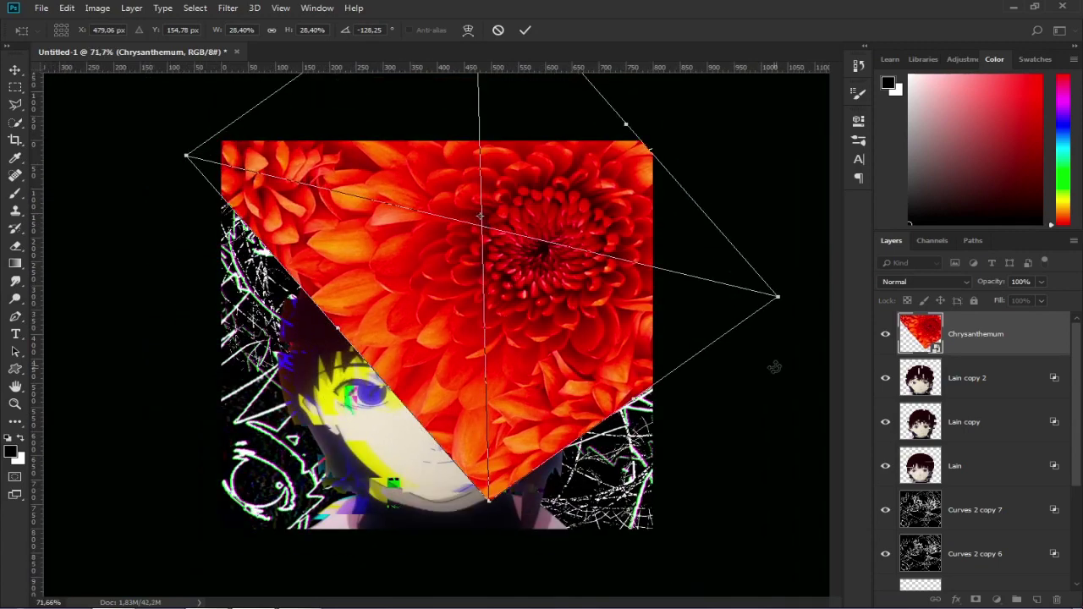
drag(774, 366, 822, 314)
drag(643, 333, 634, 306)
key(ctrl+space)
key(Return)
key(v)
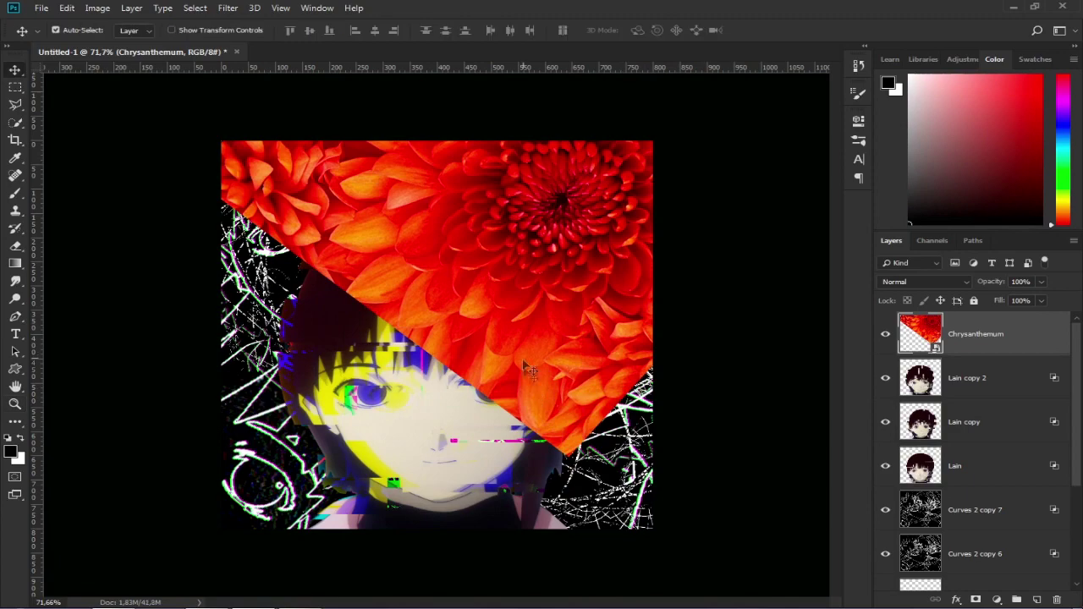
drag(464, 346, 503, 381)
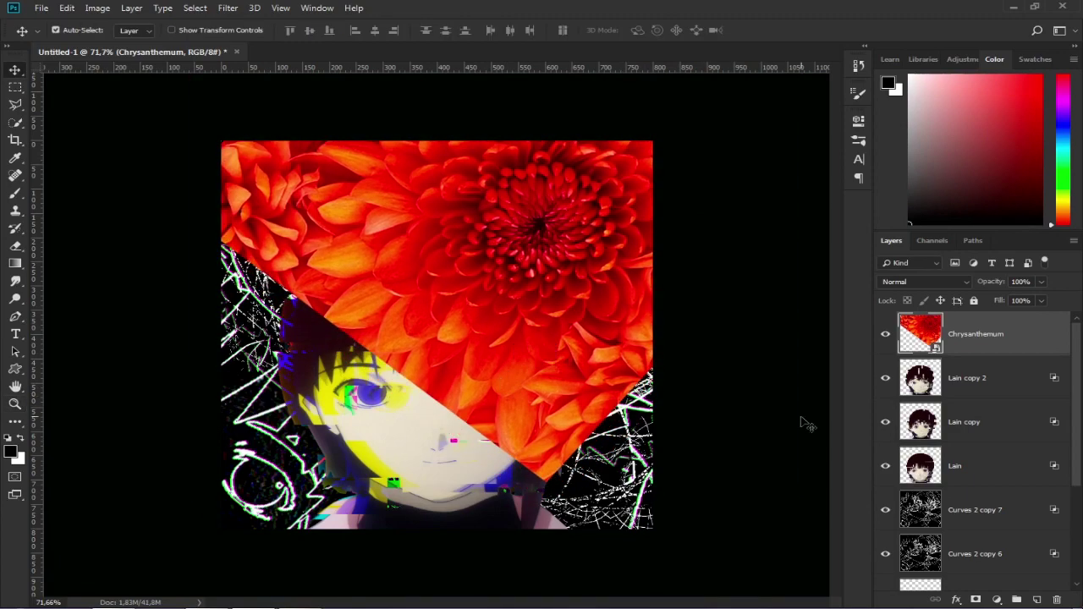
- Add a Gradient Map clipped to the Chrysanthemum layer and set its dark stop to very dark violet (RGB 19, 7, 39)
click(998, 600)
click(977, 587)
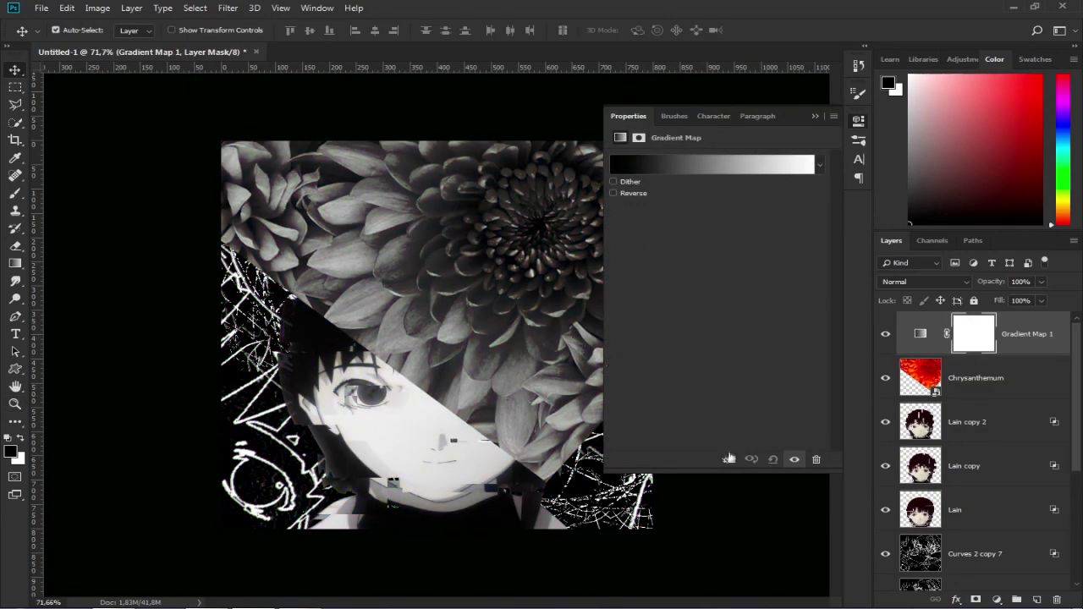
click(677, 165)
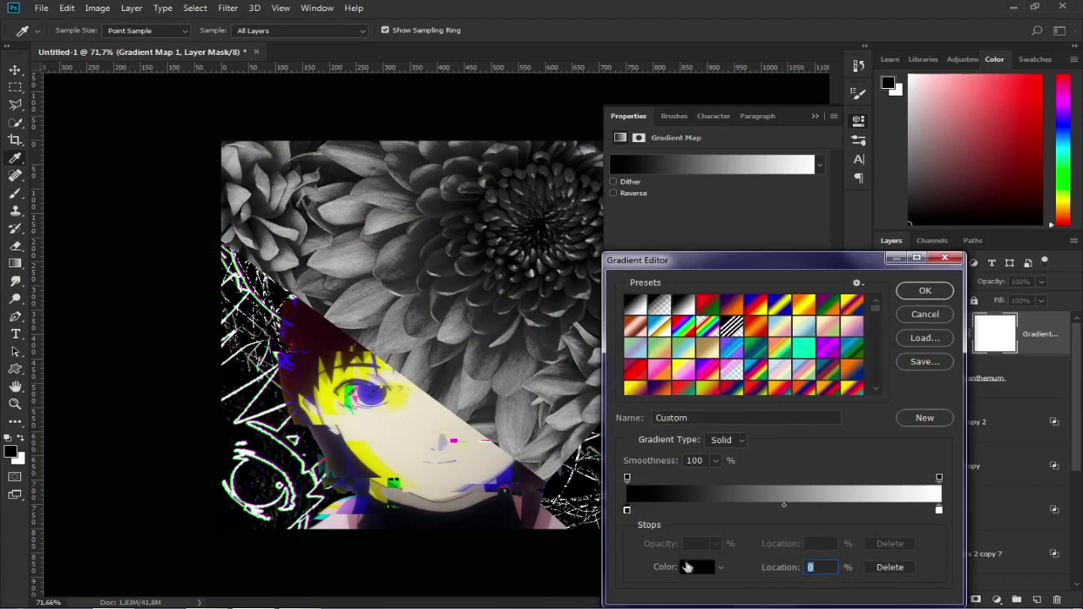
click(687, 566)
click(802, 421)
click(751, 518)
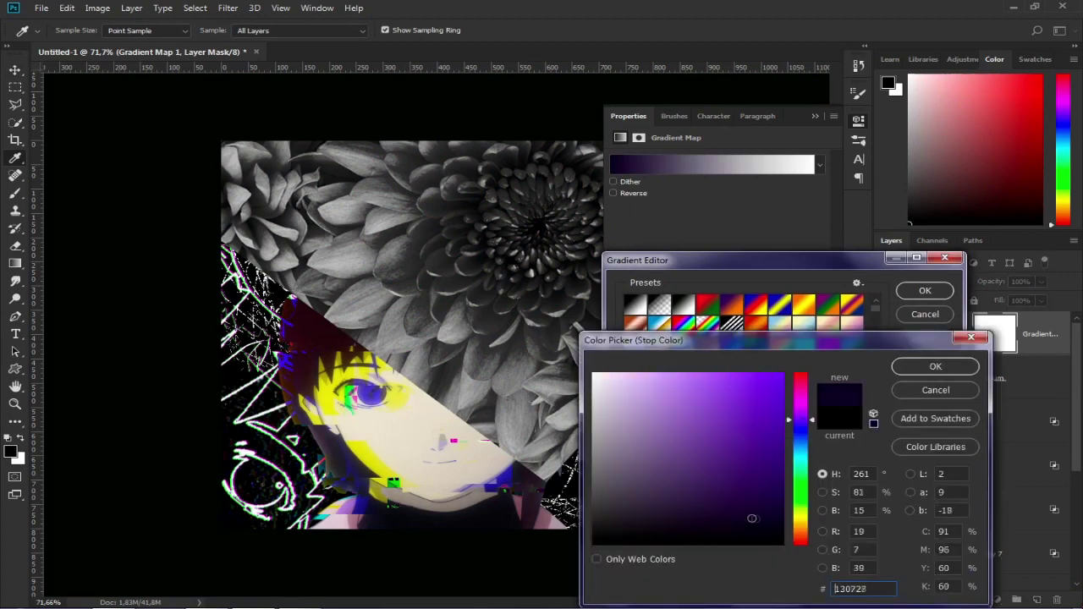
click(918, 369)
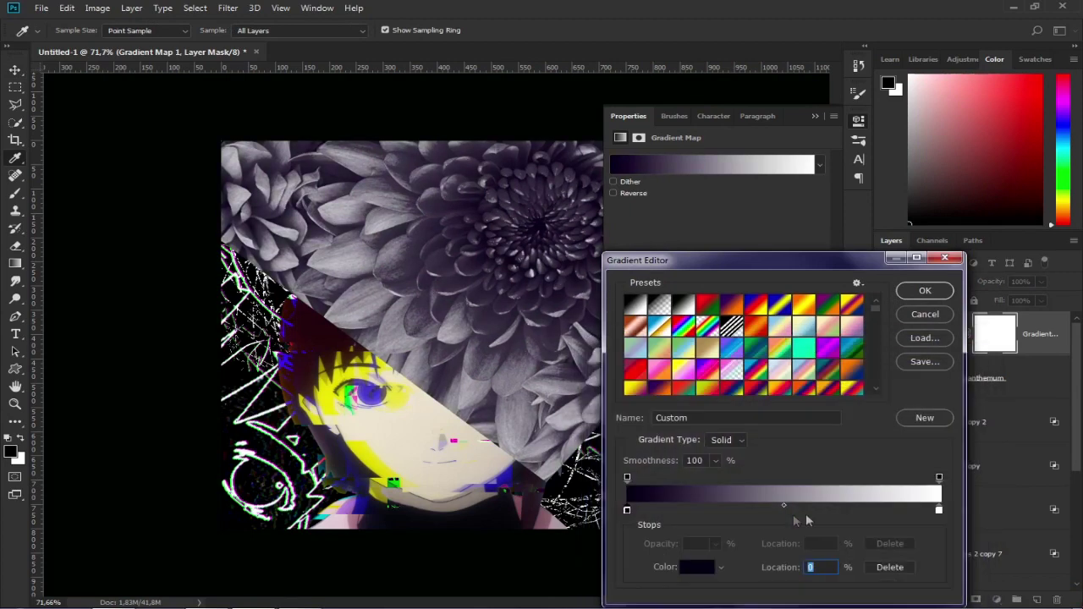
- Add a colour stop in the middle of the gradient and set it to purple 4b2591
click(782, 510)
click(694, 569)
click(736, 447)
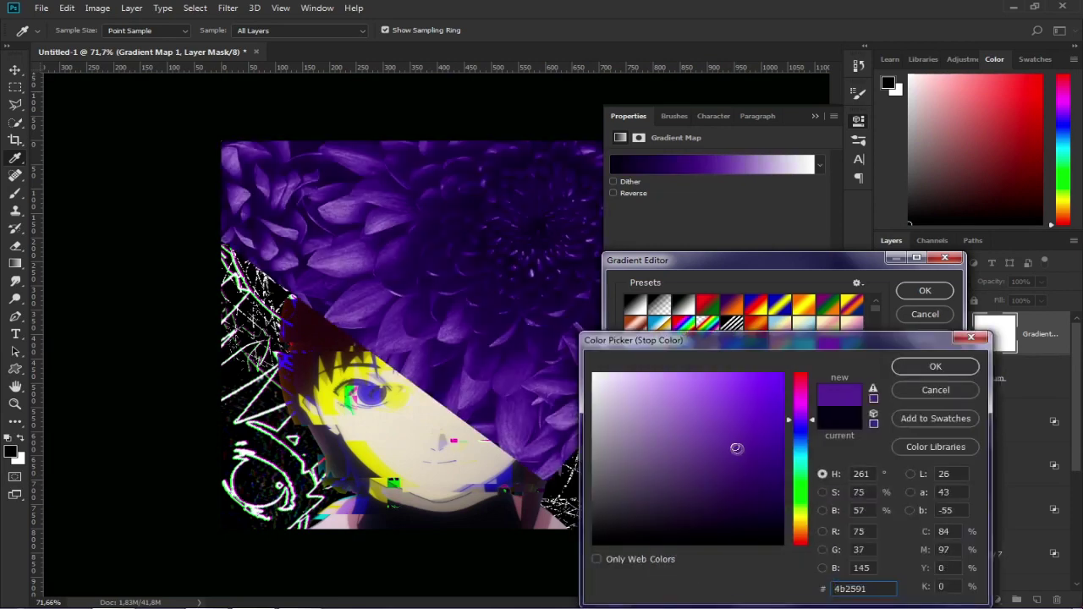
click(935, 365)
- Set the gradient's light end stop to pale violet a995bf and apply the gradient
click(948, 518)
click(696, 573)
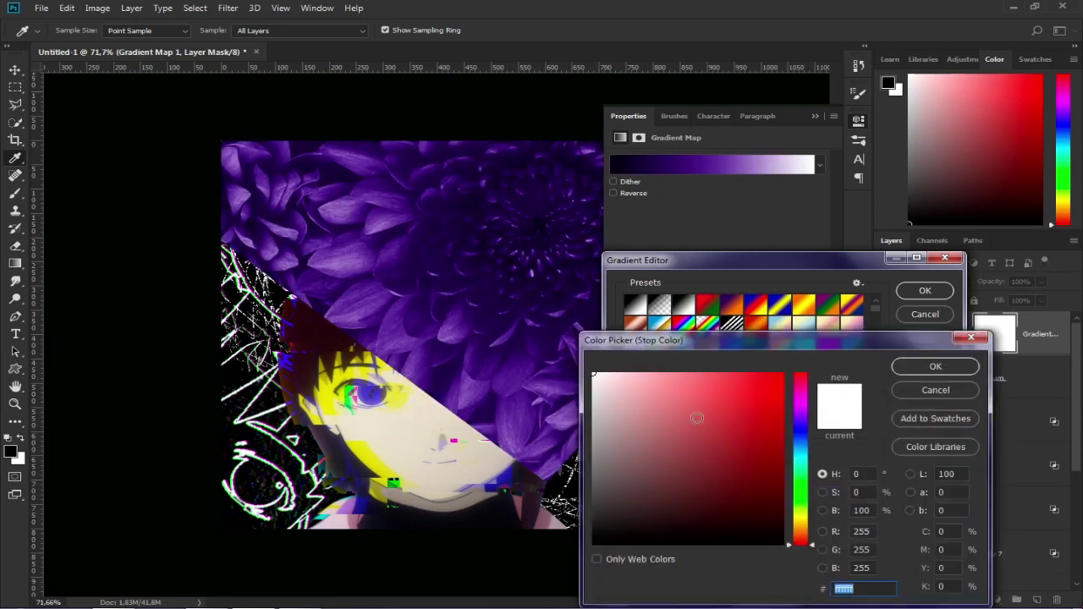
click(694, 379)
drag(694, 379, 593, 374)
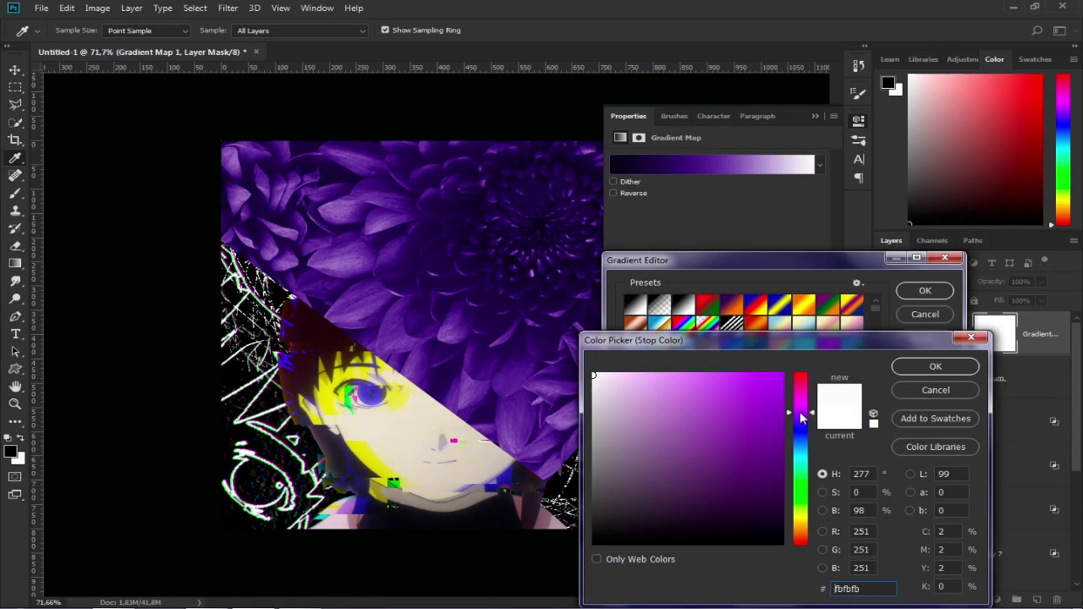
click(800, 417)
mouse_move(676, 377)
mouse_down()
mouse_move(759, 354)
mouse_move(686, 376)
mouse_move(699, 420)
mouse_move(633, 414)
mouse_up()
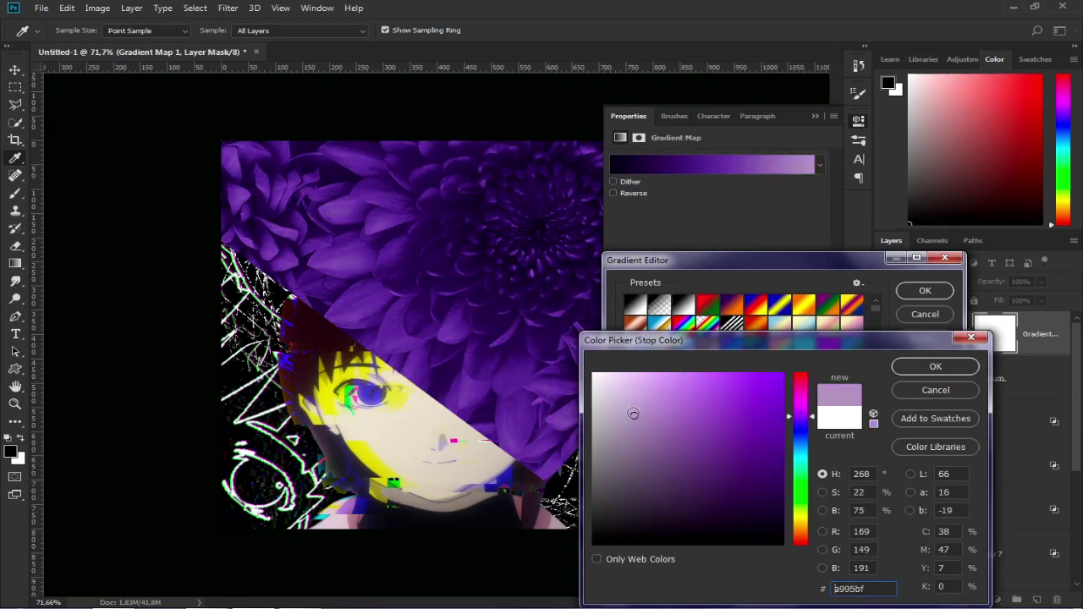
click(935, 365)
click(925, 290)
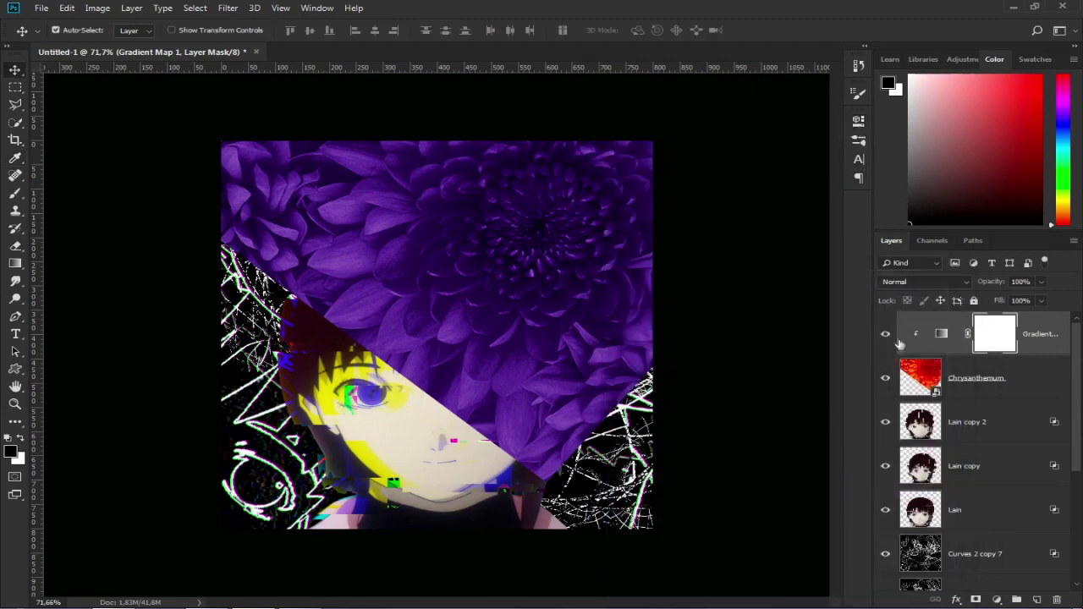
- Add a layer mask to the Chrysanthemum layer and activate the Brush tool
click(1000, 384)
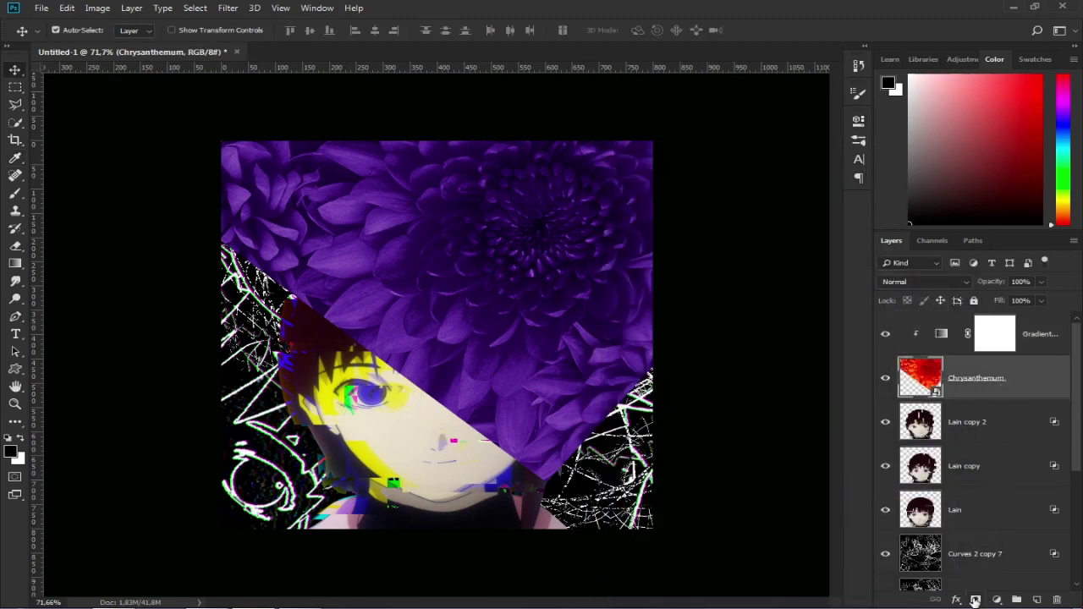
click(974, 600)
click(16, 193)
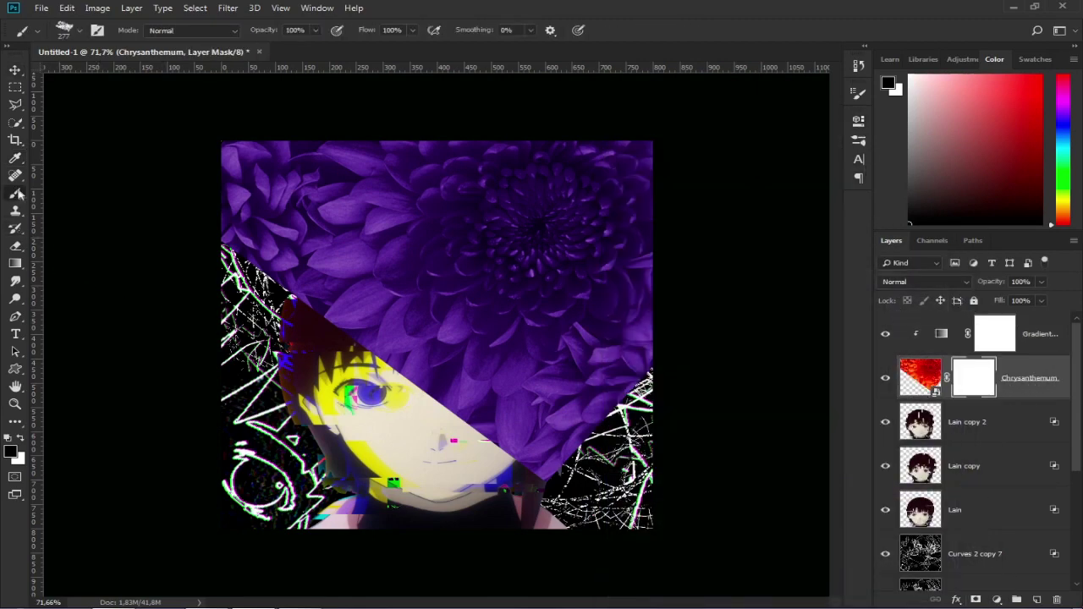
- Choose the Pastel on Charcoal Paper brush from the Legacy Brushes set
click(78, 30)
scroll(95, 186, down, 5)
scroll(94, 186, down, 10)
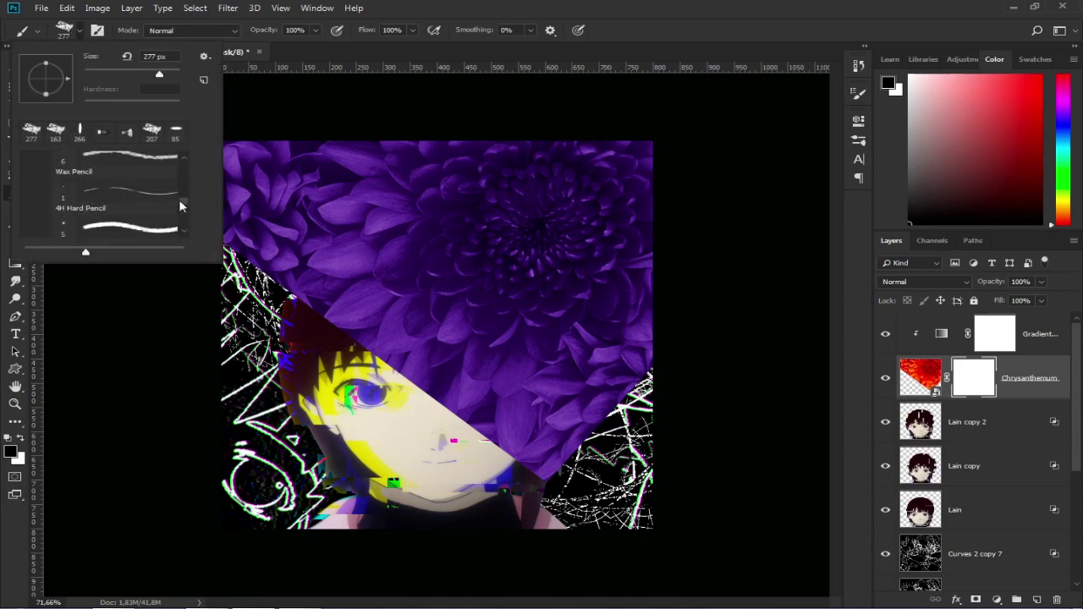
click(27, 162)
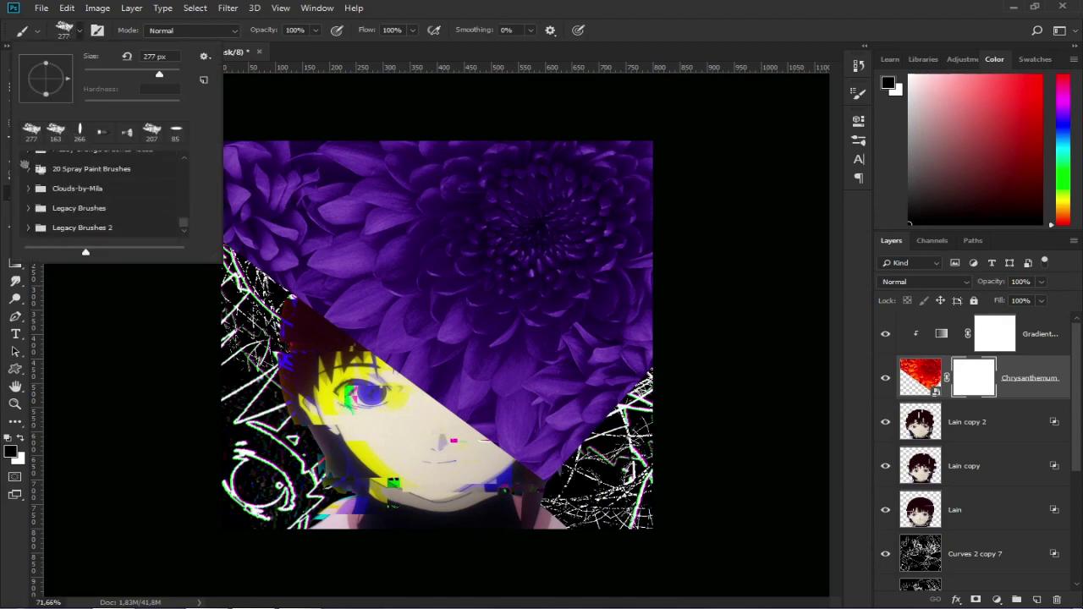
click(205, 57)
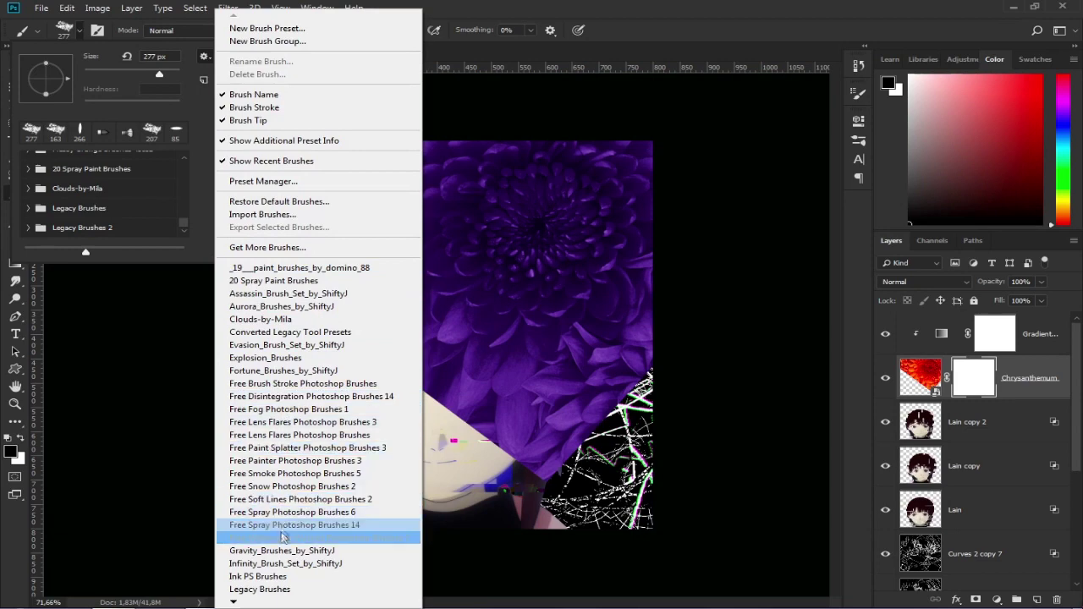
click(295, 588)
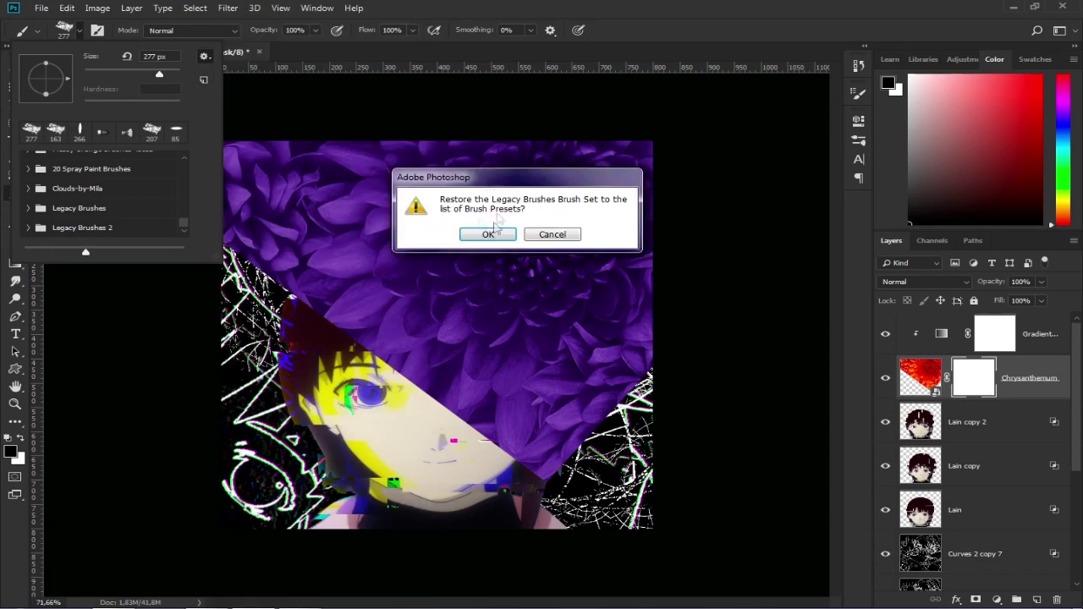
click(539, 234)
click(28, 208)
scroll(84, 215, down, 3)
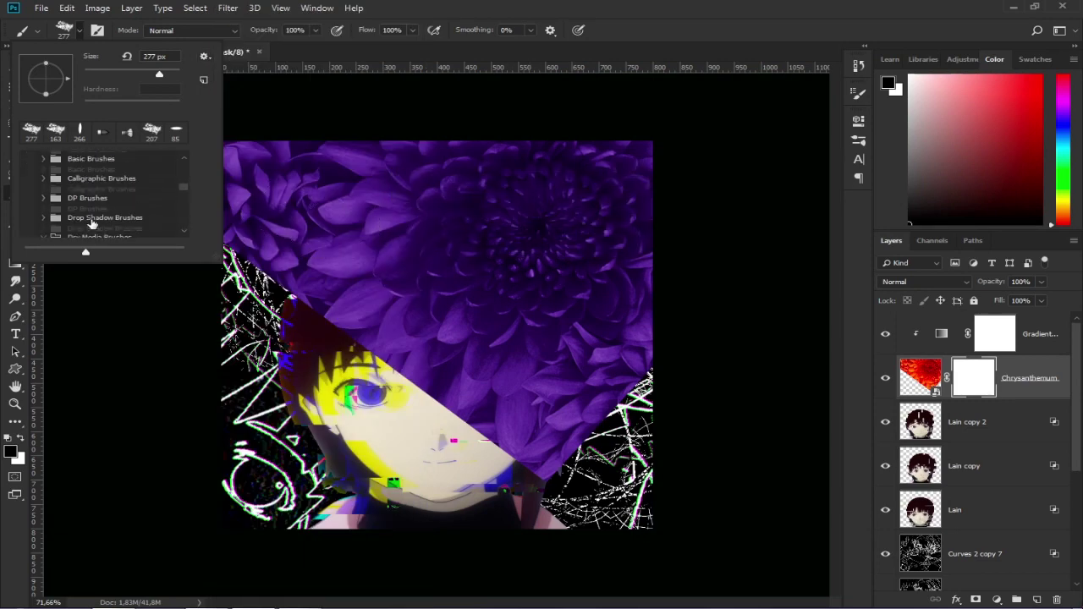
click(140, 198)
scroll(142, 205, down, 5)
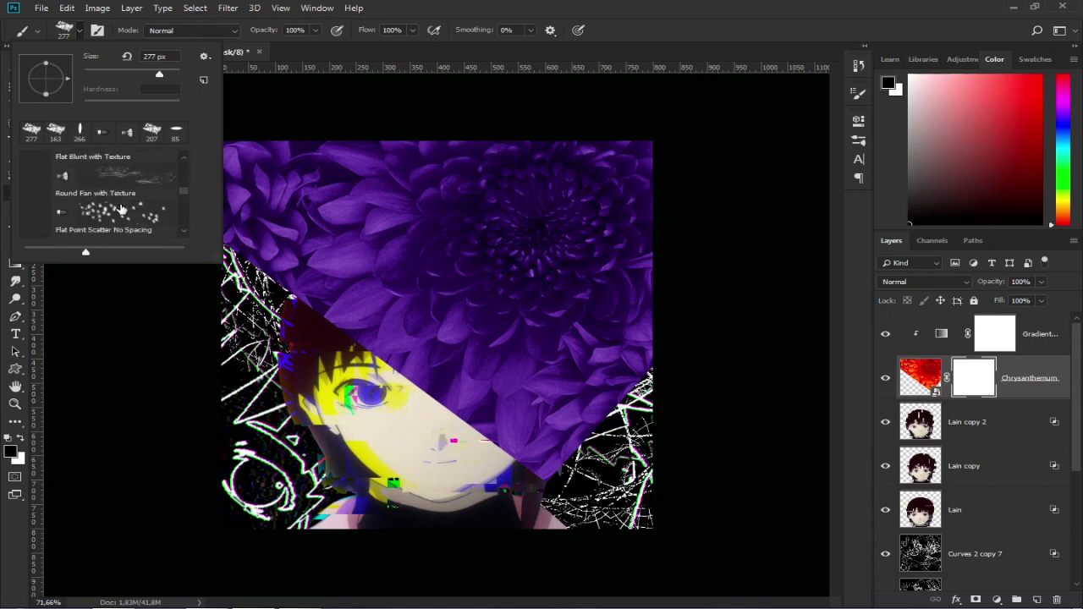
click(105, 232)
scroll(141, 239, down, 1)
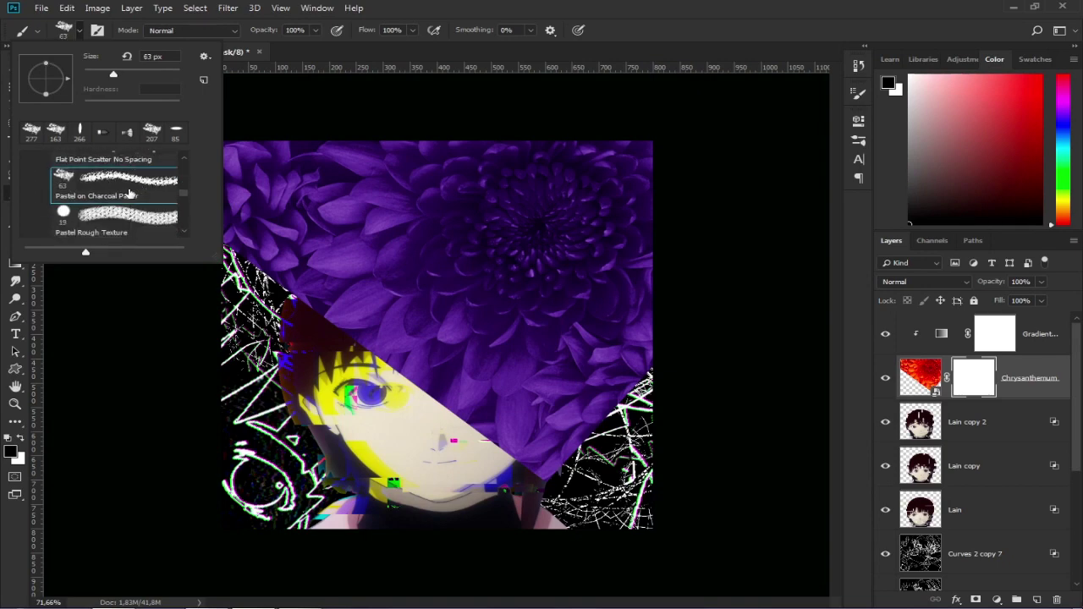
click(81, 33)
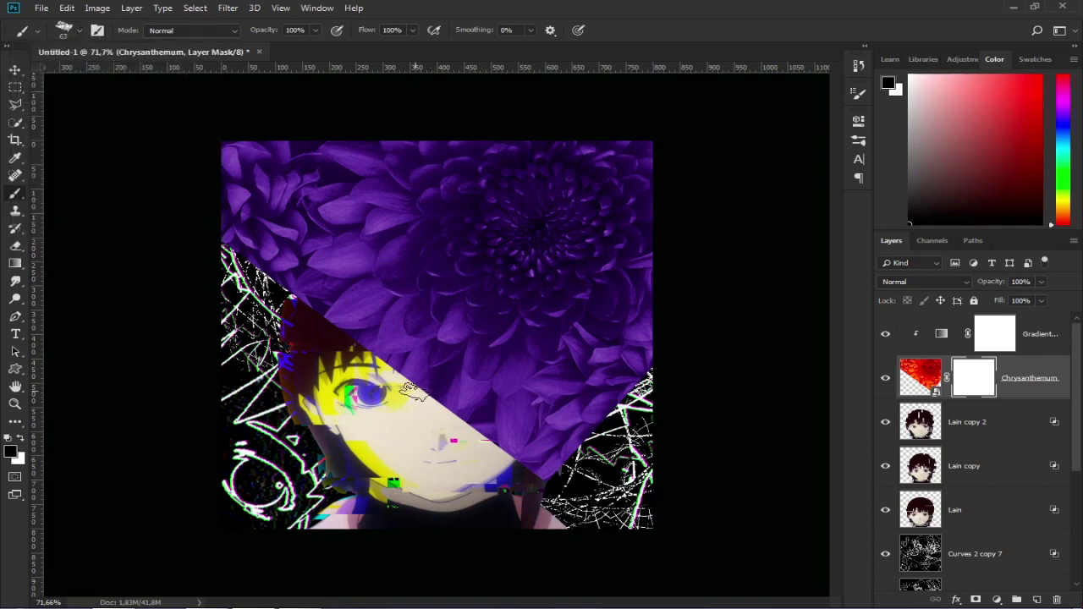
- Enlarge the brush to 116 px and mask out the flower's diagonal lower edge with rough strokes down to Lain's covered eye
drag(407, 399, 440, 399)
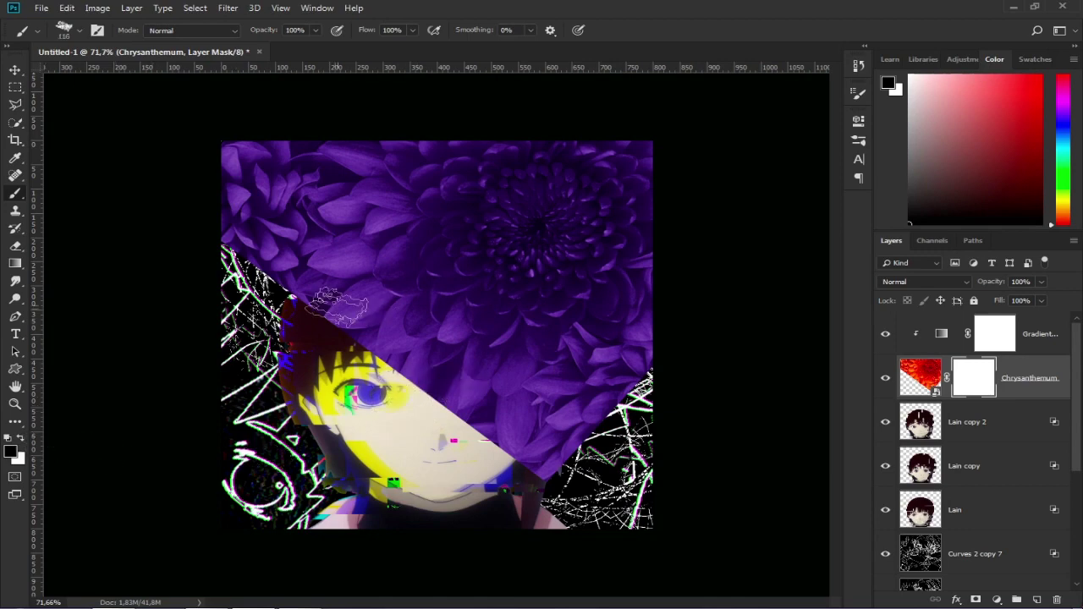
mouse_move(224, 207)
mouse_down()
mouse_move(296, 309)
mouse_move(525, 461)
mouse_move(550, 452)
mouse_move(533, 458)
mouse_up()
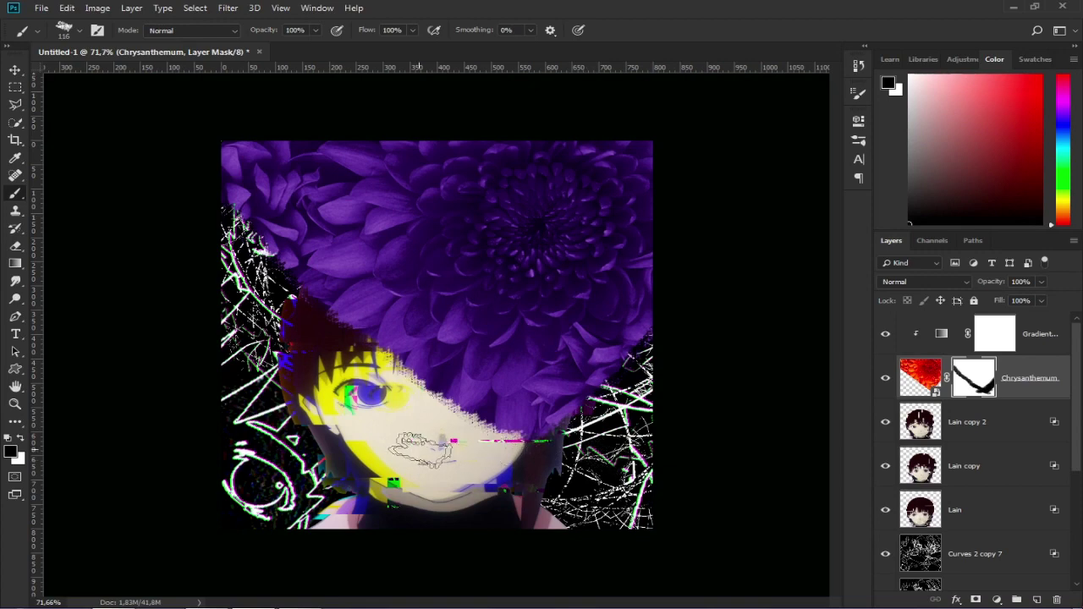
drag(487, 423, 516, 426)
drag(467, 386, 481, 423)
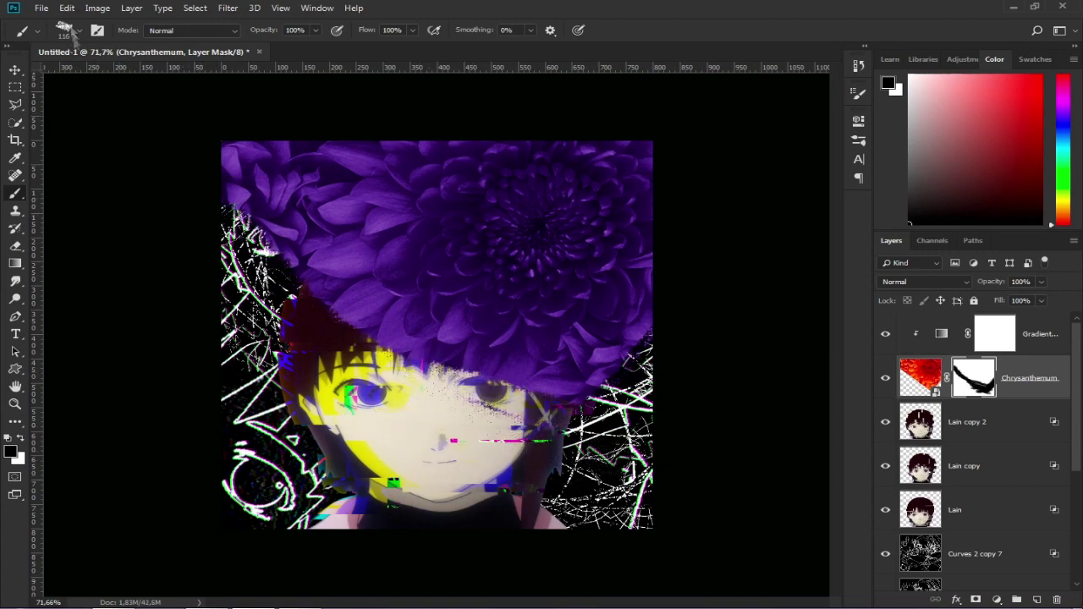
- With a textured 120 px brush, mask the flower's upper-left edge and restore part of it in white over Lain's covered eye
click(72, 32)
click(110, 215)
drag(250, 223, 232, 174)
key(x)
drag(499, 382, 577, 373)
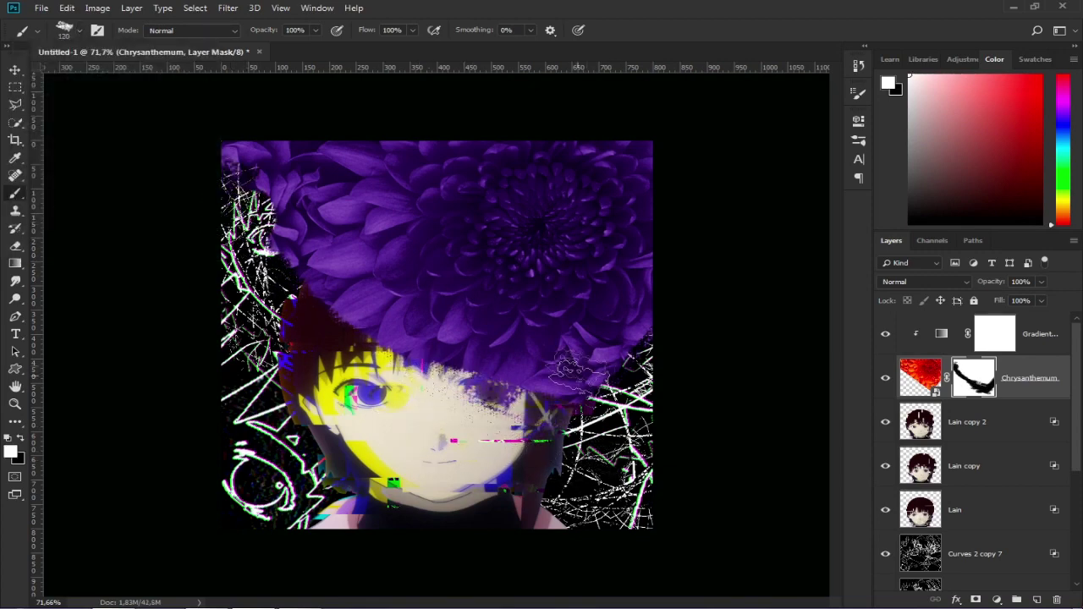
- Mask the flower off Lain's fringe and crown, touch up the mask with black and white, and switch to a round brush
key(x)
mouse_move(432, 358)
mouse_down()
mouse_move(708, 450)
mouse_move(398, 279)
mouse_move(427, 283)
mouse_move(383, 253)
mouse_up()
key(x)
click(380, 252)
key(x)
click(365, 240)
click(72, 31)
double_click(121, 175)
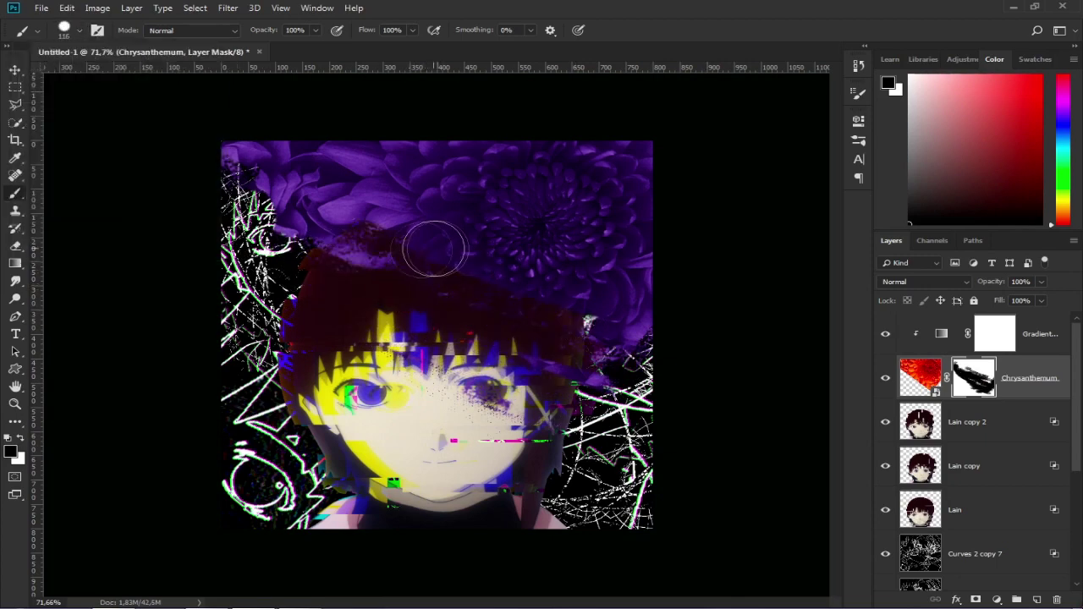
- Mask the flower off Lain's crown, beside her hair and along its upper-left edge with a round brush of about 122 px
drag(398, 244, 539, 293)
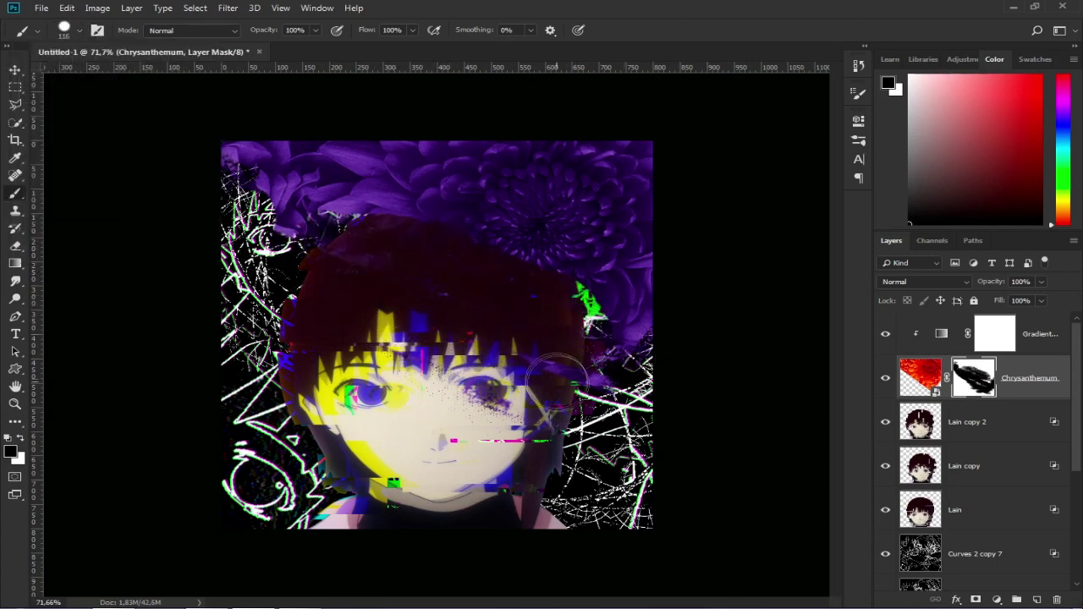
click(76, 31)
scroll(109, 211, down, 4)
alt+right_click(485, 293)
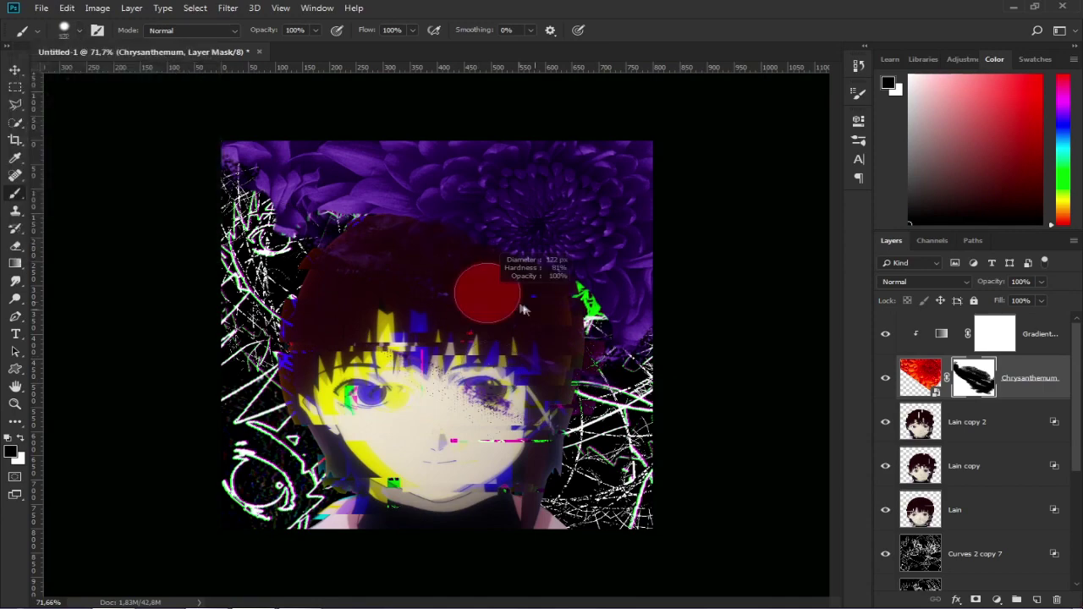
drag(628, 337, 658, 302)
mouse_move(280, 211)
mouse_down()
mouse_move(252, 181)
mouse_move(330, 157)
mouse_up()
key(ctrl+space)
drag(362, 262, 406, 263)
- Roughen the flower's mask around Lain's crown and hair using other preset brushes, including a textured one at 172 px
click(78, 30)
click(163, 186)
alt+right_click(483, 301)
mouse_move(592, 223)
mouse_down()
mouse_move(549, 256)
mouse_move(611, 237)
mouse_move(558, 245)
mouse_up()
click(78, 31)
scroll(152, 203, down, 3)
click(176, 215)
alt+right_click(516, 202)
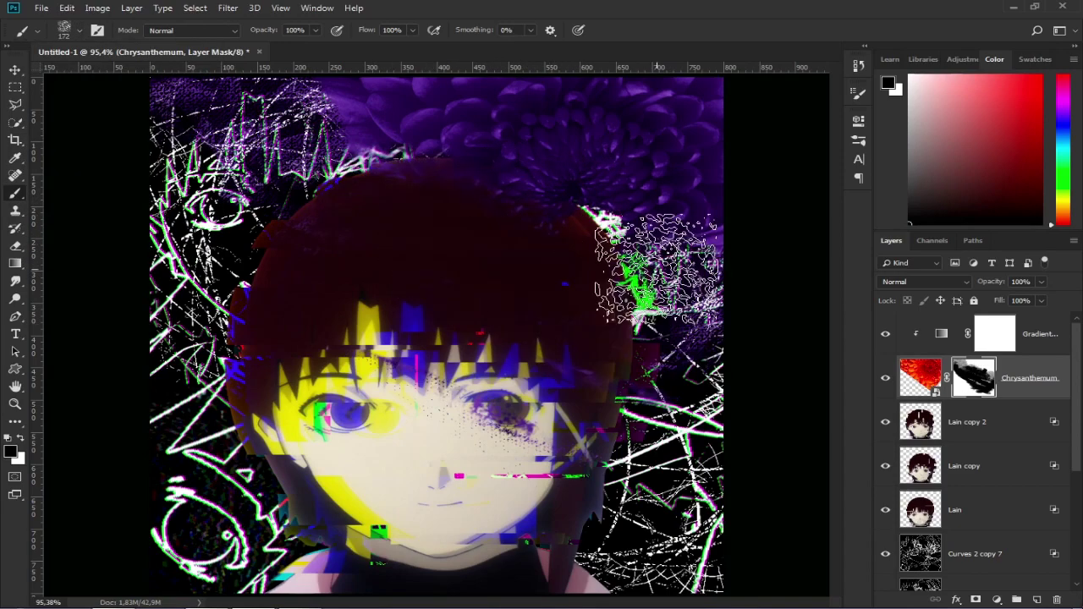
- Try Exclusion on the Chrysanthemum layer, and set its blend mode to Difference
key(z)
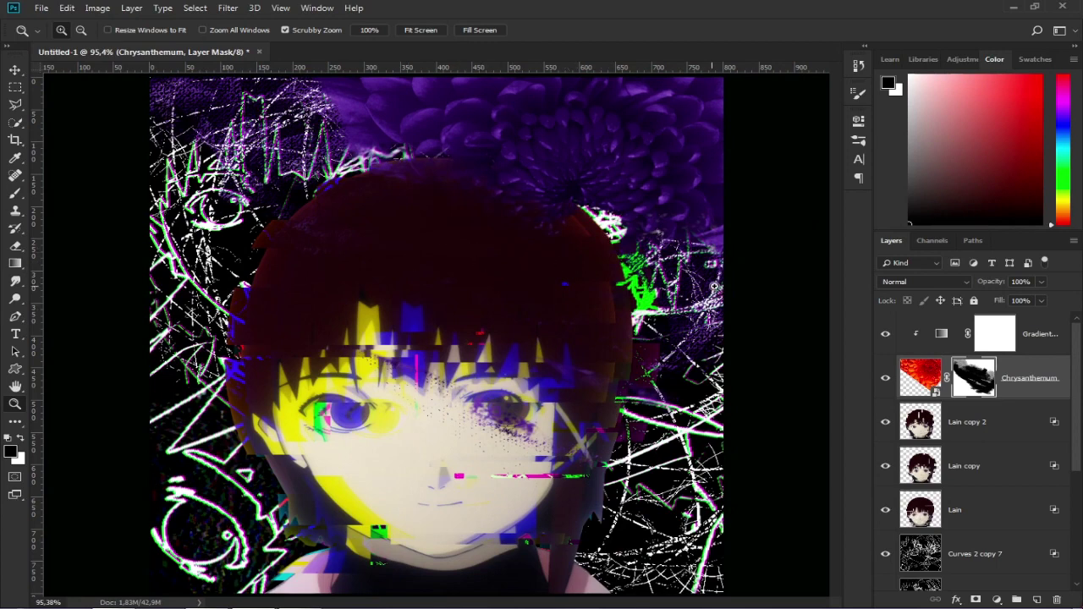
click(908, 282)
click(905, 247)
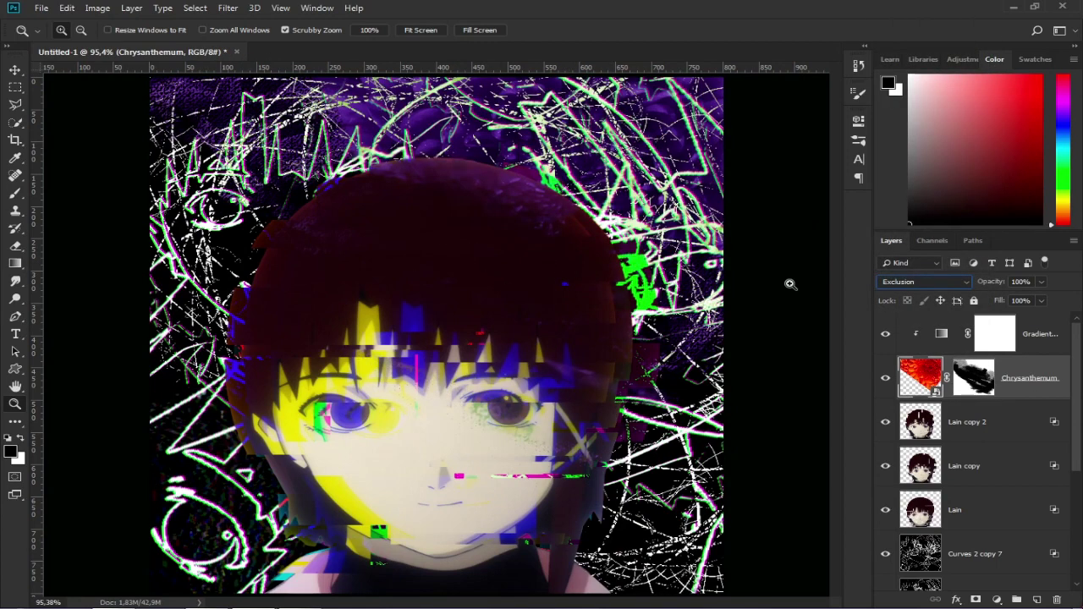
key(Up)
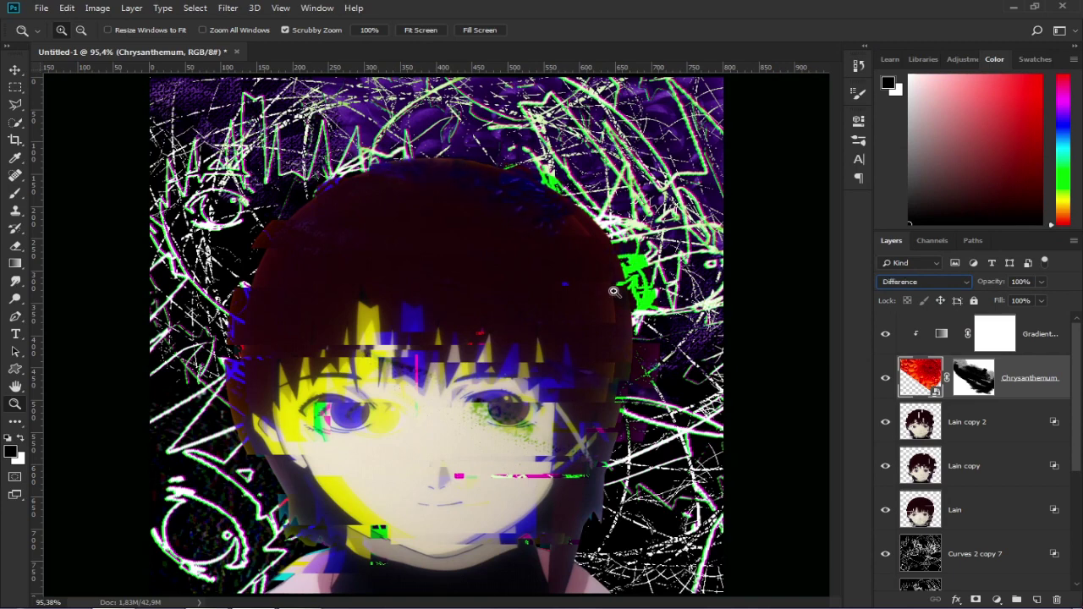
click(956, 287)
click(955, 288)
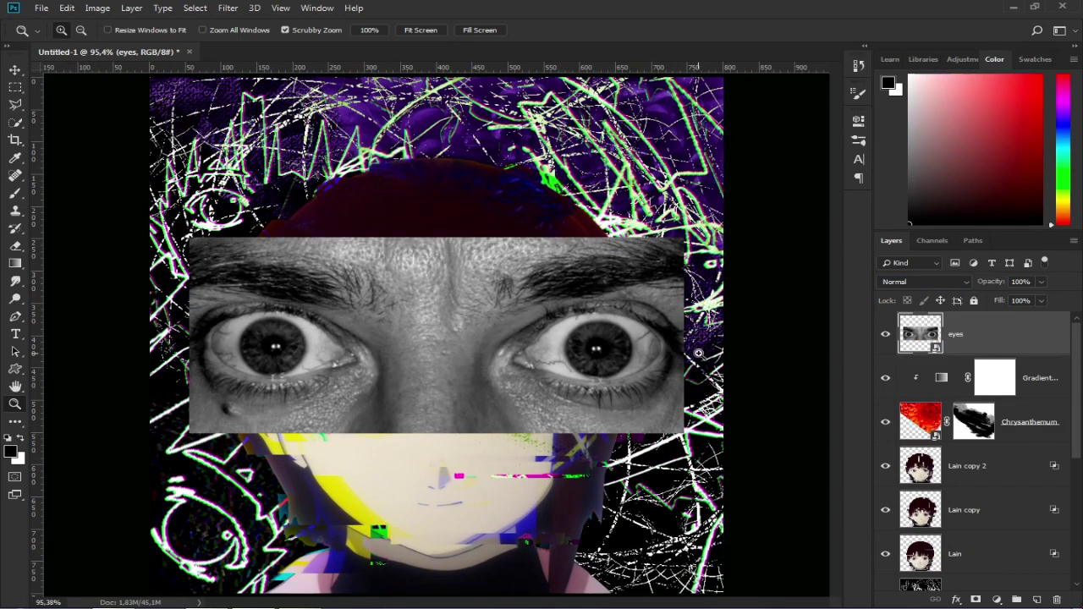
- Copy a horizontal strip across both eyes of the eyes photo to a new layer and delete the original photo layer
key(m)
drag(159, 300, 701, 405)
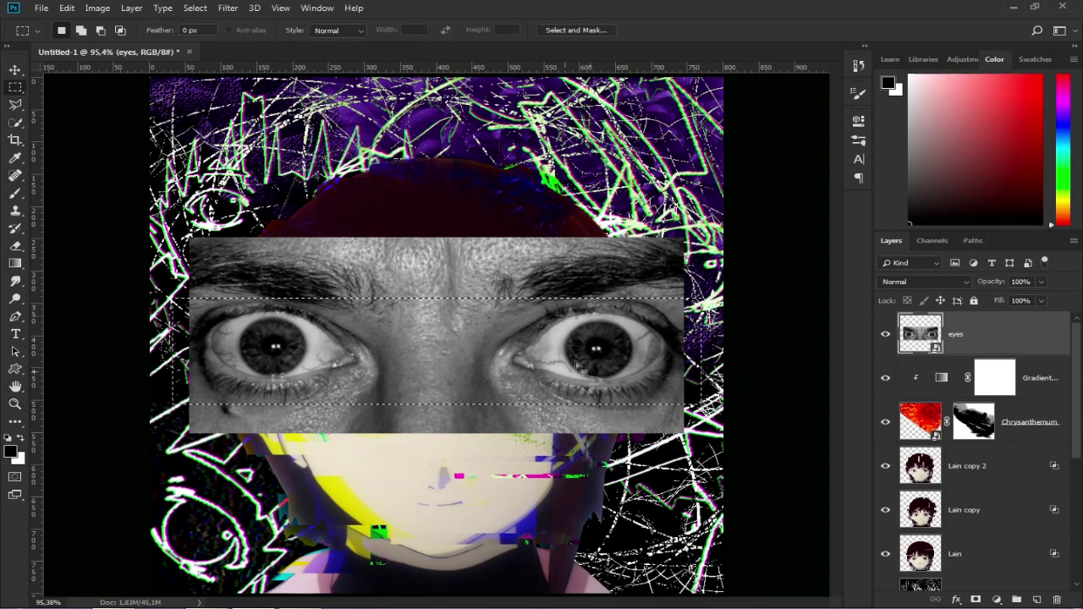
key(ctrl+j)
click(993, 385)
key(Delete)
- Rotate the eye strip upright and fit it as a narrow, full-height band along the right edge of the artwork
key(v)
drag(572, 358, 587, 375)
key(ctrl+t)
scroll(587, 379, down, 3)
drag(659, 376, 442, 142)
drag(482, 360, 638, 322)
drag(608, 475, 608, 529)
drag(563, 334, 605, 334)
key(Return)
key(z)
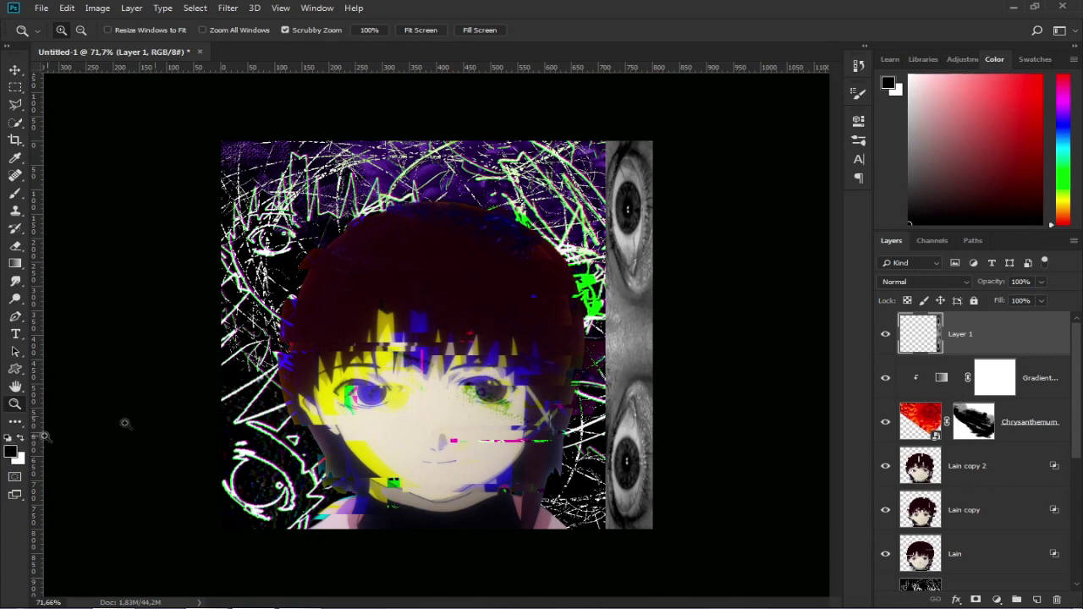
- Apply the Halftone Pattern filter to the eye strip with size 3, contrast 50 and the Line pattern type
click(228, 8)
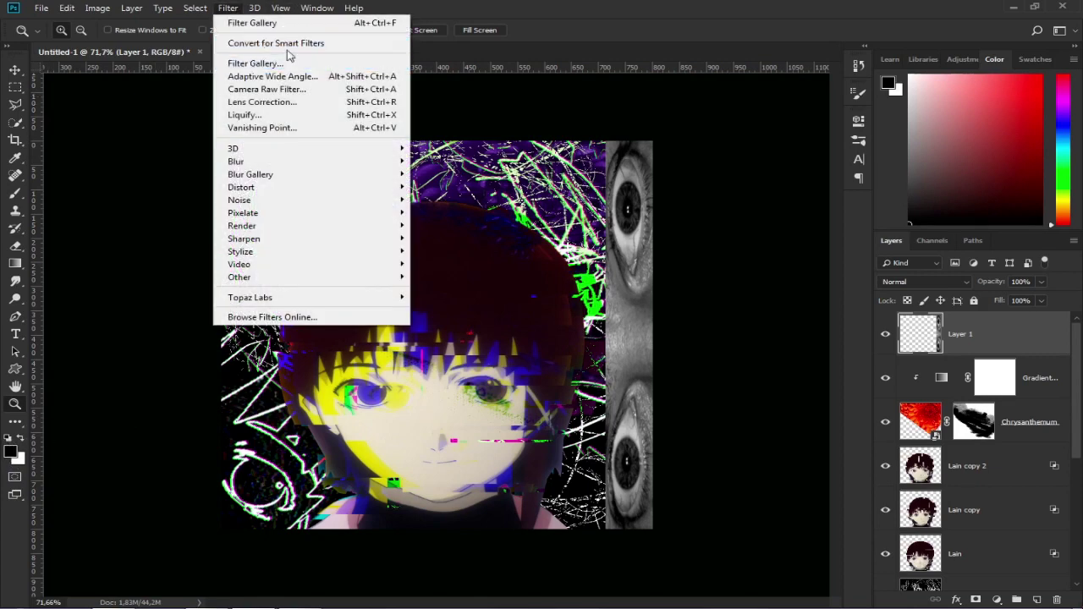
click(296, 66)
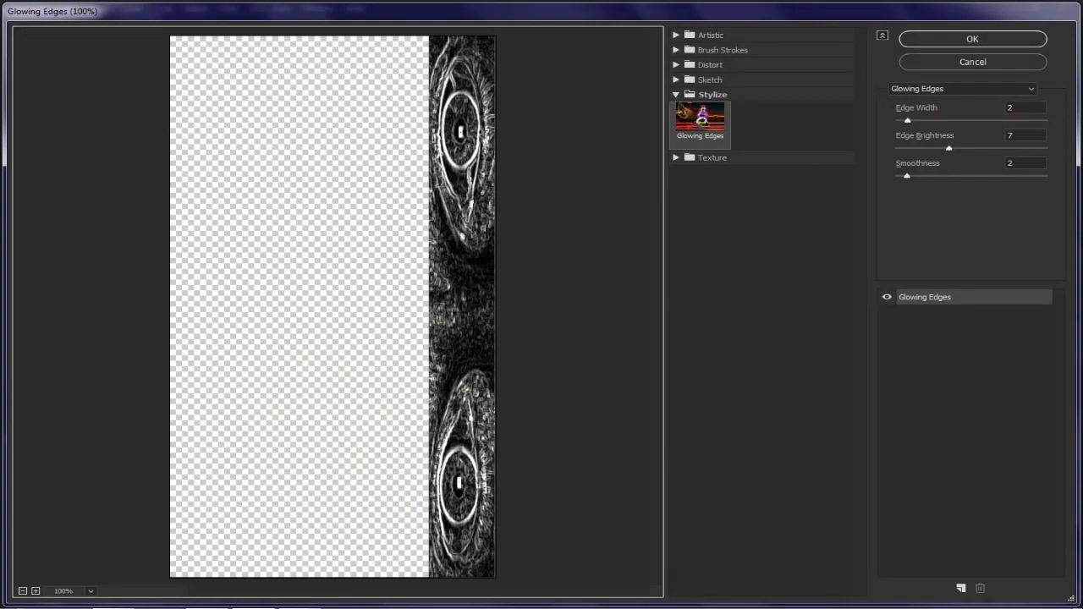
click(676, 94)
click(676, 65)
click(679, 50)
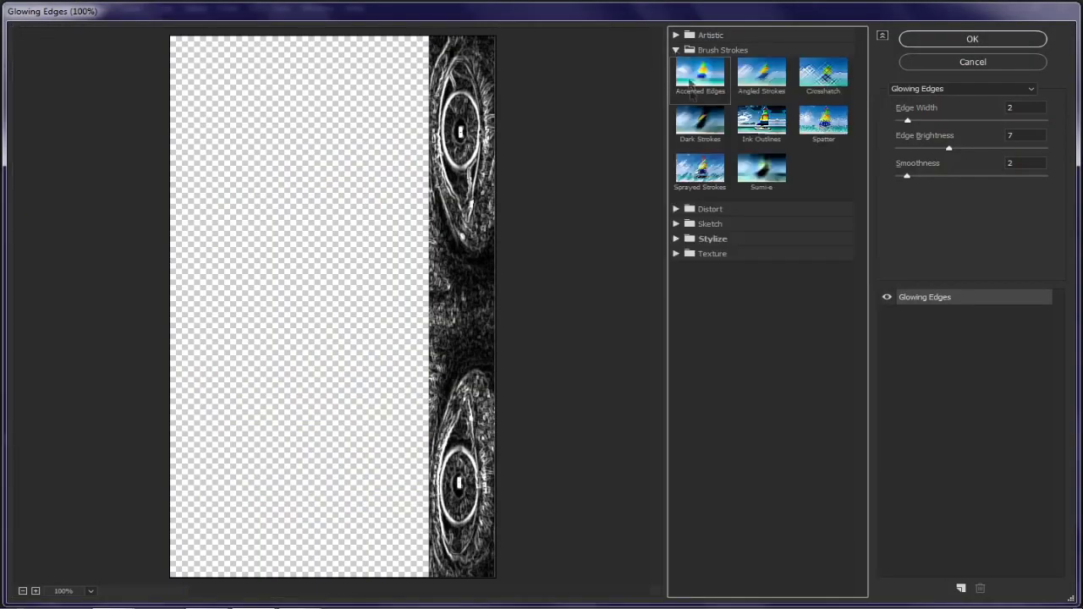
click(679, 49)
click(676, 79)
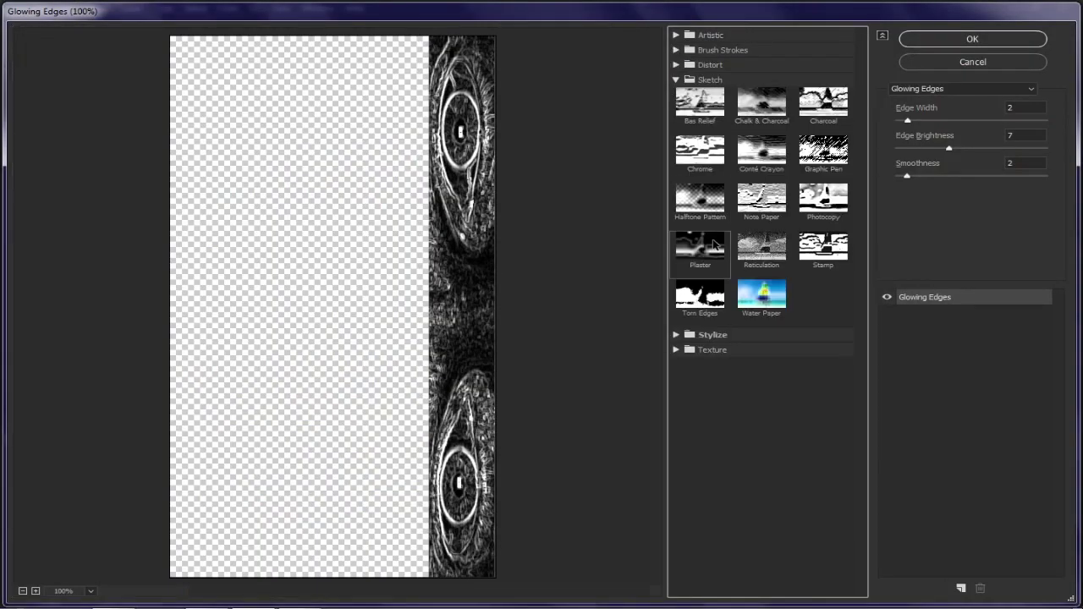
click(700, 199)
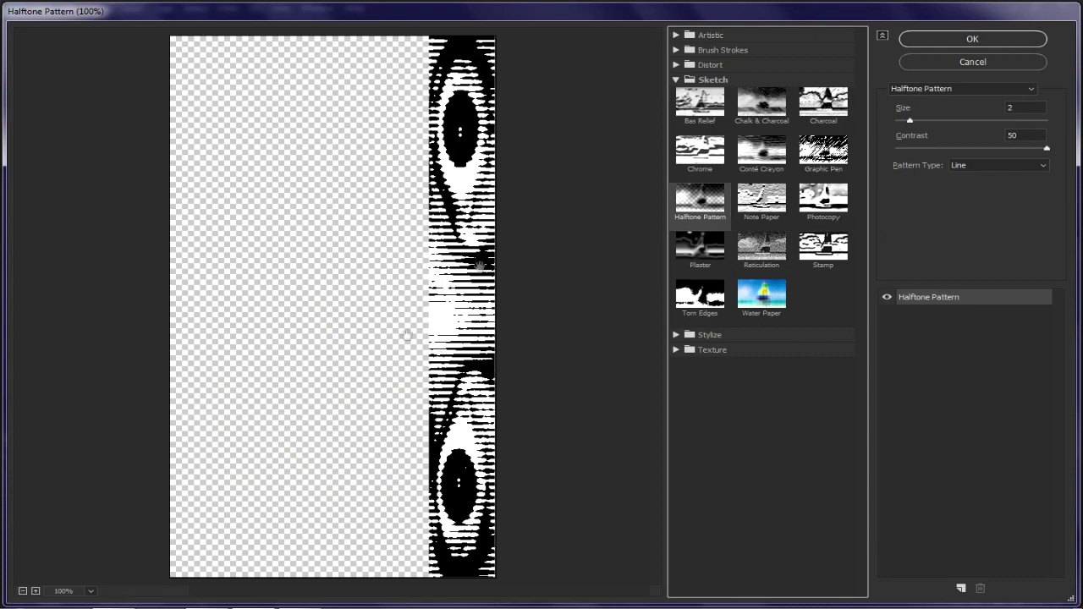
click(1038, 151)
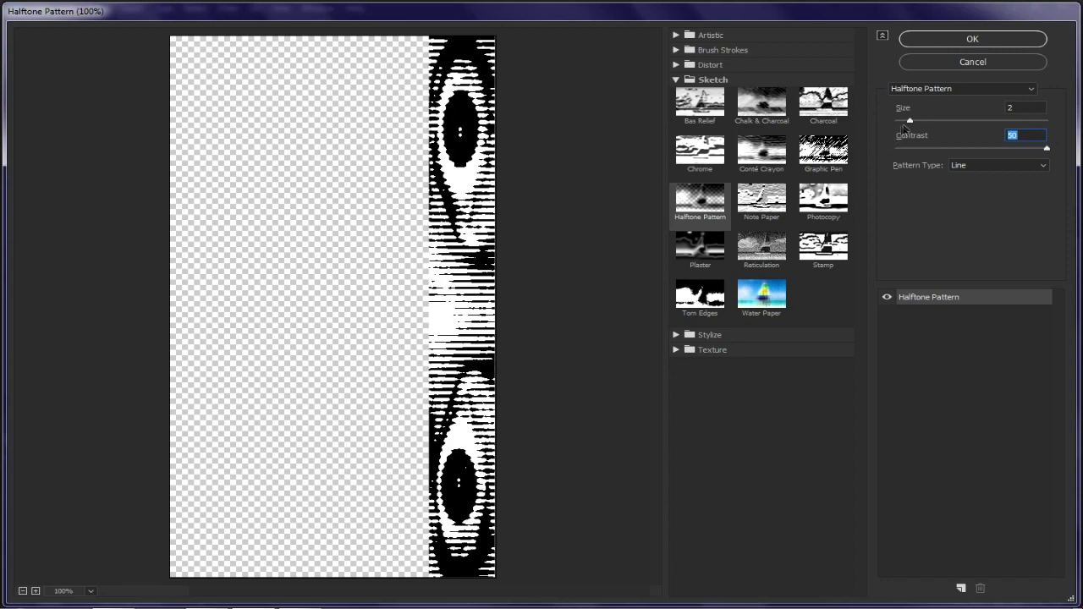
mouse_move(929, 122)
mouse_down()
mouse_move(1016, 134)
mouse_move(894, 140)
mouse_move(923, 139)
mouse_up()
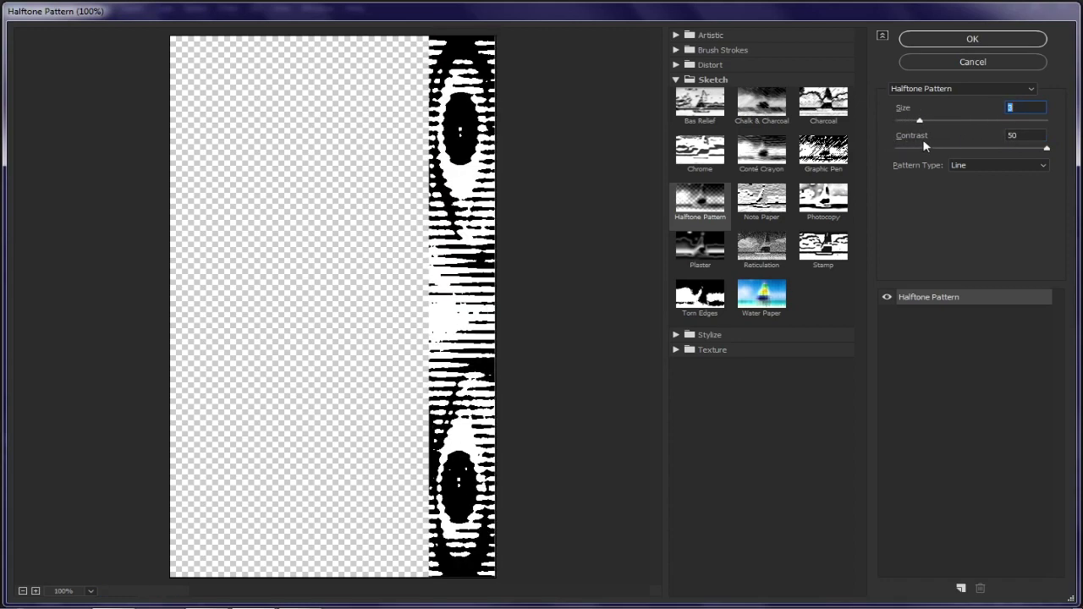
click(971, 63)
- Set the Blend If underlying-layer black point of the eye strip layer to 4
drag(531, 343, 617, 342)
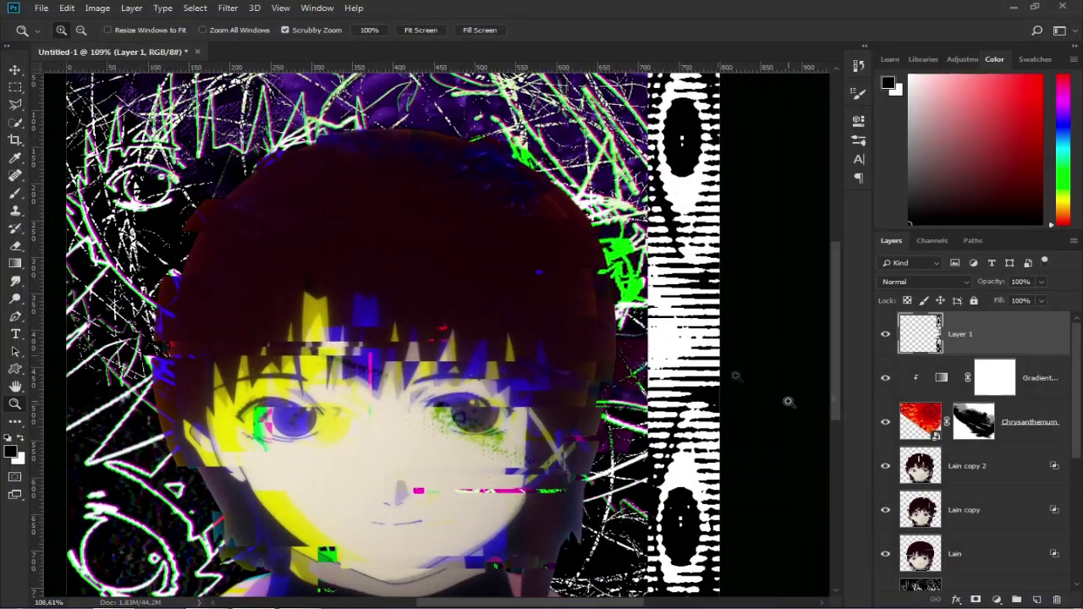
double_click(991, 333)
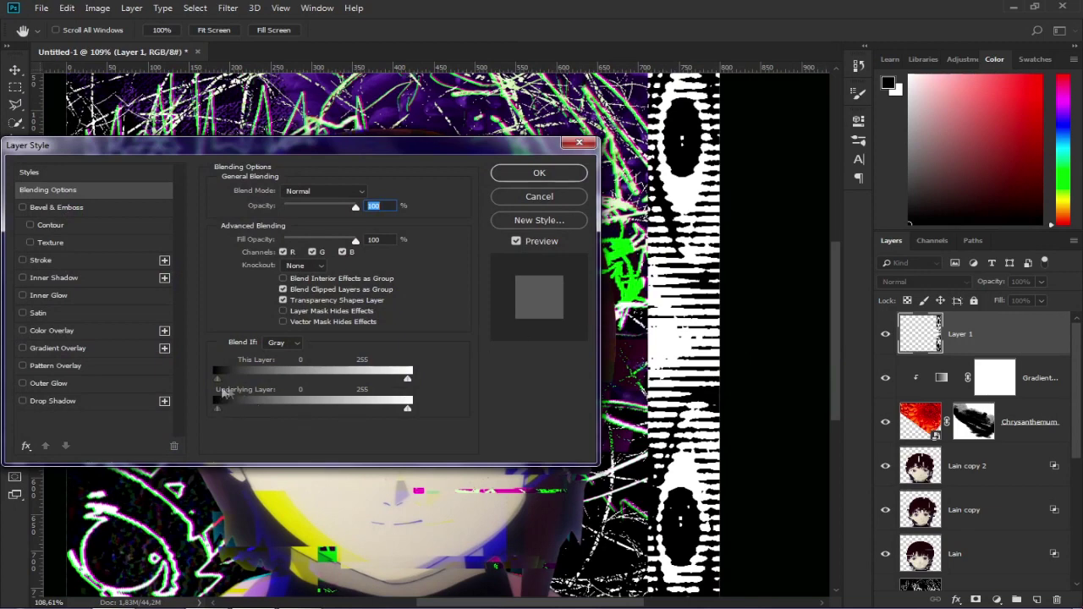
mouse_move(218, 410)
mouse_down()
mouse_move(235, 409)
mouse_move(218, 412)
mouse_move(237, 417)
mouse_move(224, 419)
mouse_up()
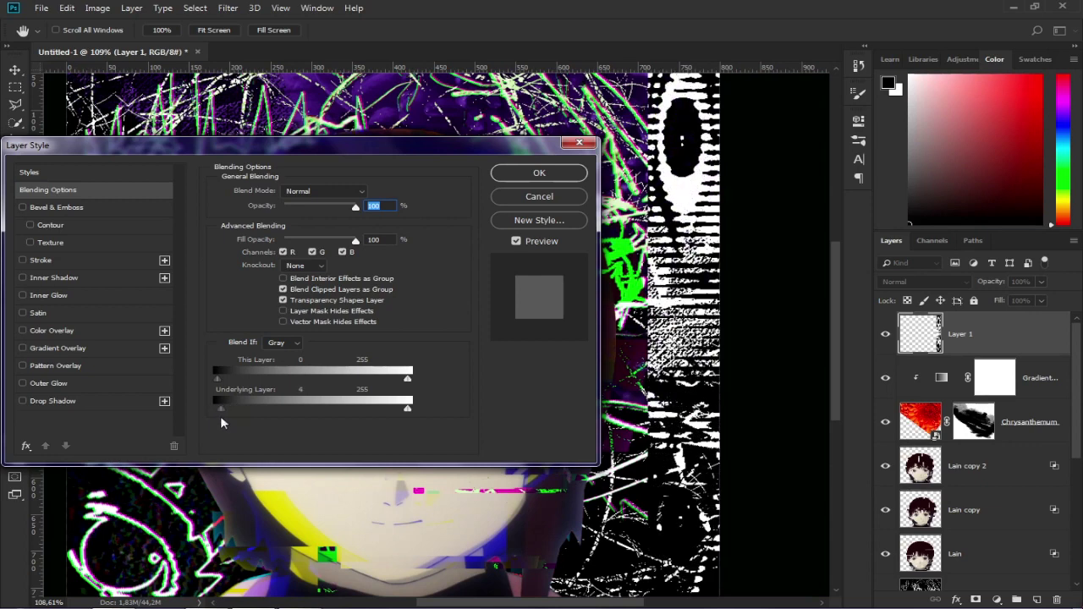
click(538, 172)
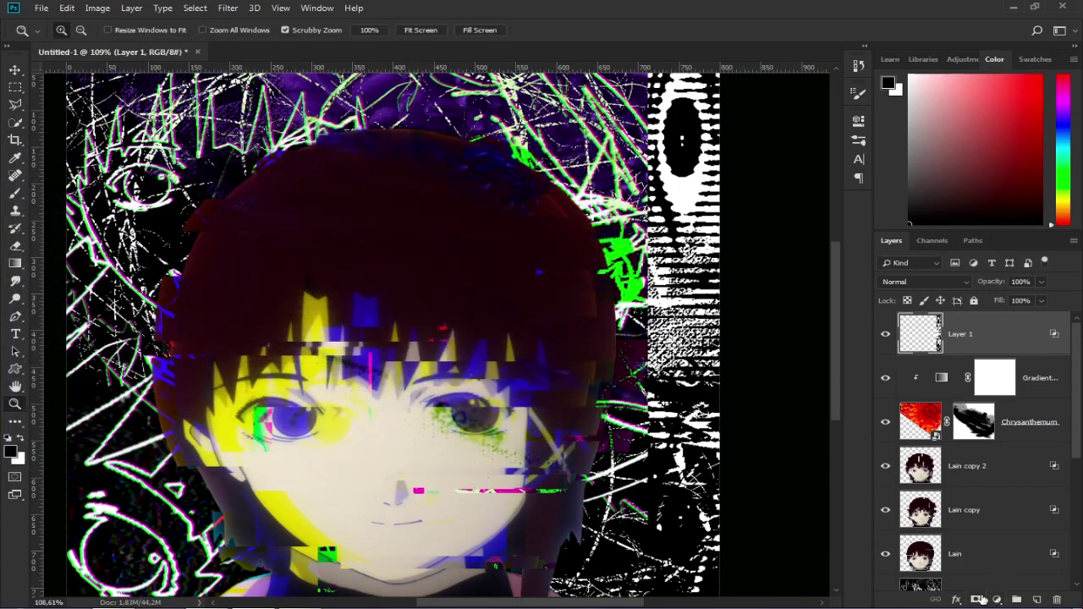
- Add a layer mask to the eye strip and roughly erase its middle and lower part with the textured 172 px brush
click(977, 599)
key(b)
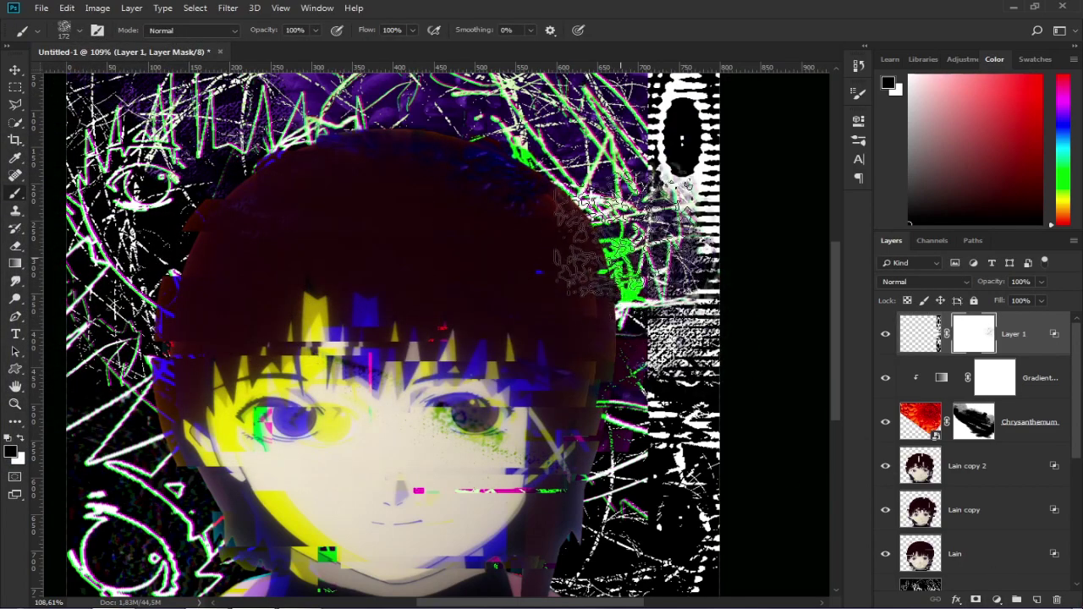
mouse_move(624, 233)
mouse_down()
mouse_move(653, 347)
mouse_move(697, 411)
mouse_up()
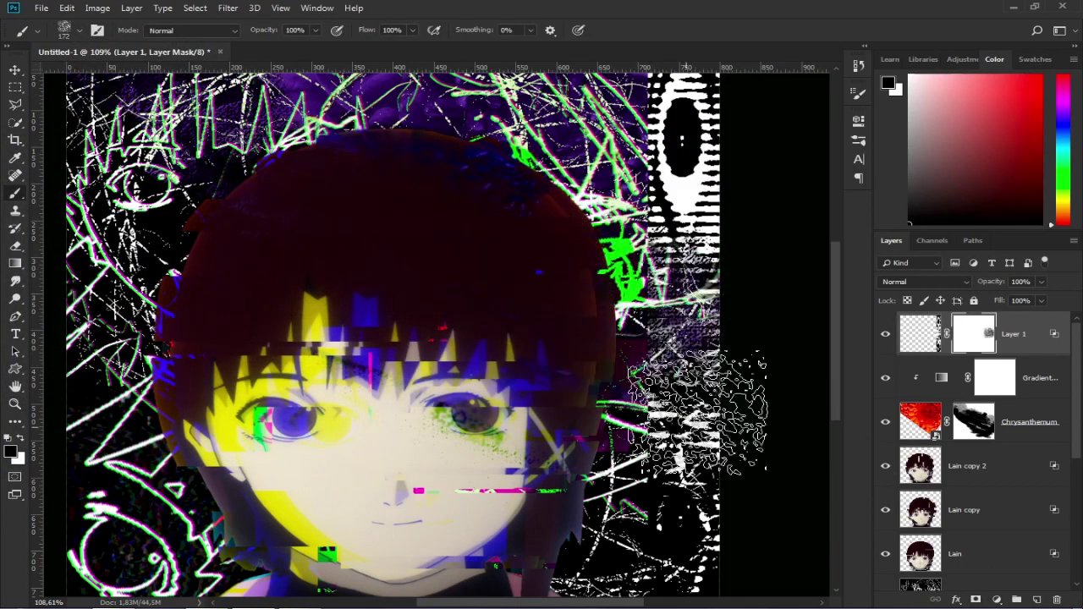
scroll(685, 414, down, 1)
- Try the Photocopy, Reticulation, Torn Edges, Plaster and Stamp filters on the eye strip, and keep its Normal blend mode
key(z)
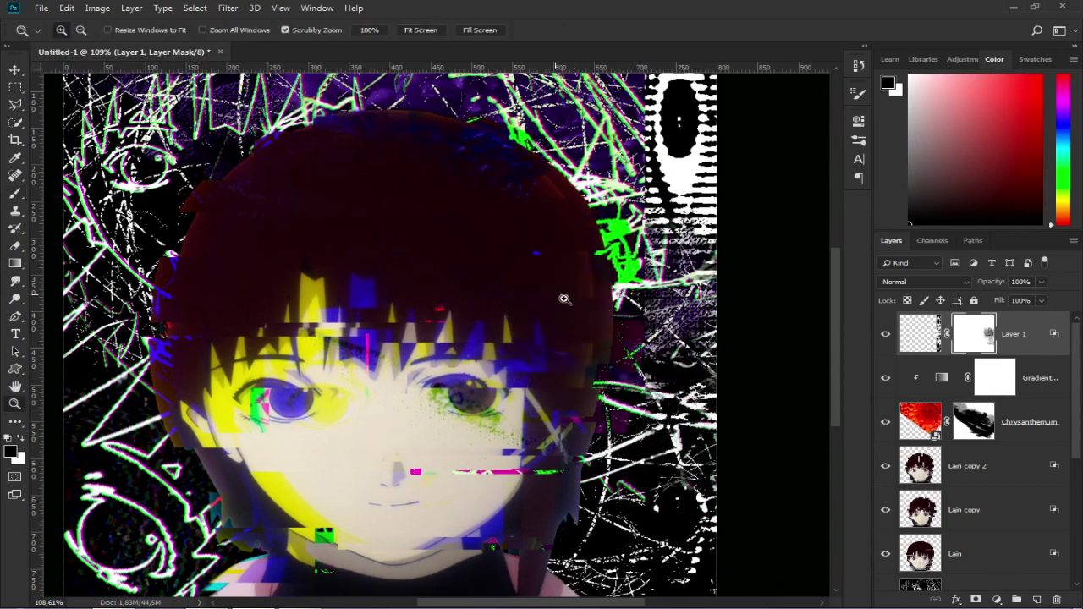
drag(564, 299, 552, 288)
right_click(553, 277)
click(574, 285)
key(b)
key(z)
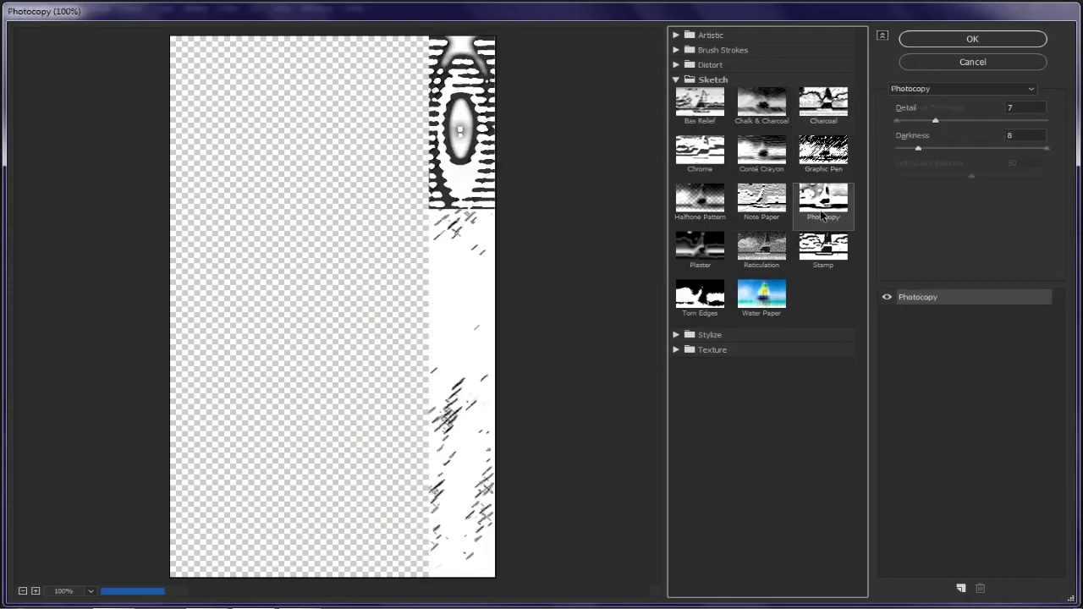
click(762, 247)
click(700, 294)
click(699, 247)
click(823, 247)
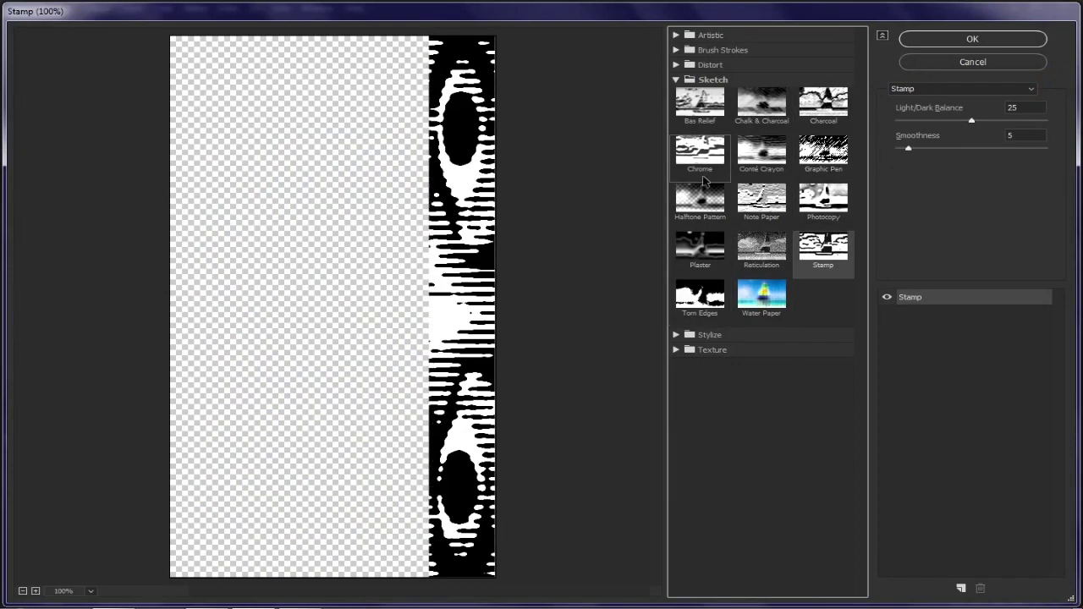
click(691, 66)
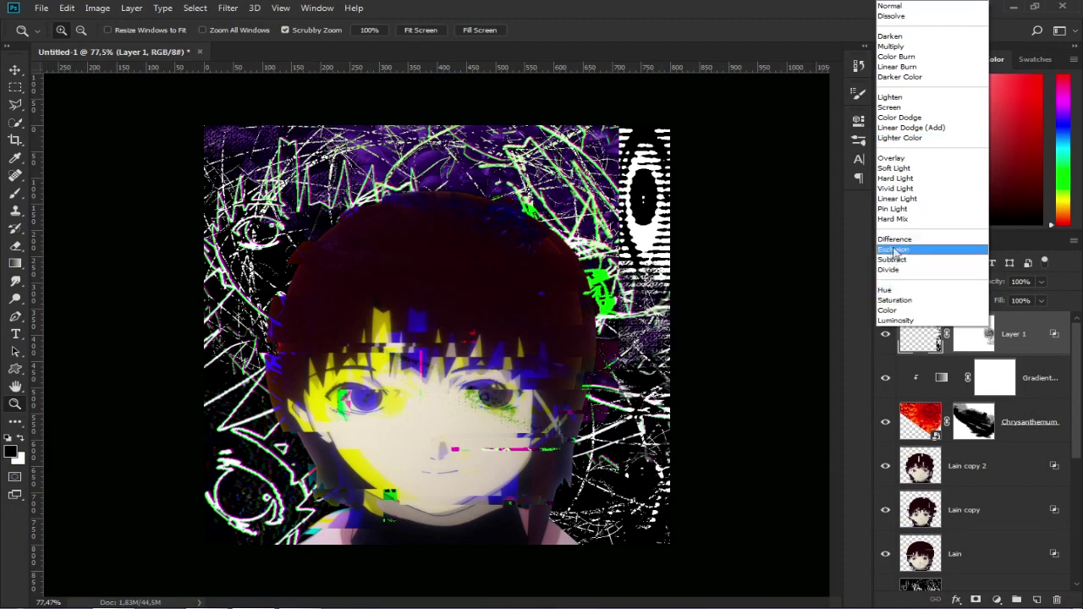
click(861, 317)
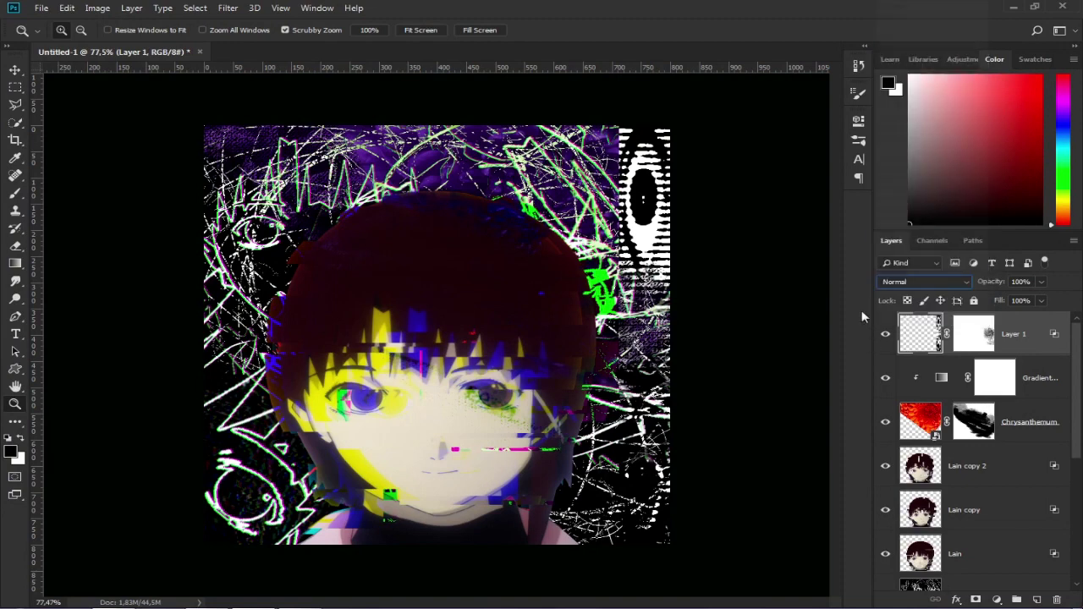